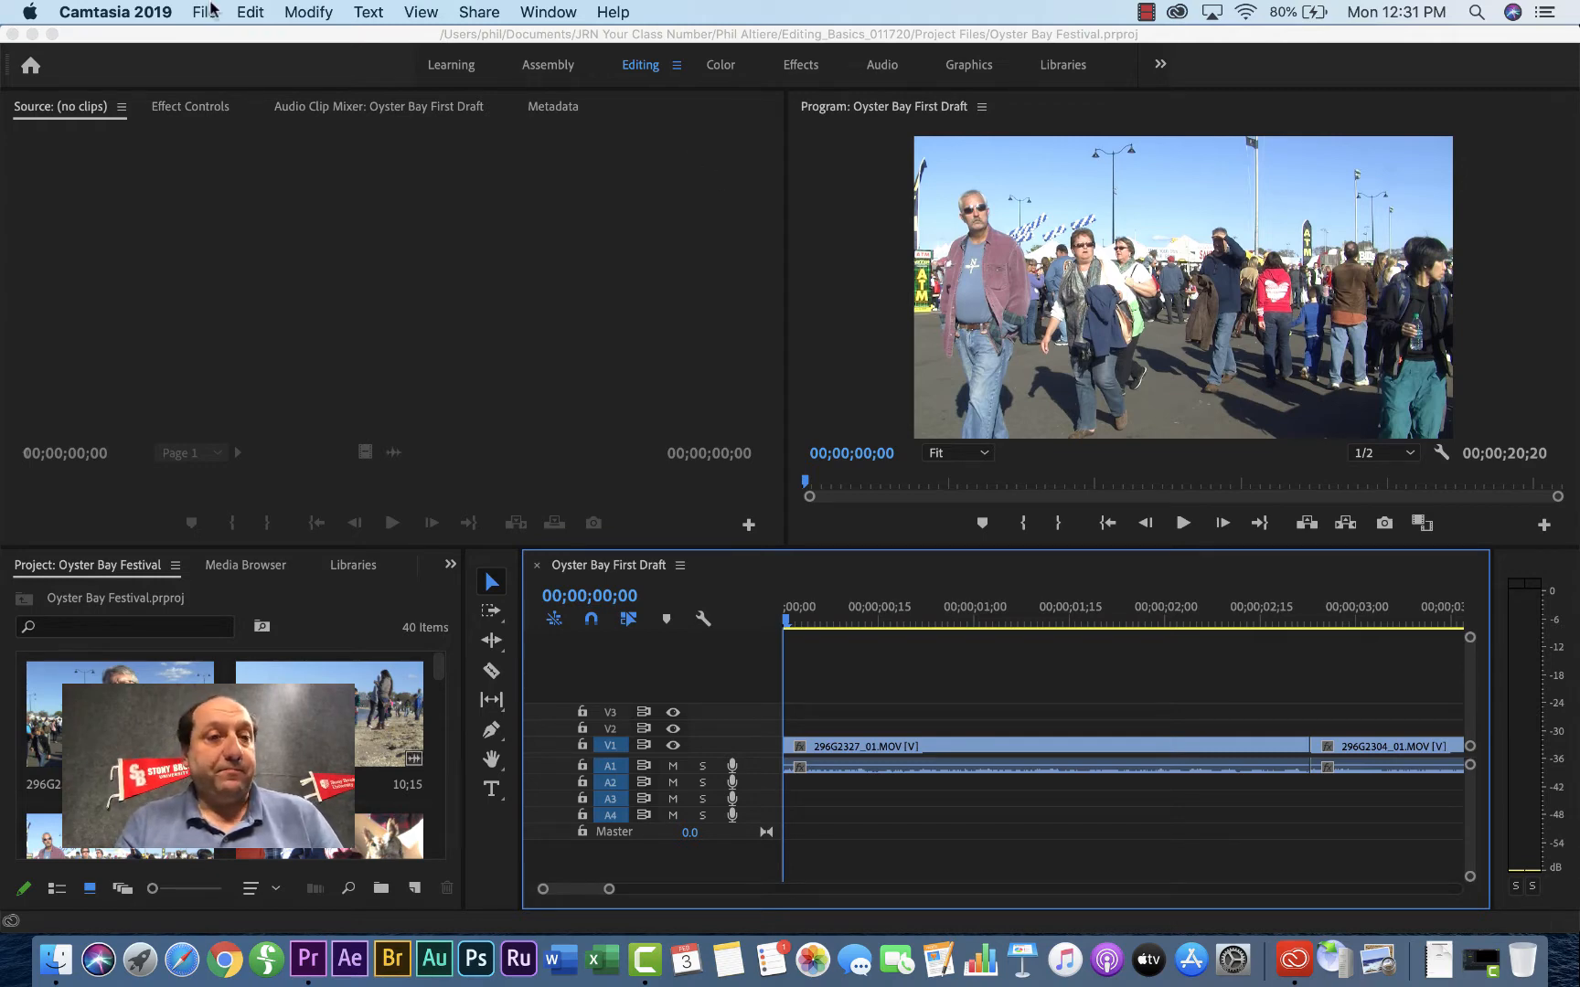
- Set the default audio input to Logitech USB Headset in the Audio Hardware preferences and accept the device change
click(195, 42)
click(134, 12)
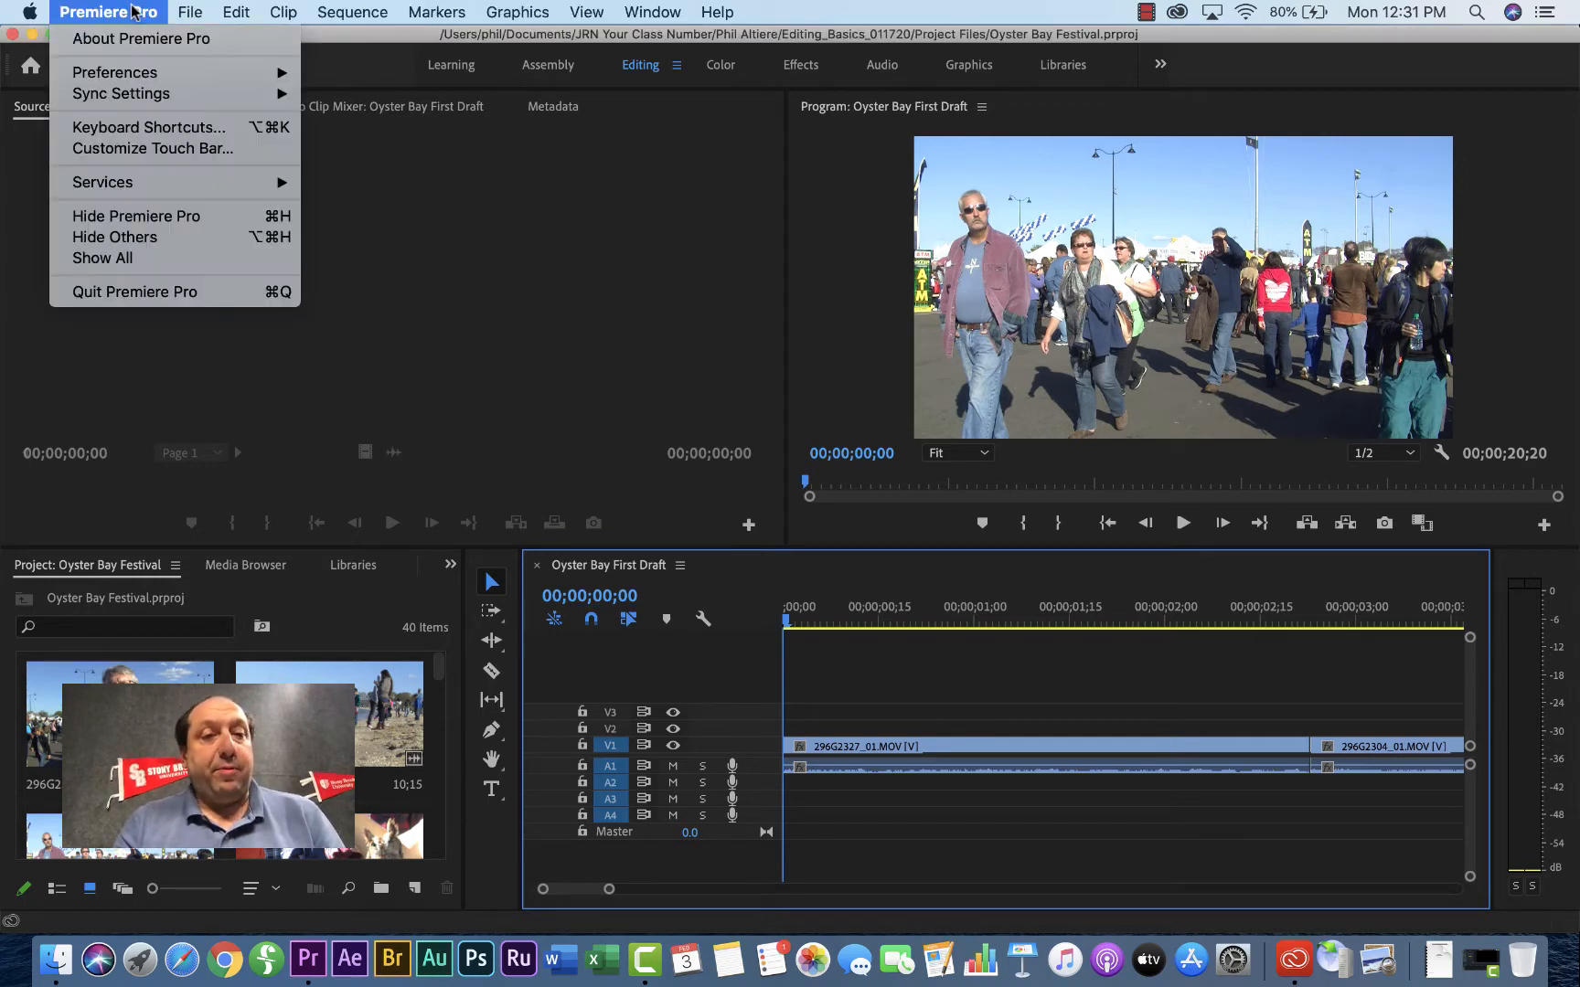
mouse_move(137, 75)
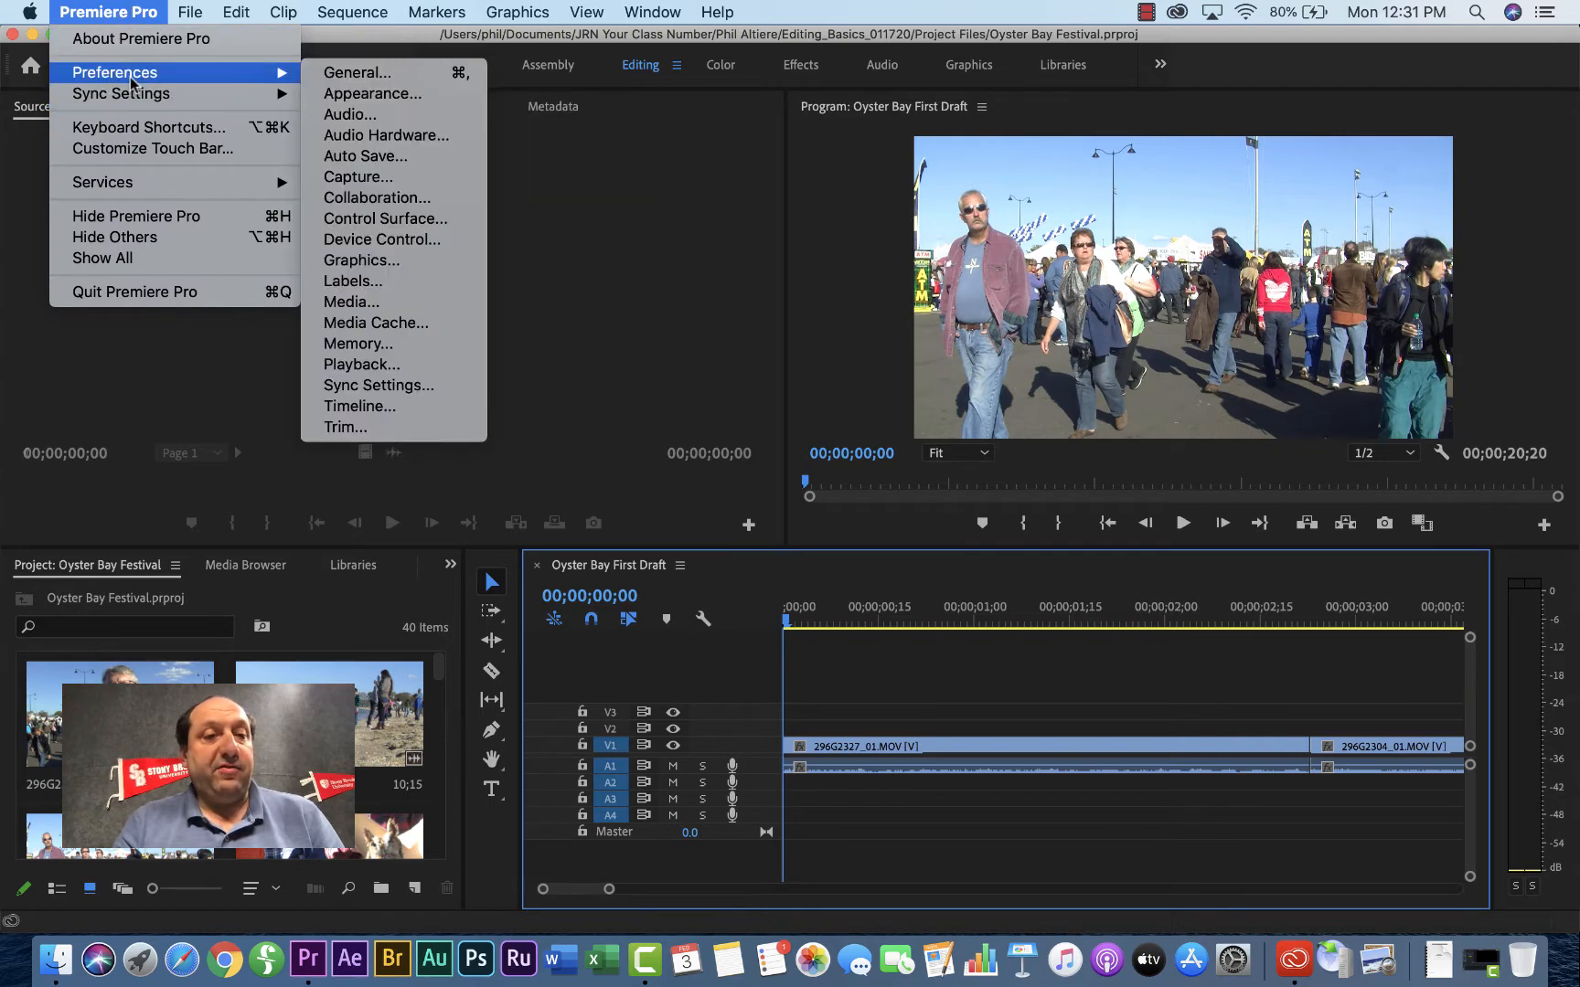
click(371, 138)
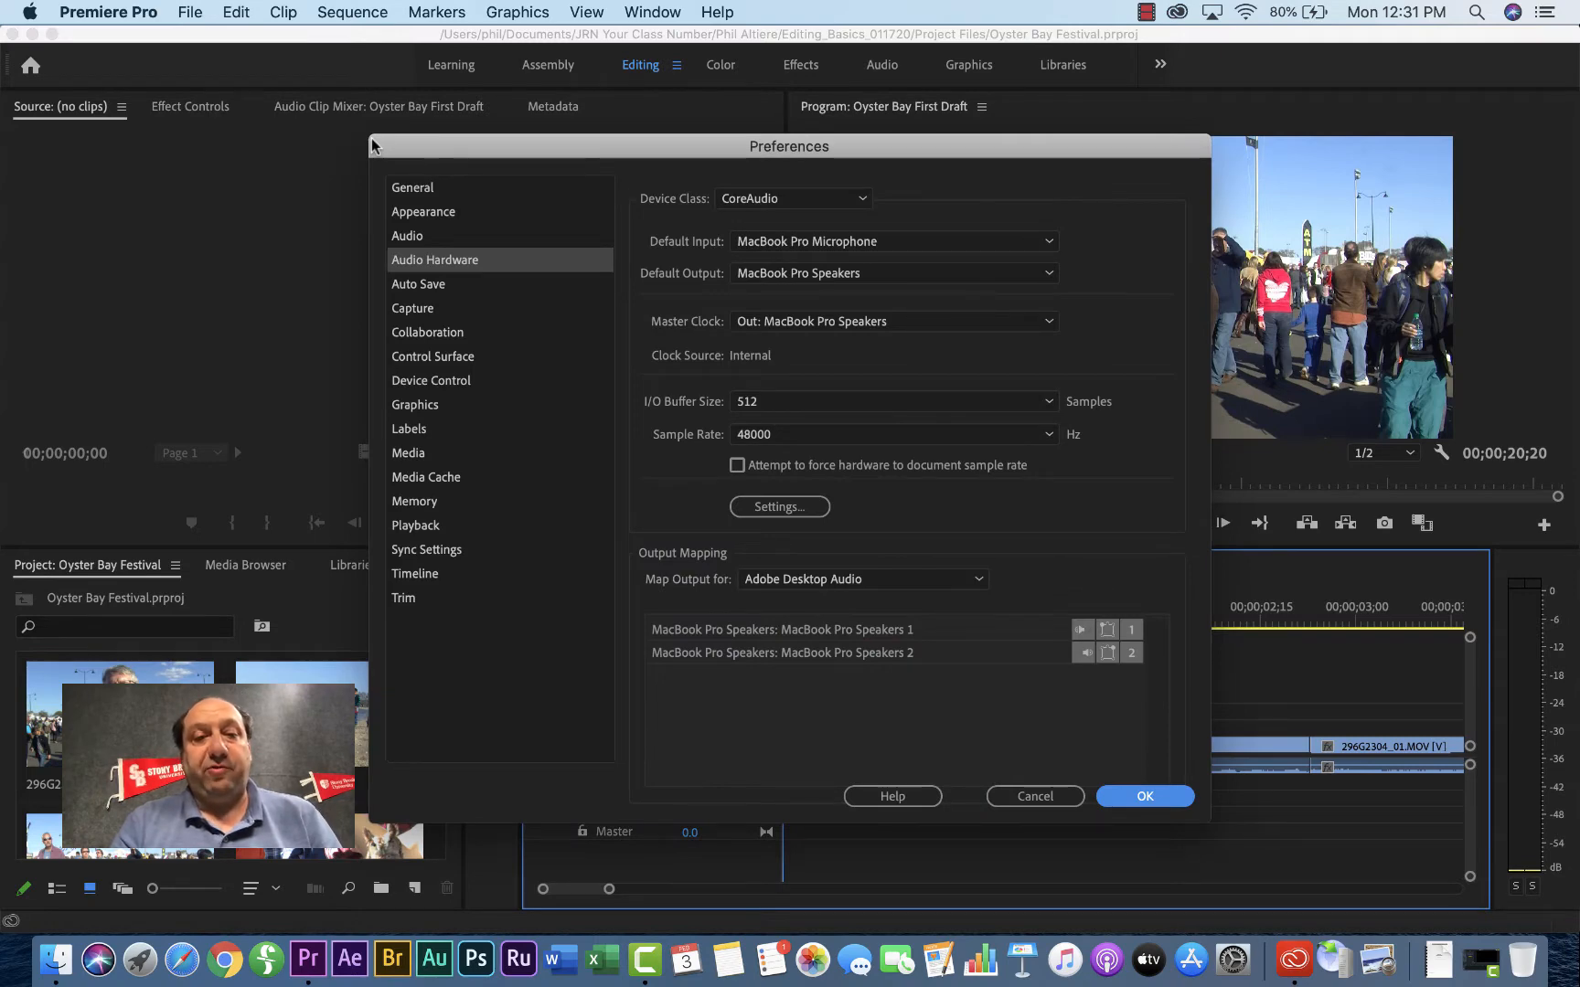
click(812, 244)
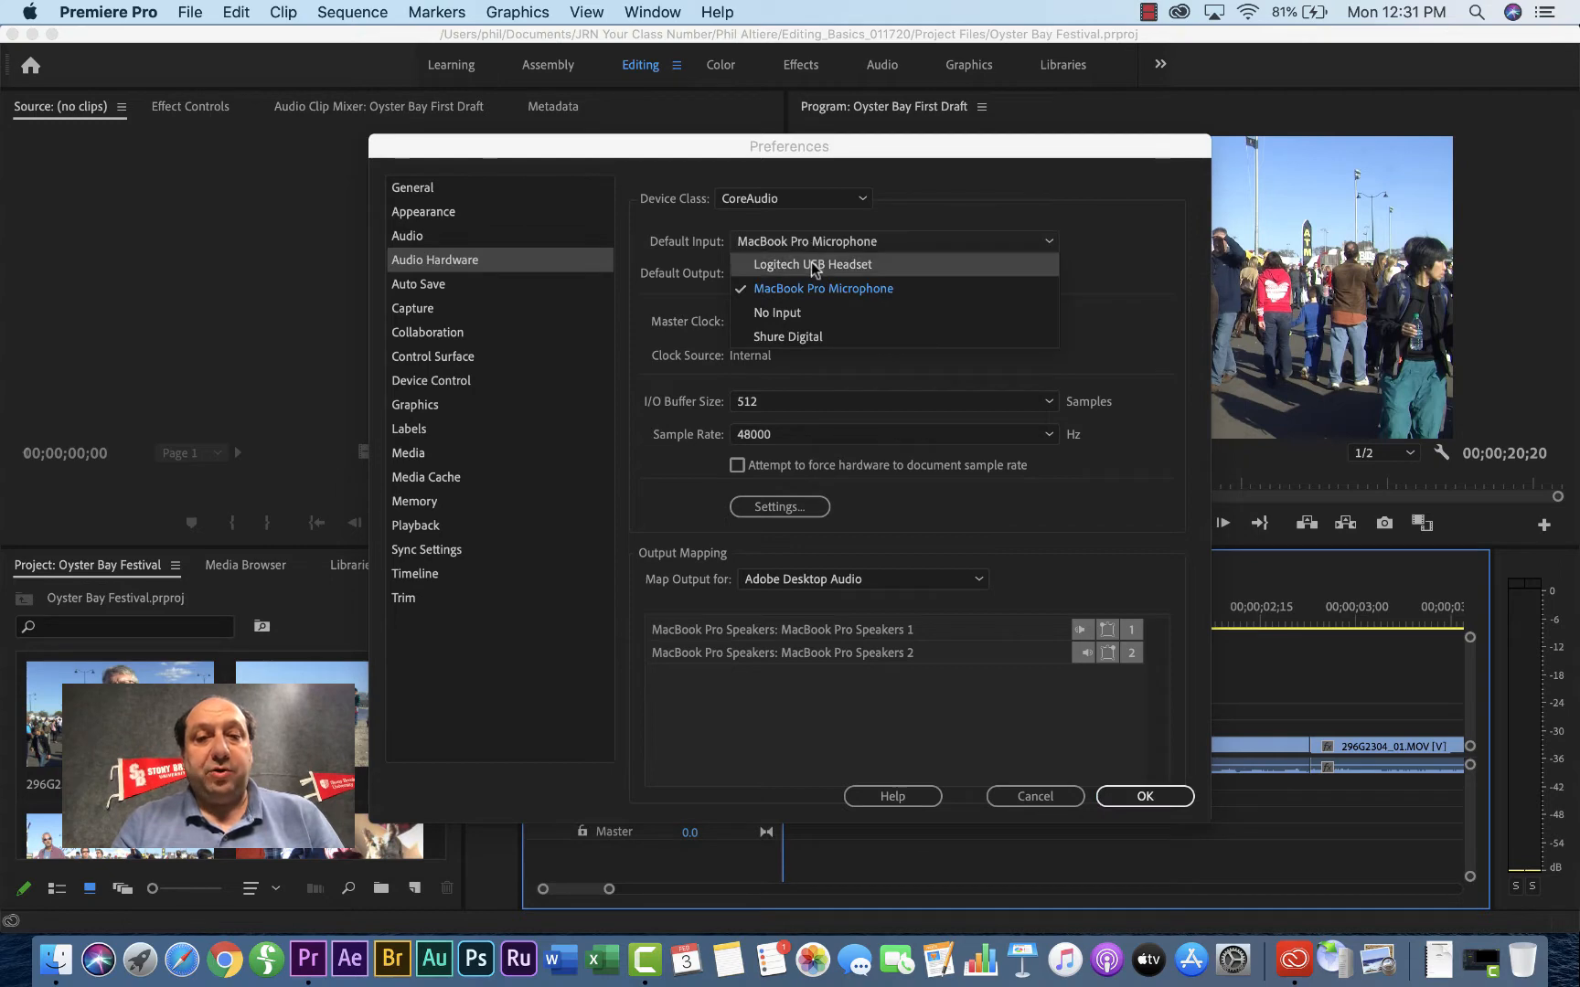
click(826, 266)
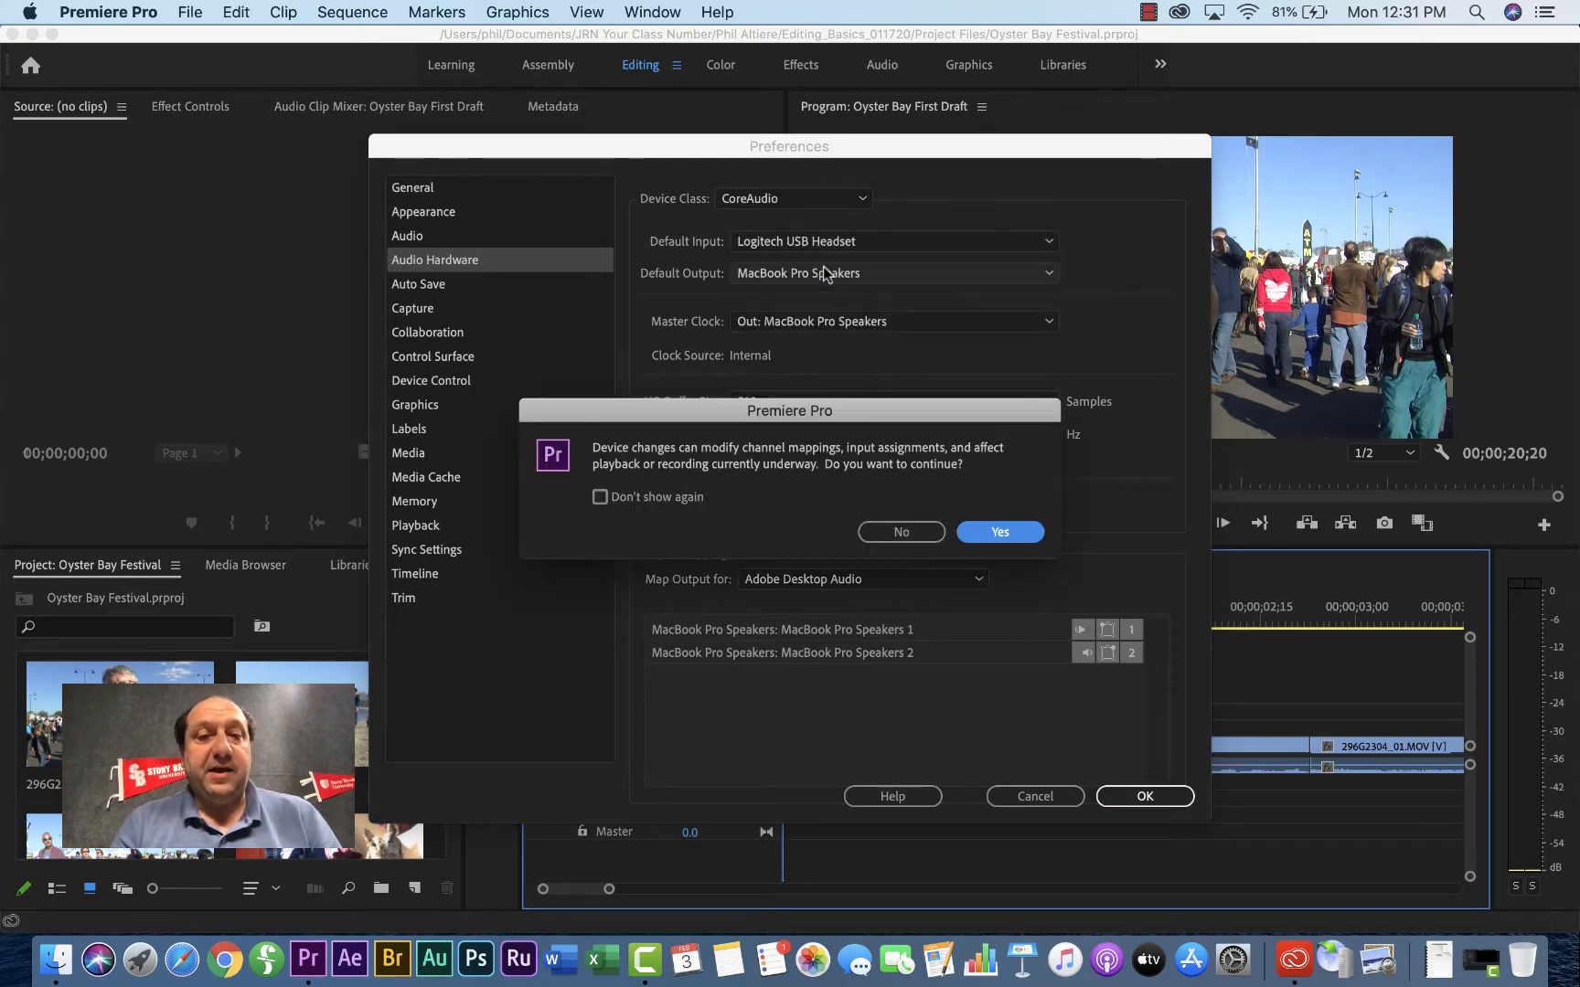
click(996, 529)
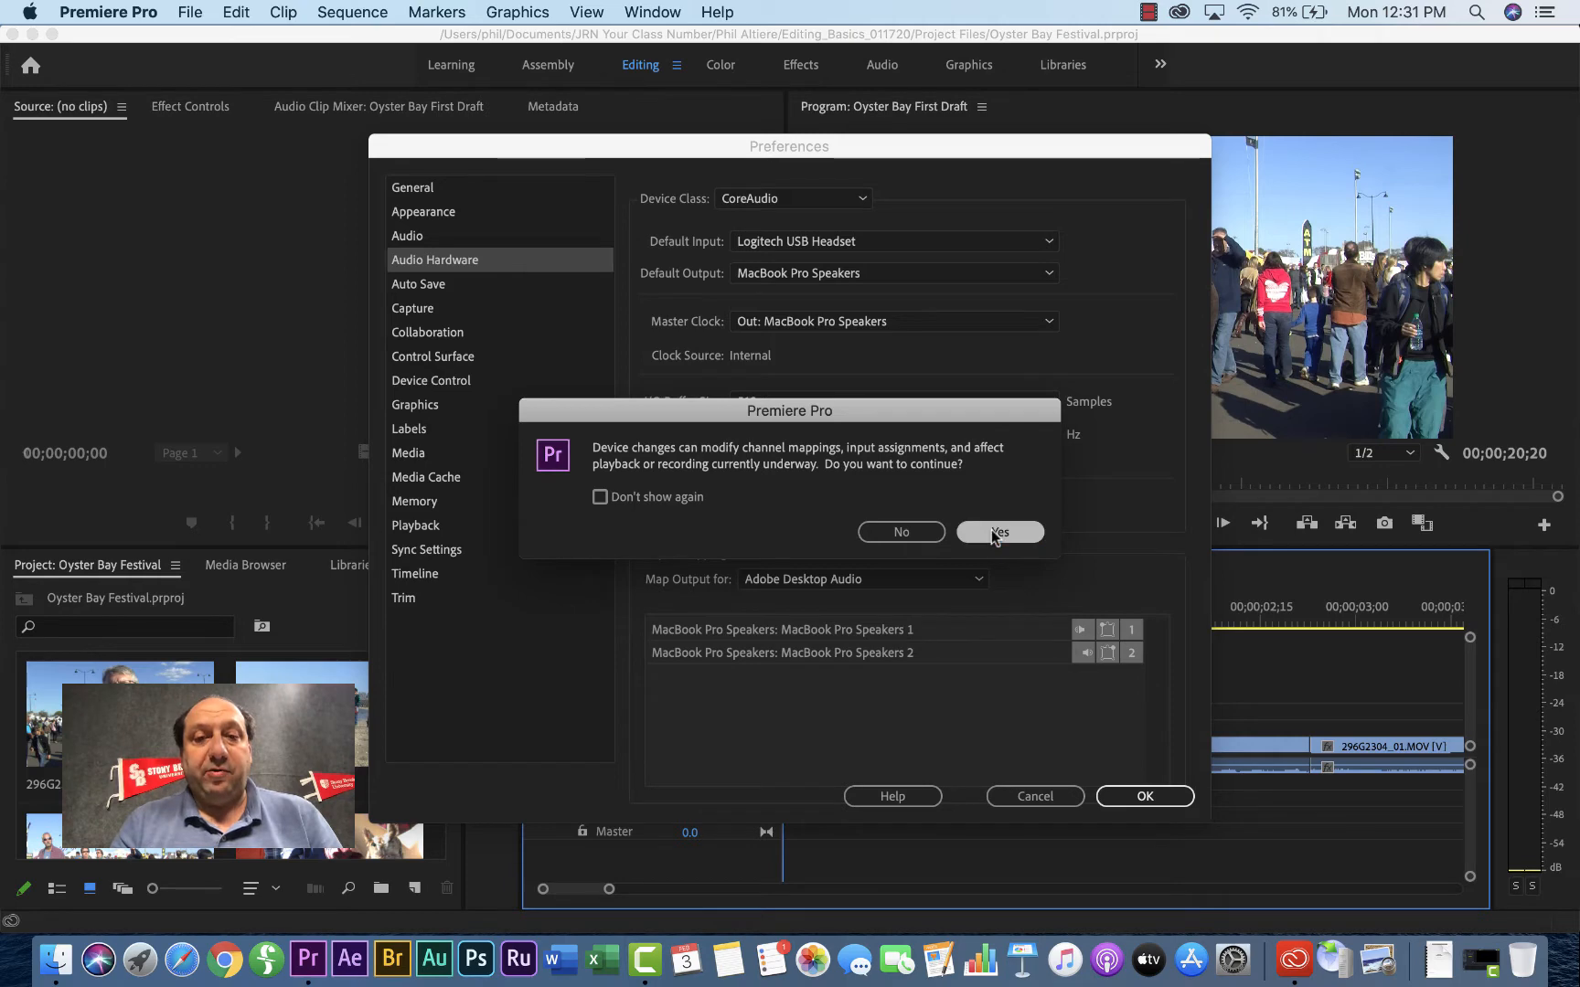
- Set the default audio output to Logitech USB Headset, accept the device change and apply the preferences
click(869, 272)
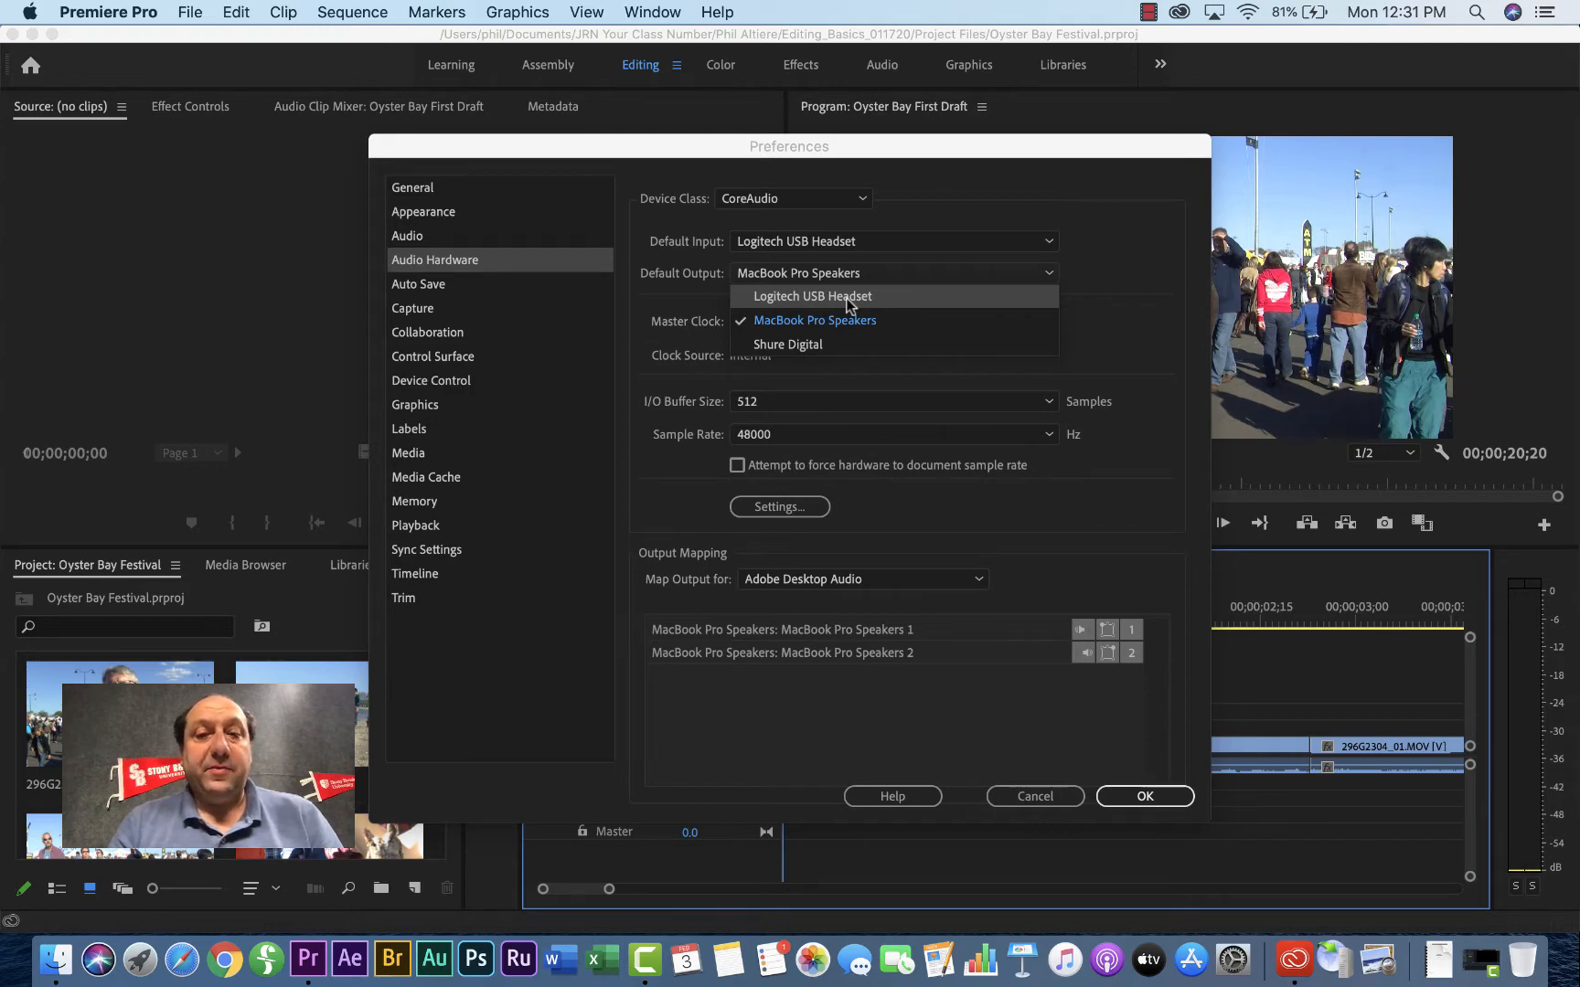
click(850, 298)
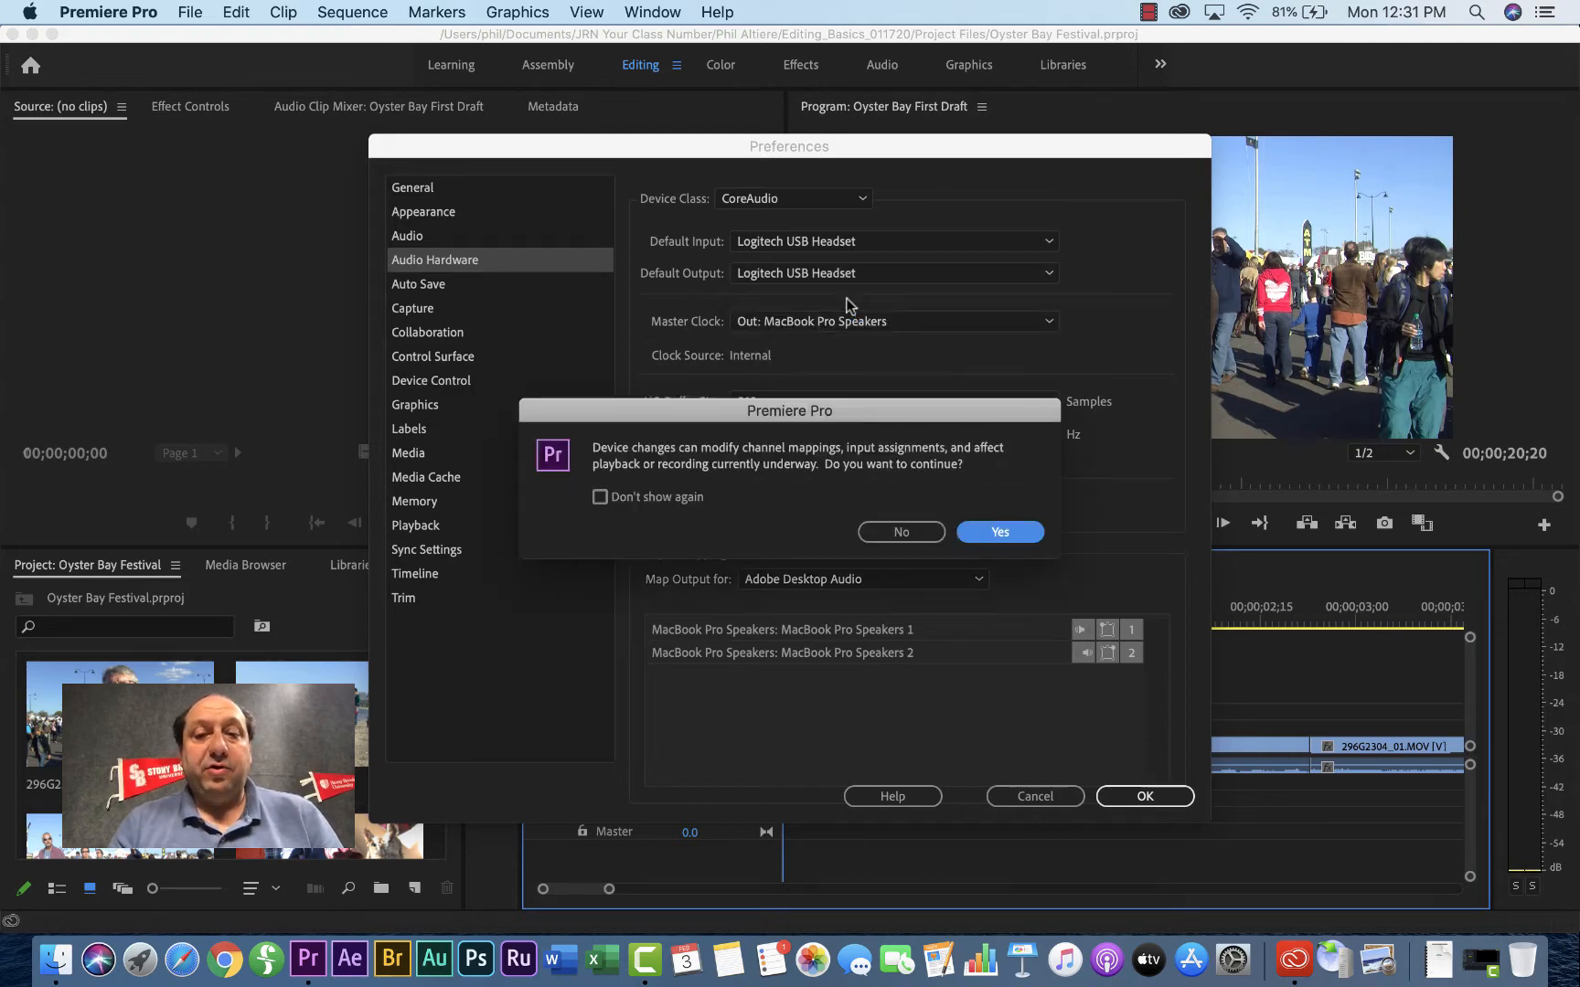
click(1000, 534)
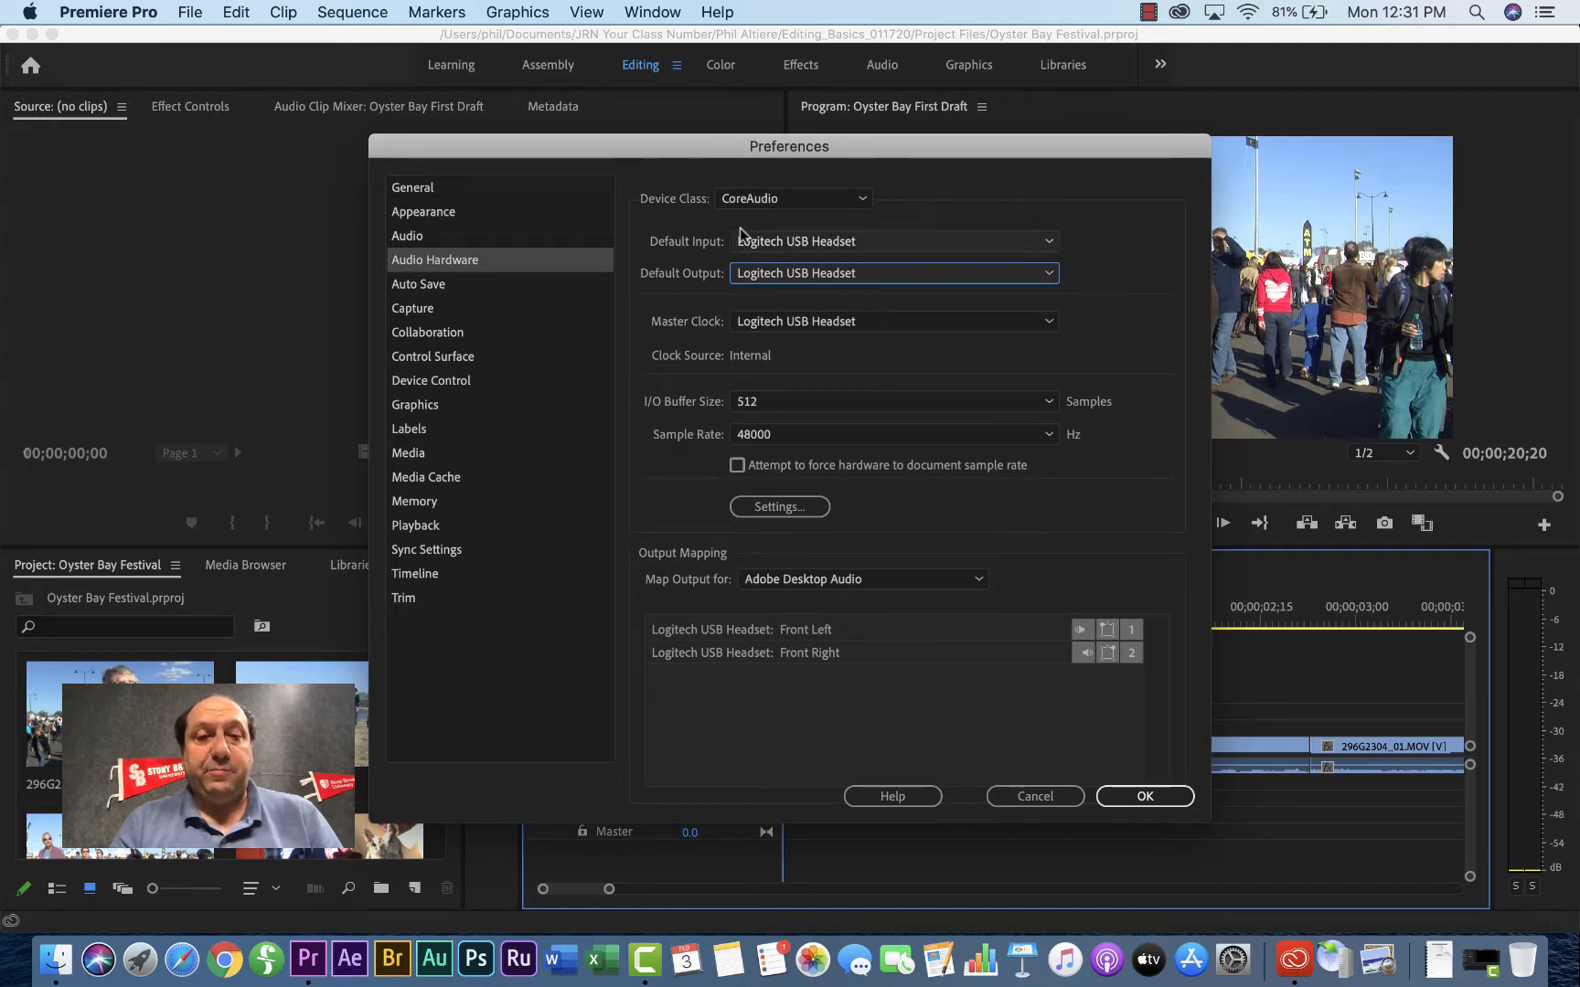
click(1142, 796)
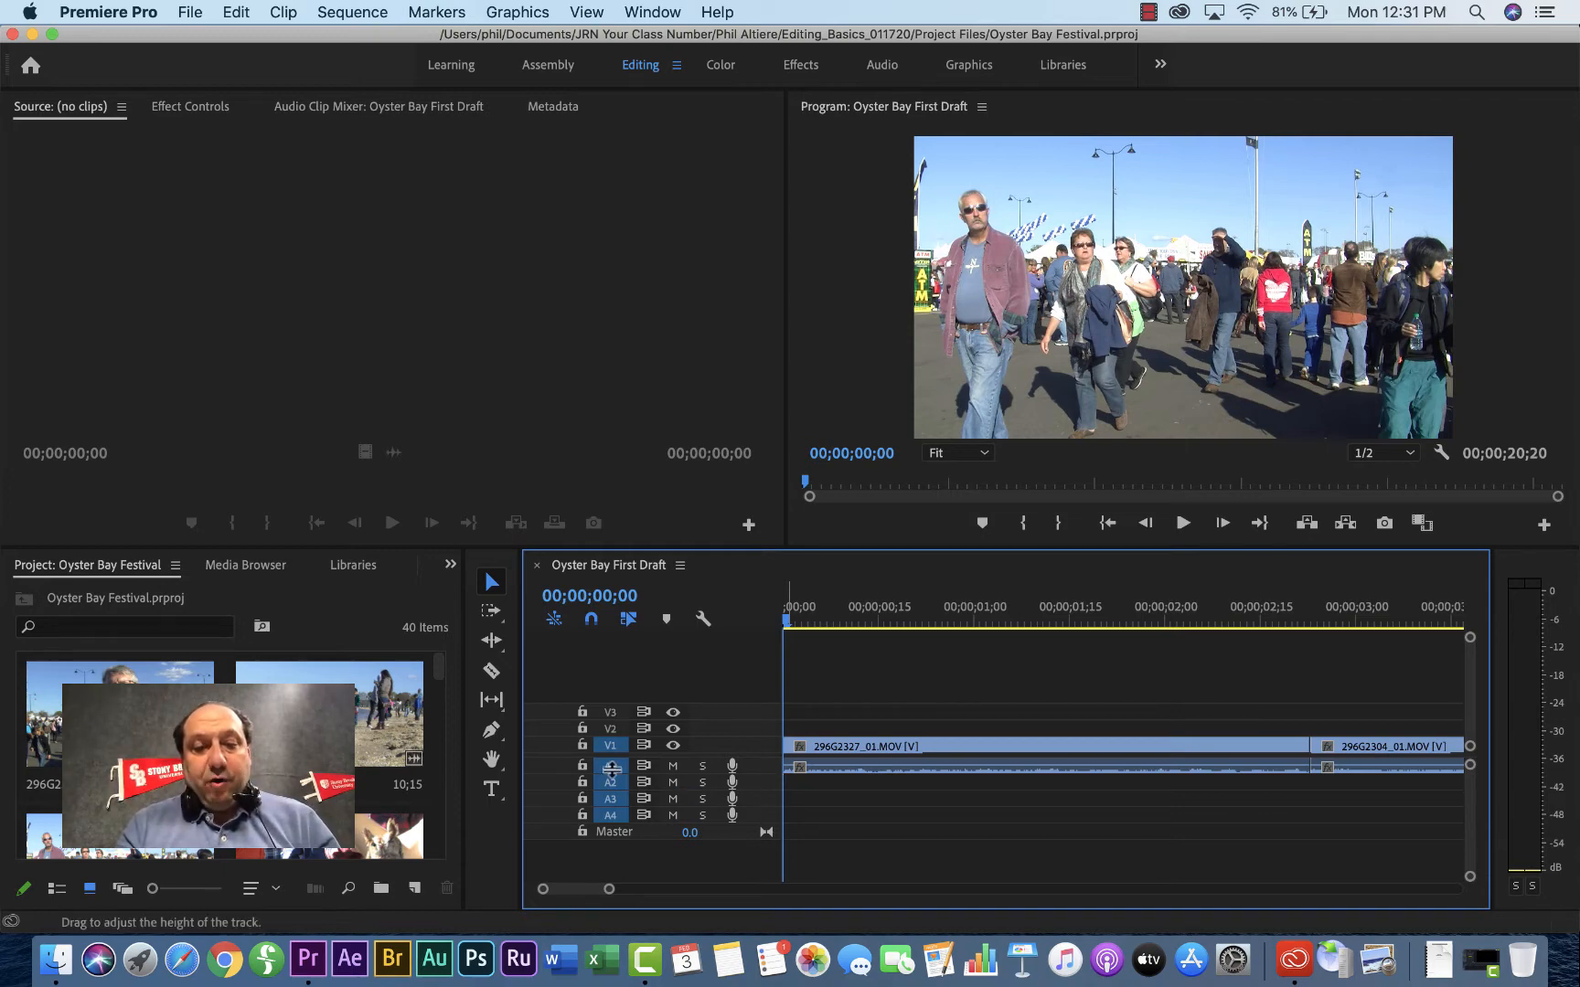
- Name the recording "Voice Over for B Roll Story" in the voice-over record settings of audio track A2
right_click(759, 786)
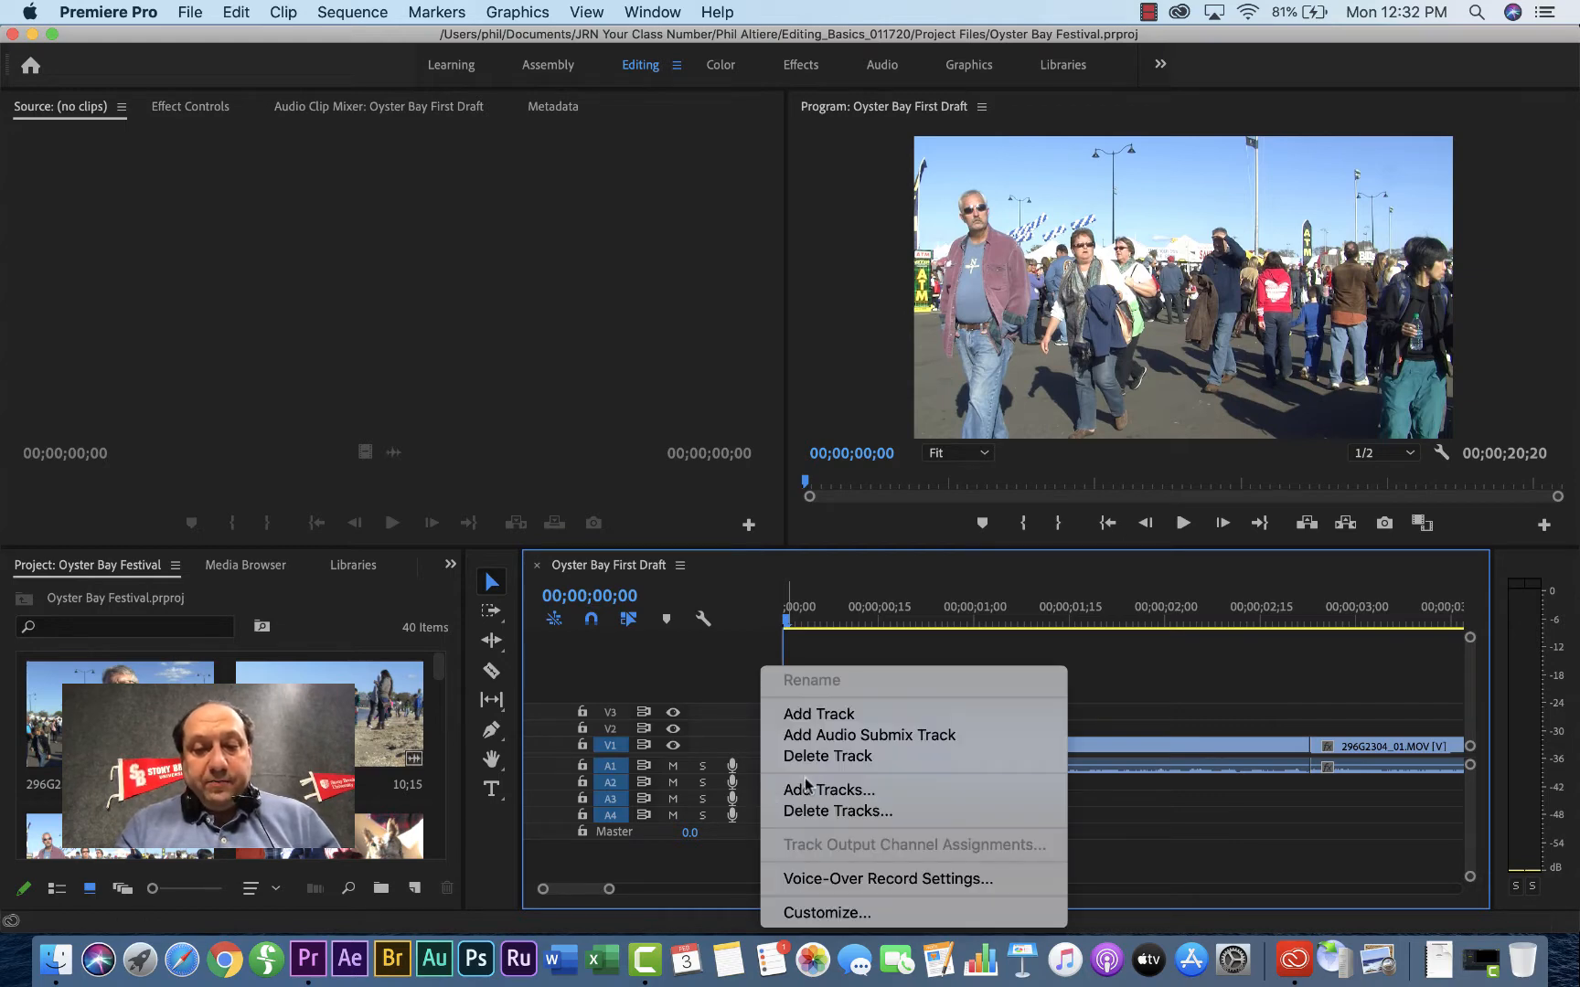
click(829, 878)
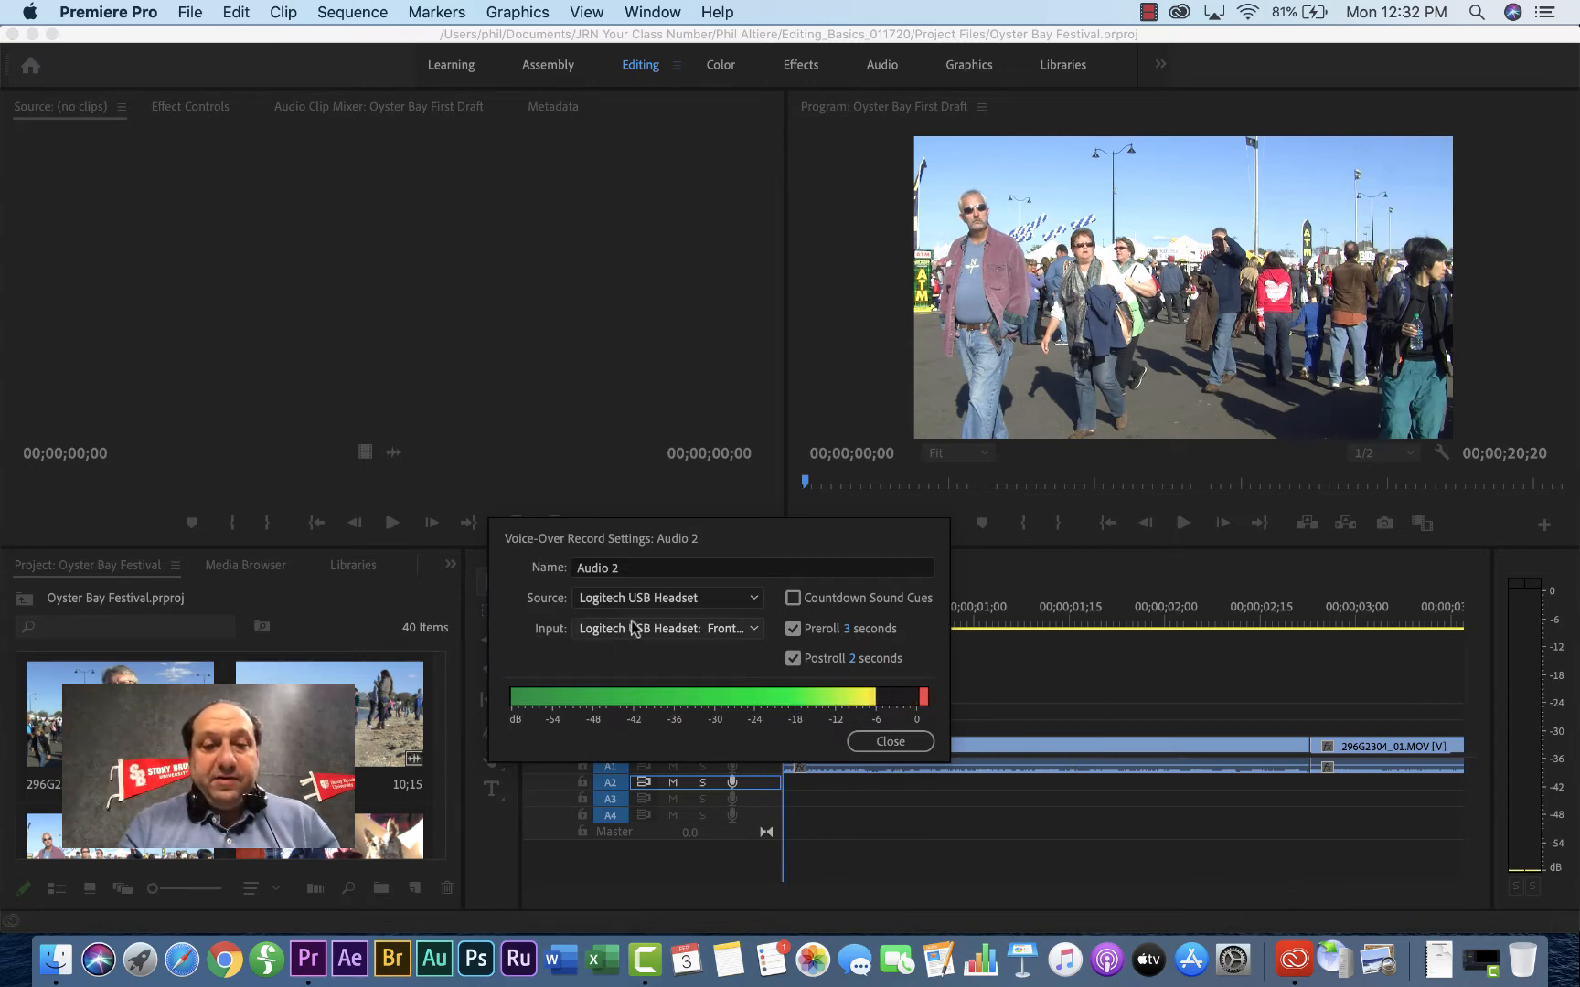
click(627, 569)
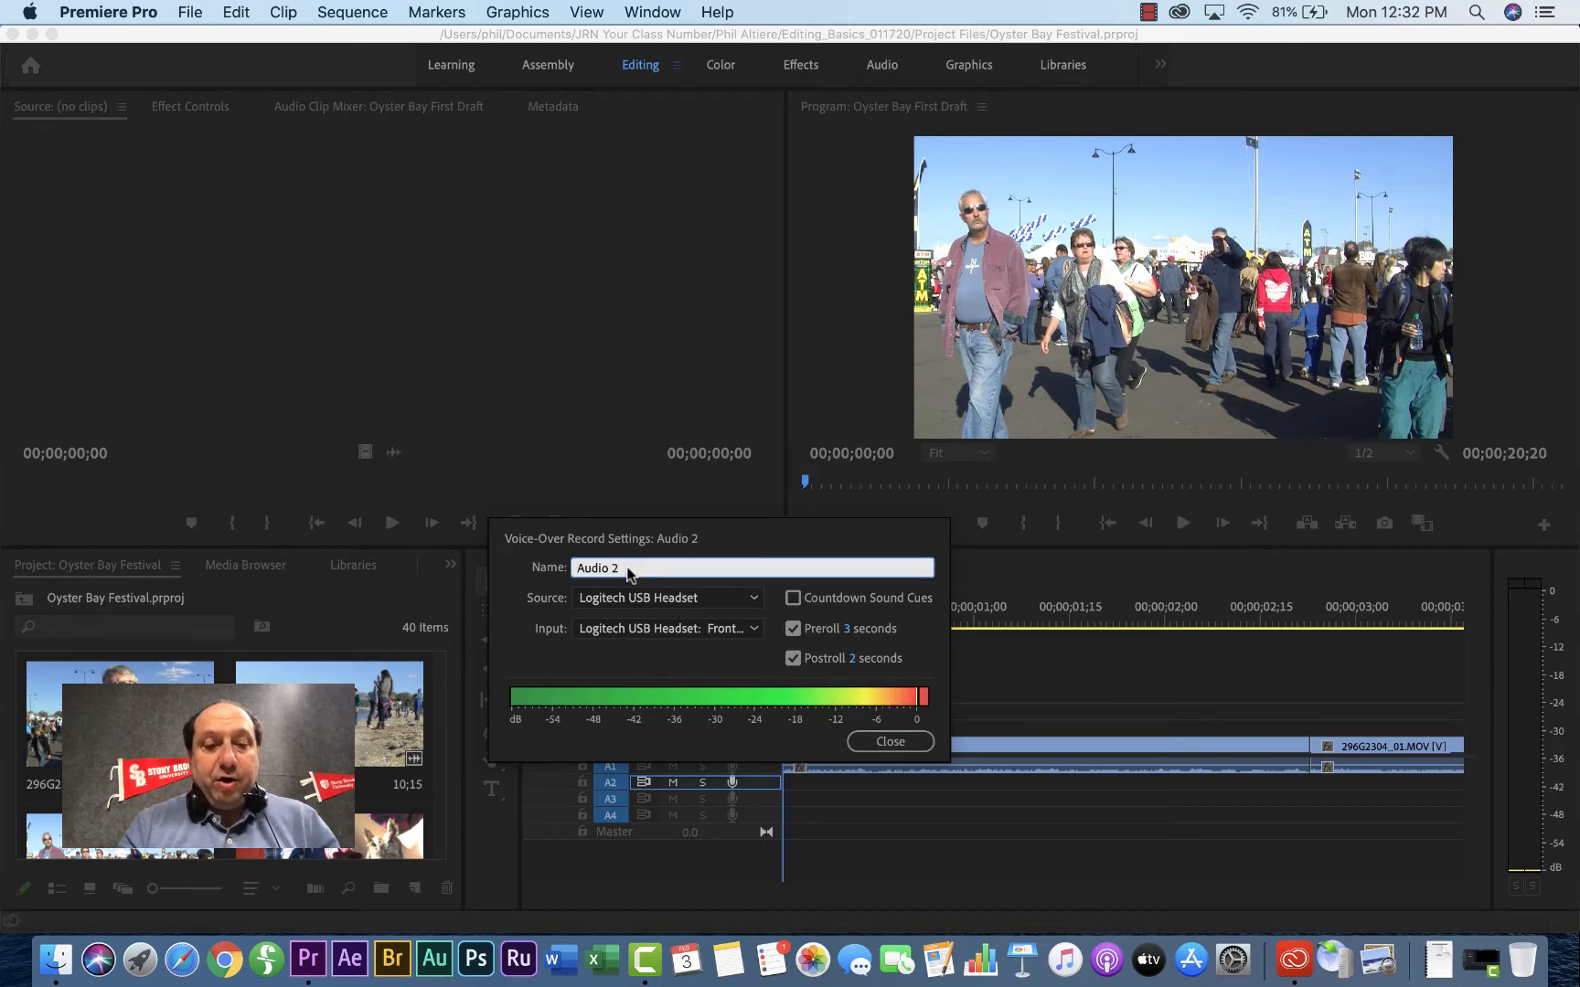
key(BackSpace)
key(BackSpace)
key(BackSpace)
key(BackSpace)
key(BackSpace)
key(BackSpace)
key(BackSpace)
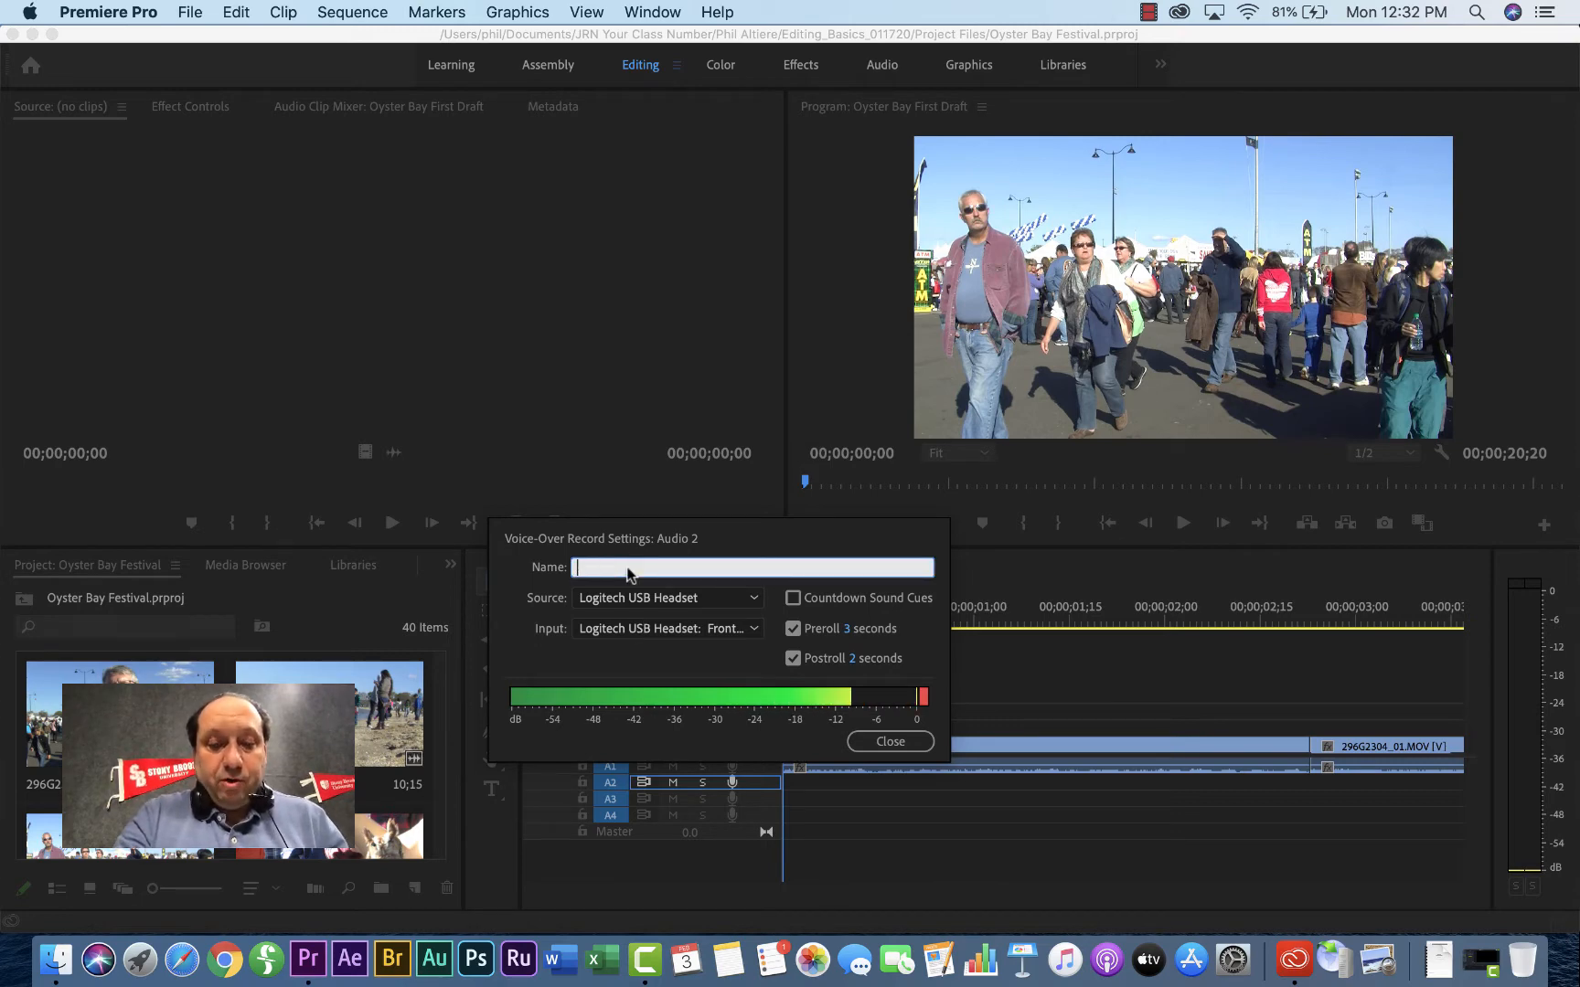
text(Voice Ov)
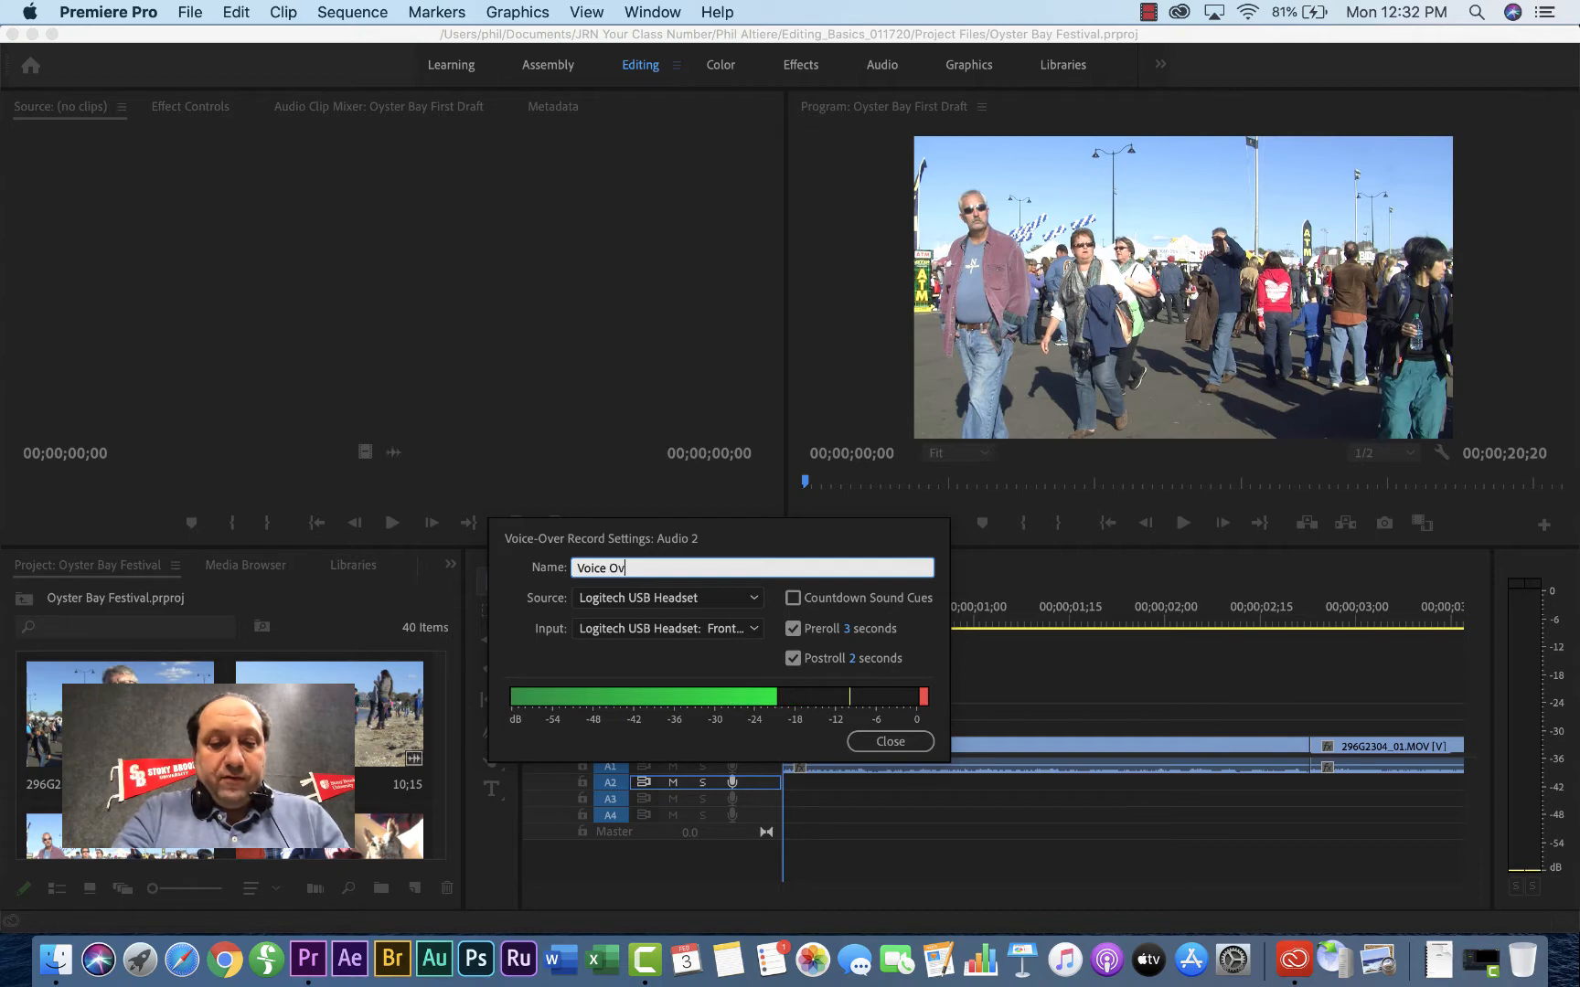
text(er for )
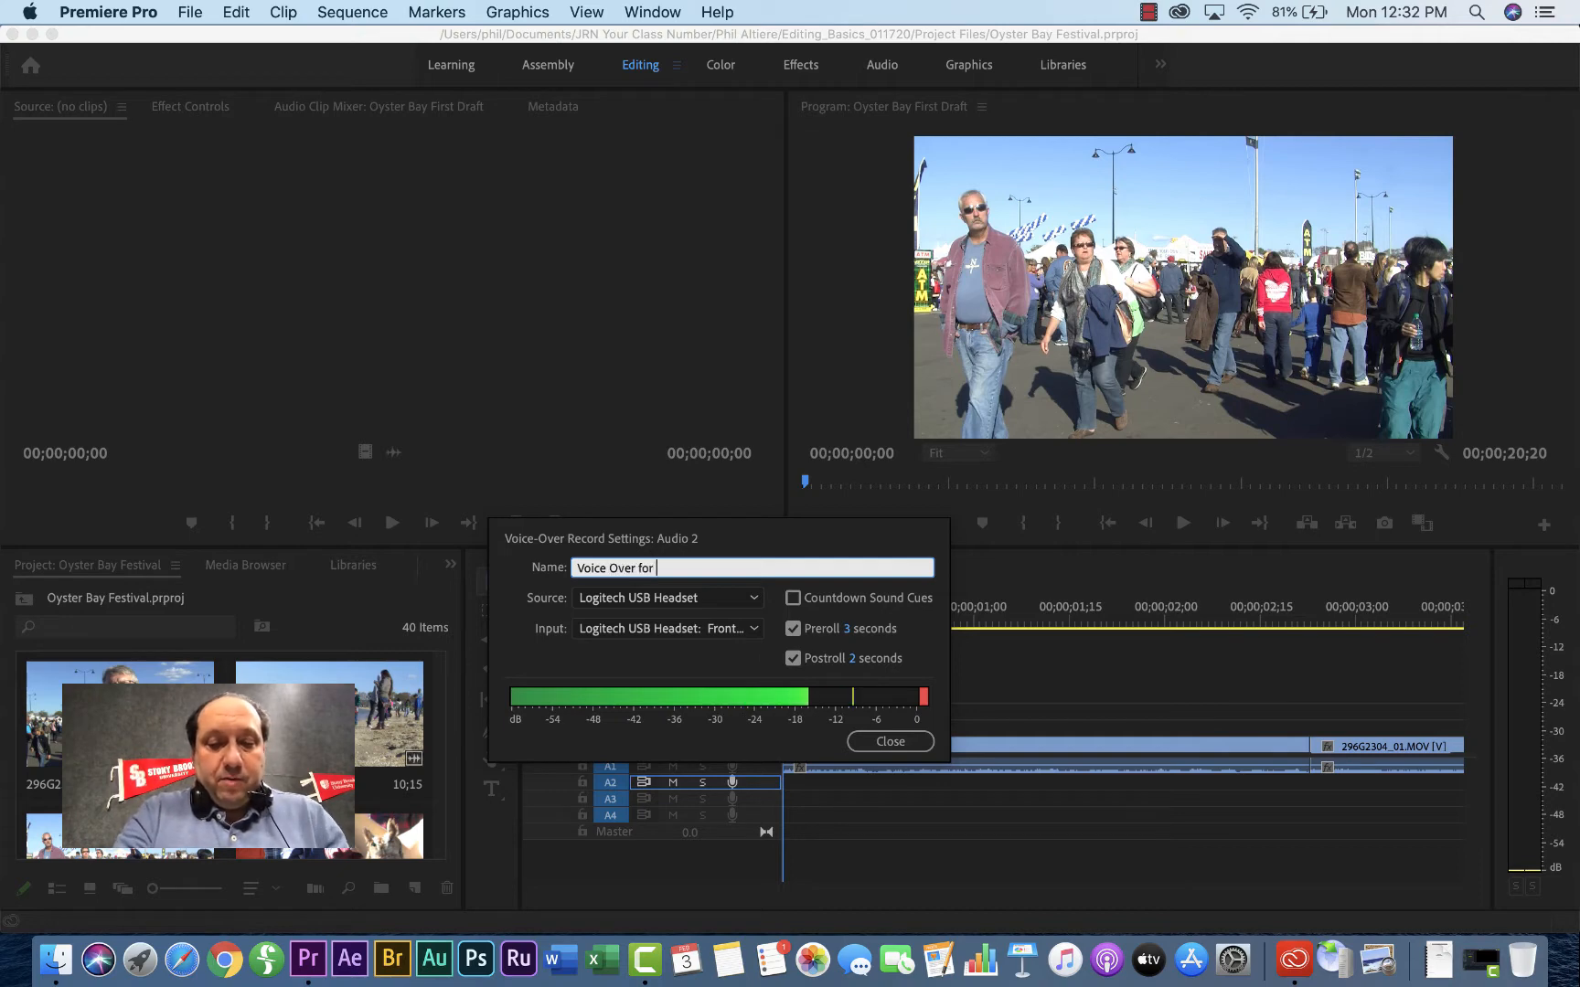
text(B Roll )
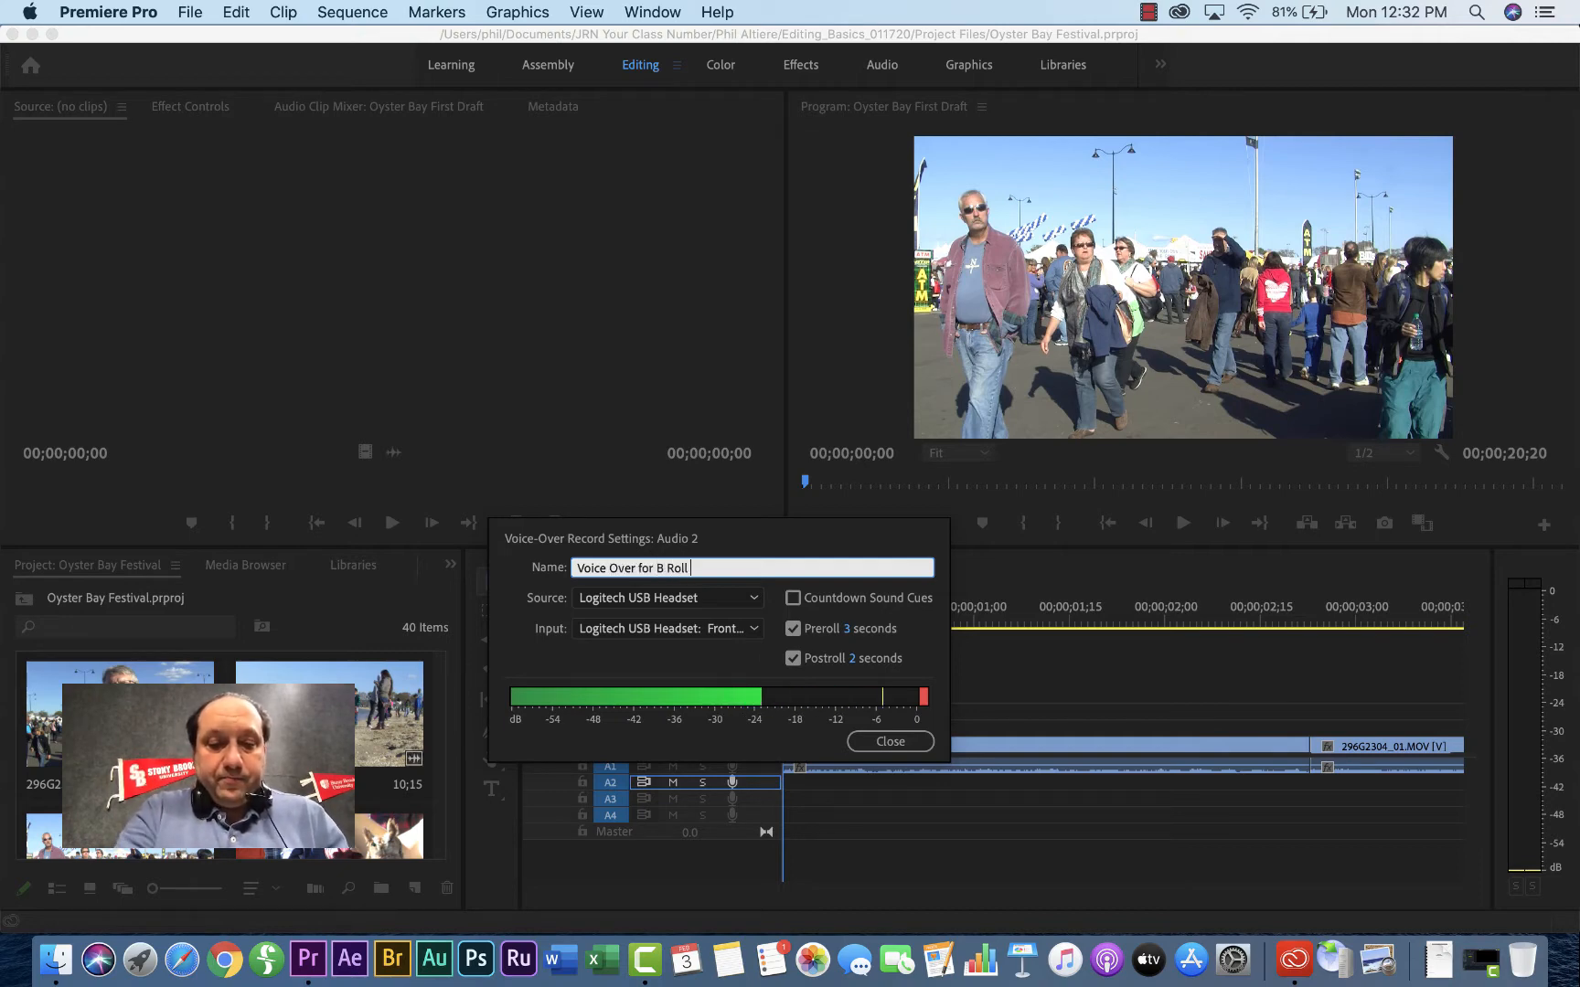
text(Story)
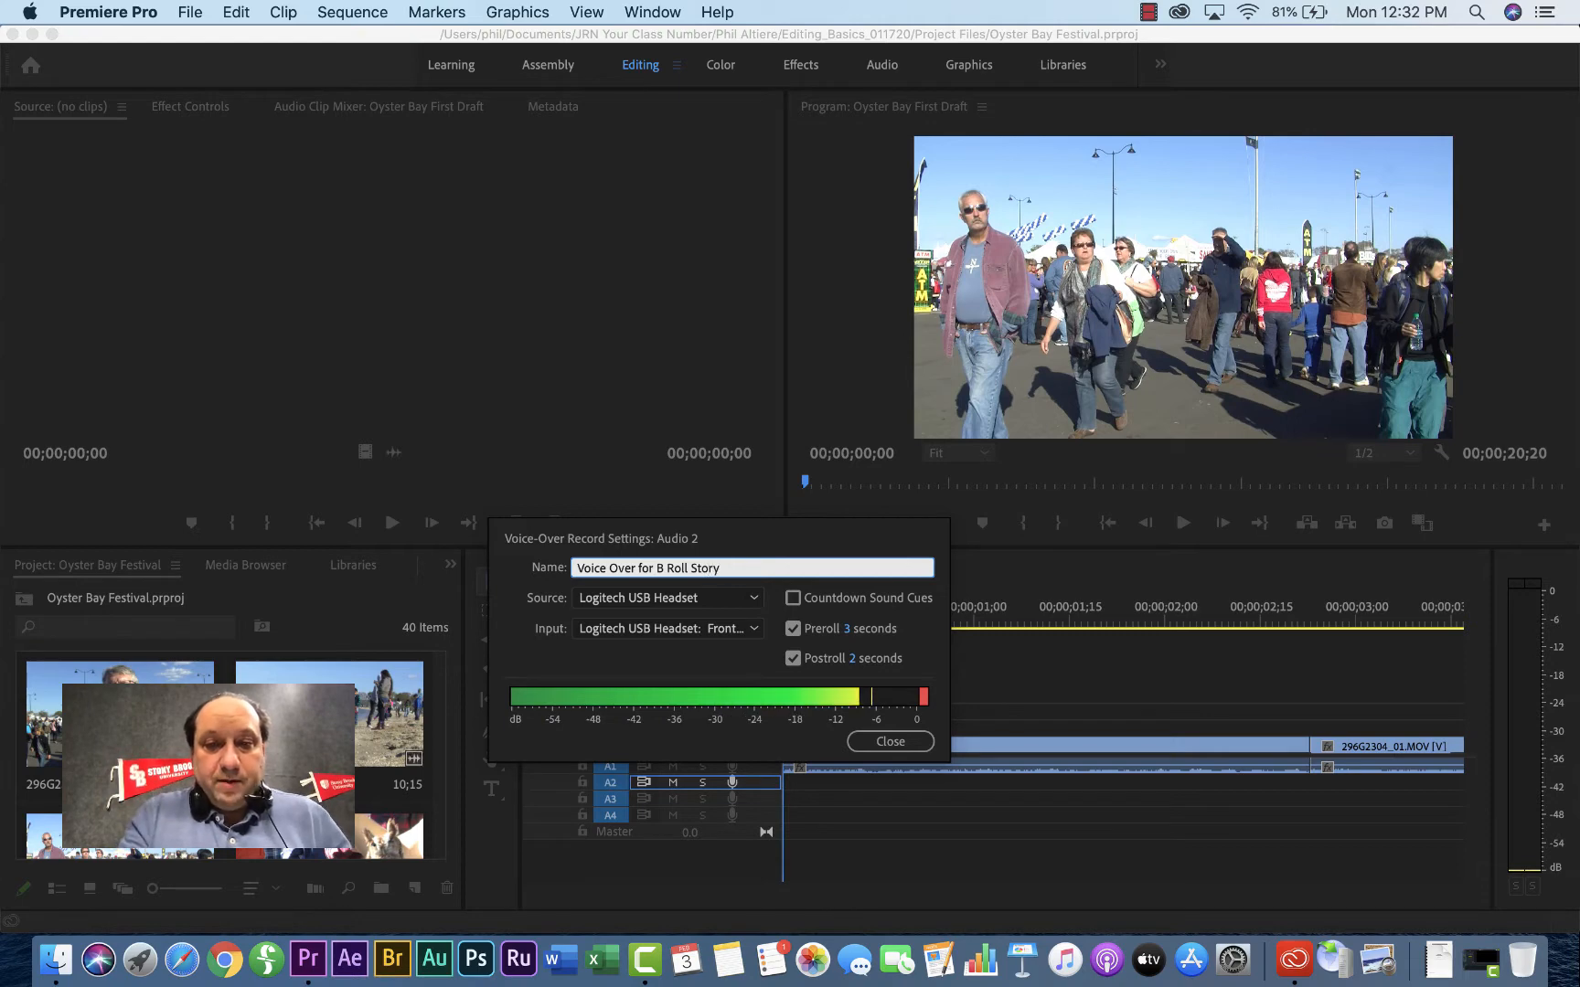
- Turn off the preroll and postroll in the voice-over record settings and close them
click(793, 629)
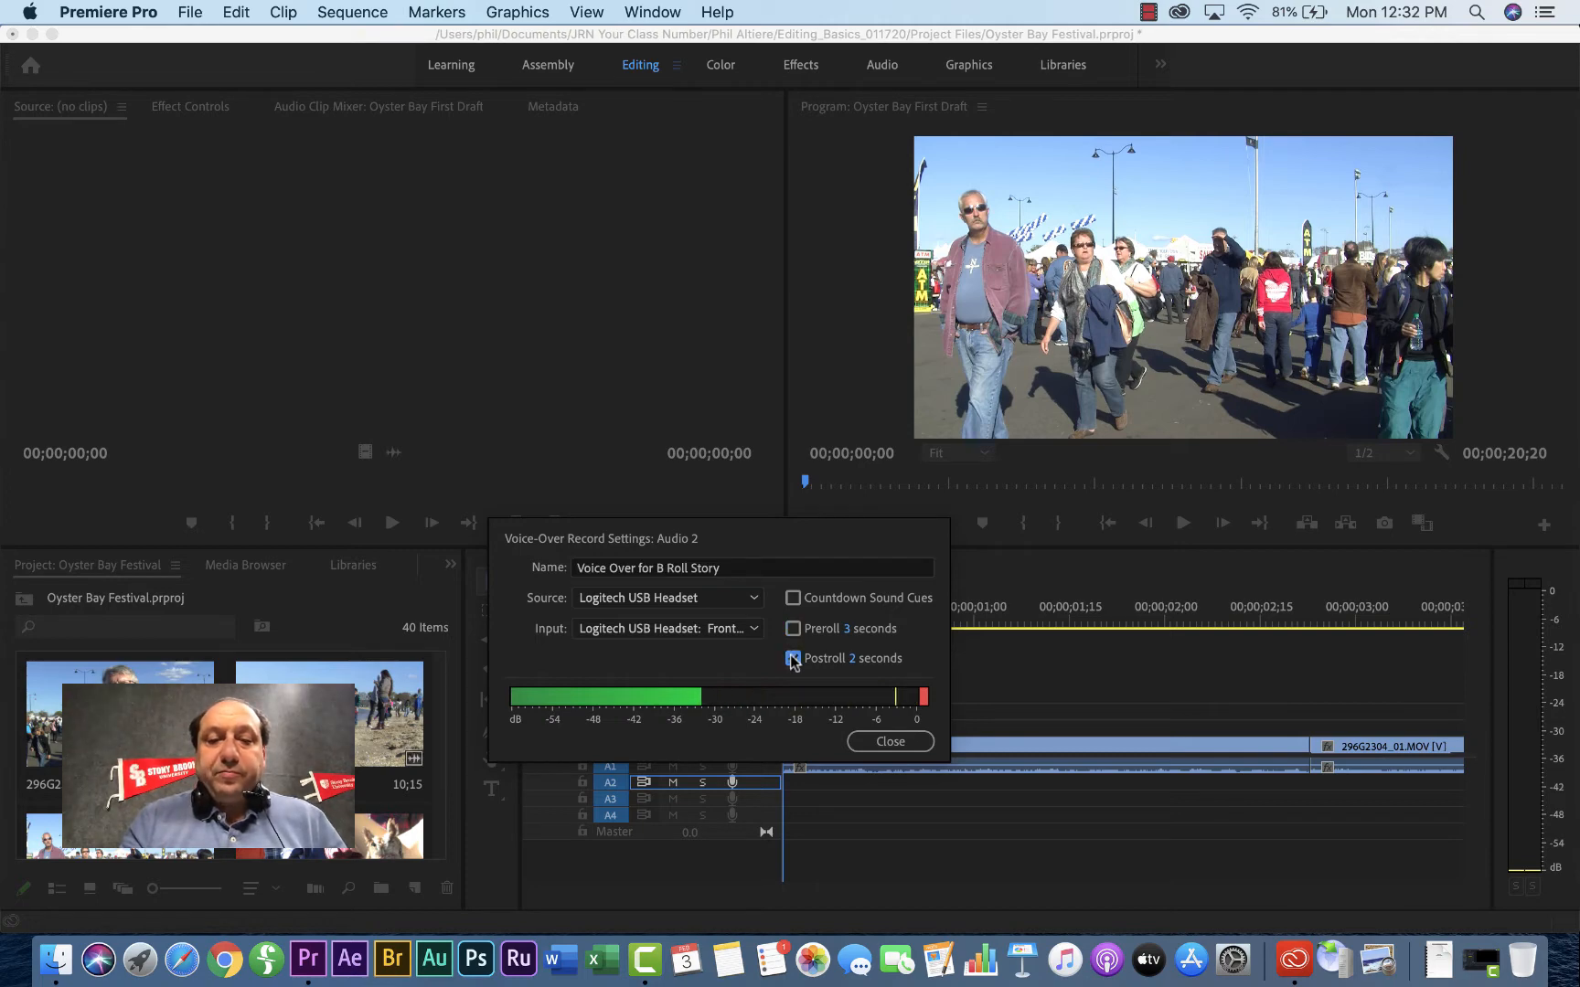
click(793, 658)
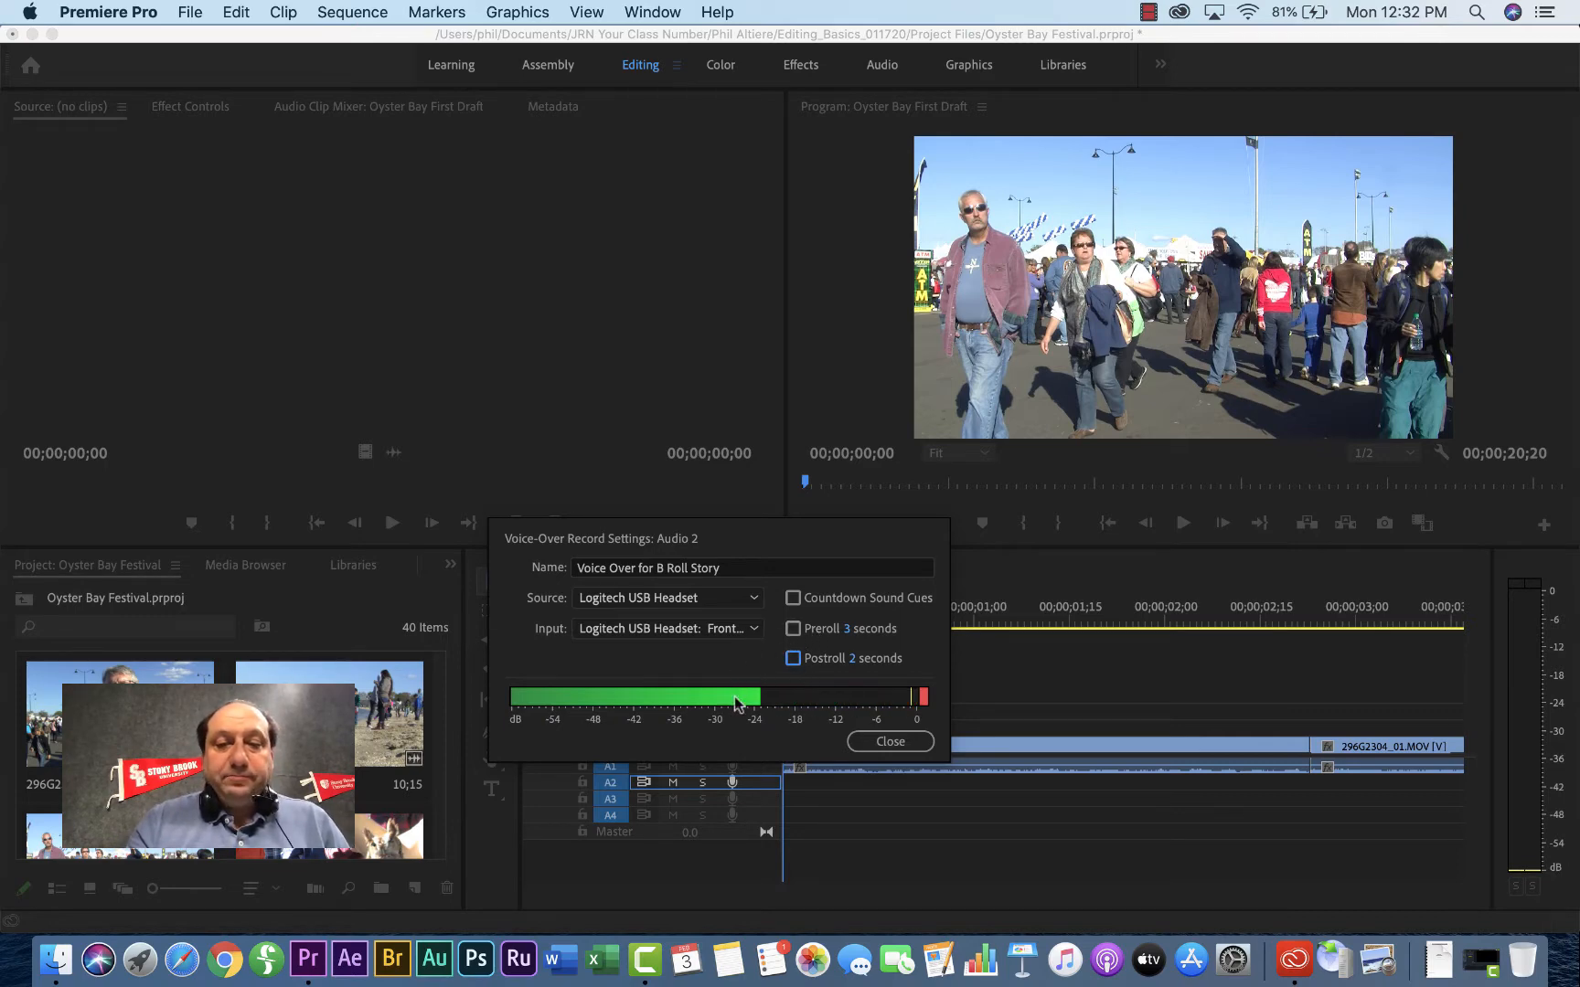
click(878, 744)
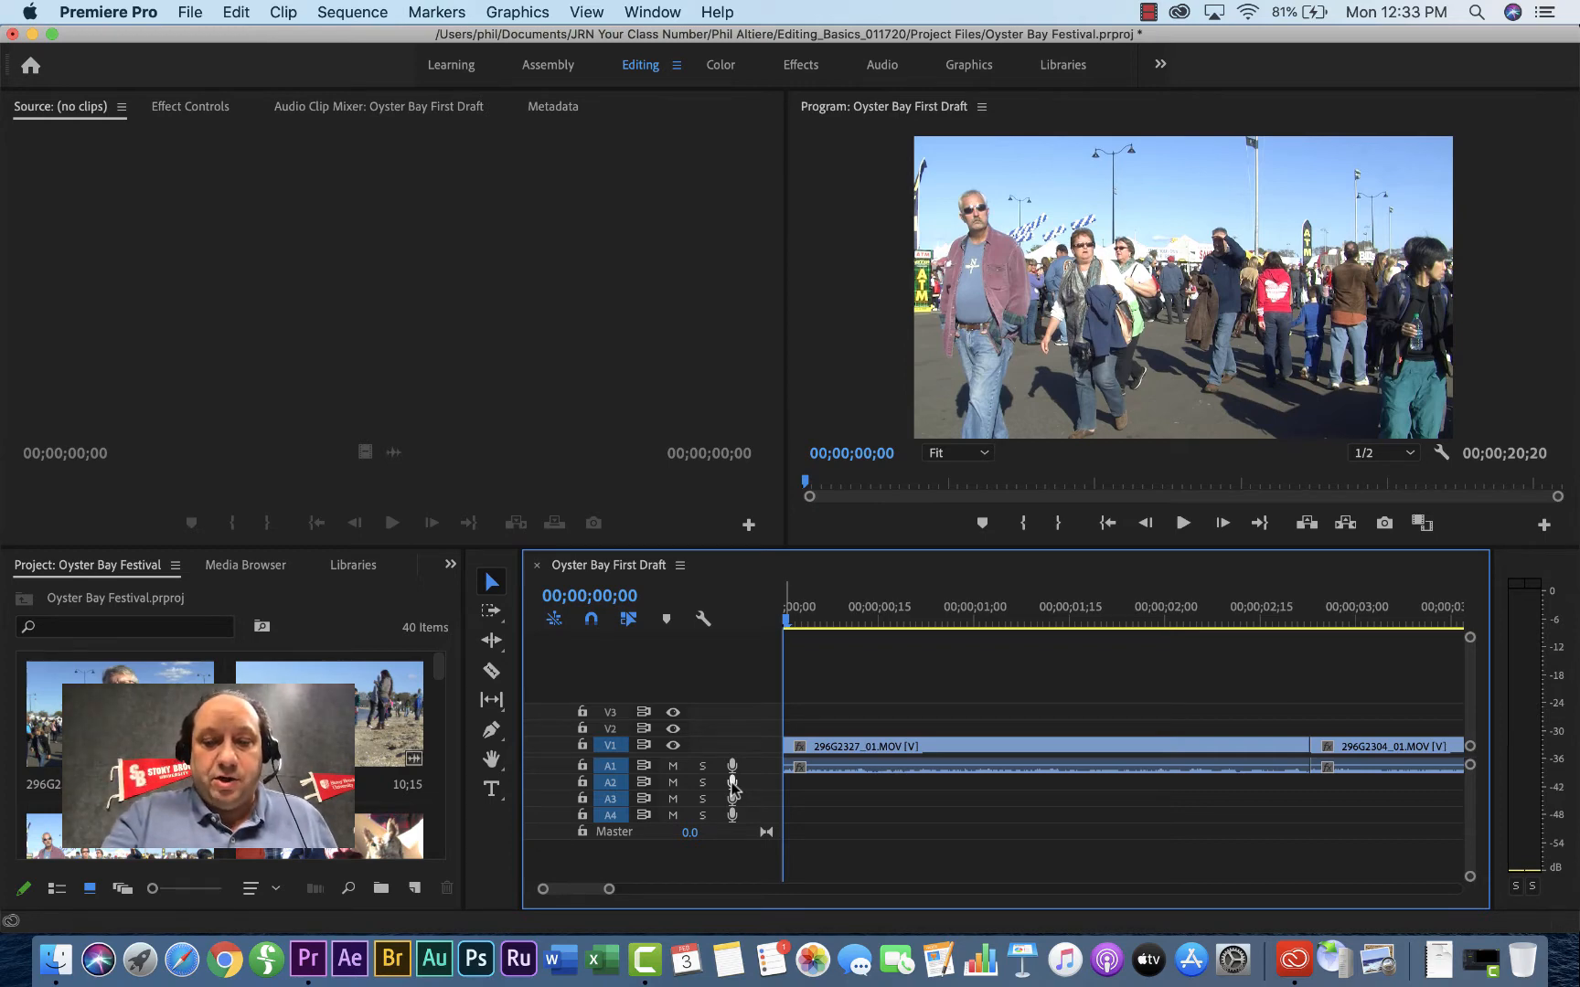
- Record a voice-over on audio track A2 from the start of the sequence until just past the last video clip
key(XF86AudioMute)
key(XF86AudioMute)
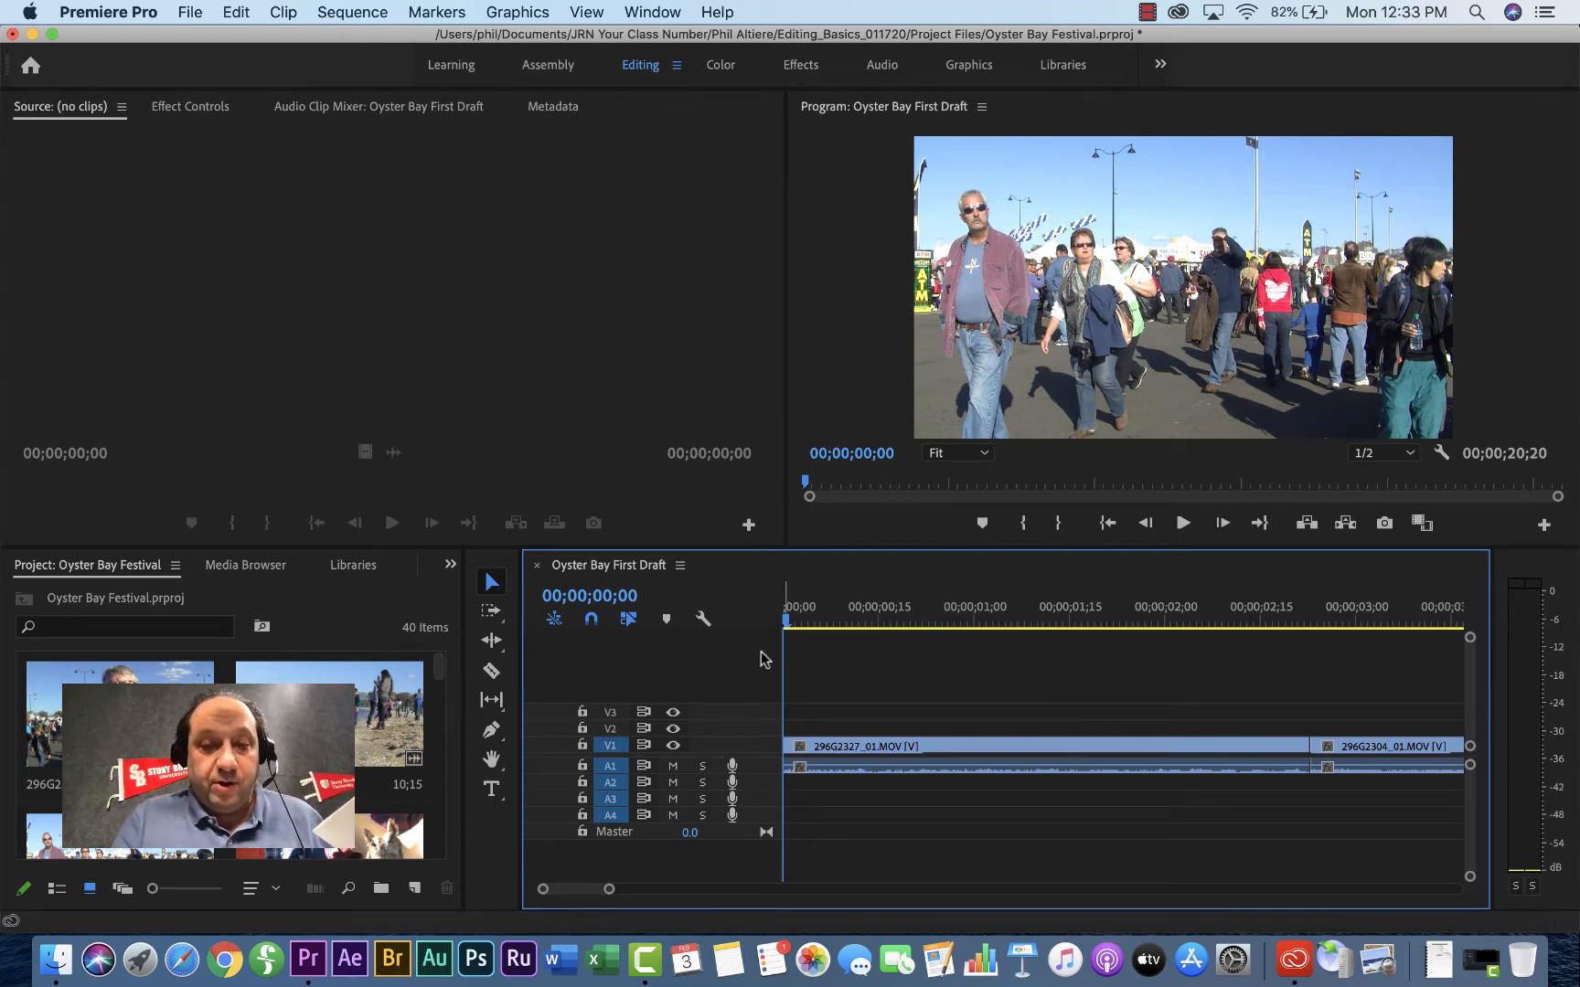
drag(788, 625, 701, 627)
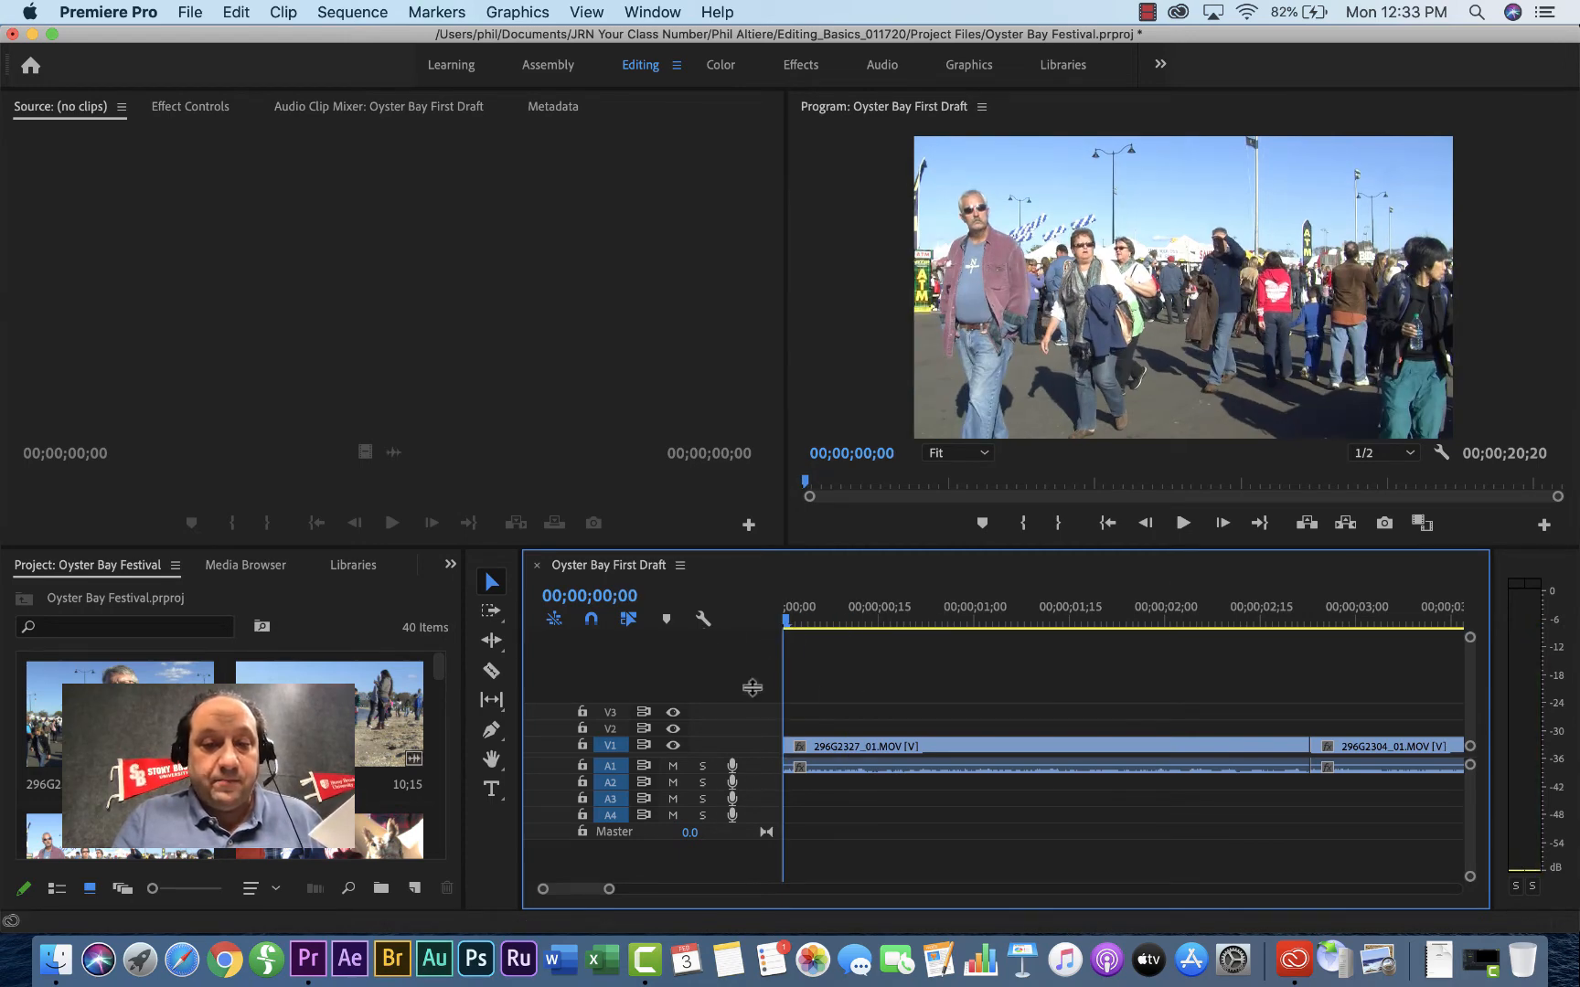
click(732, 783)
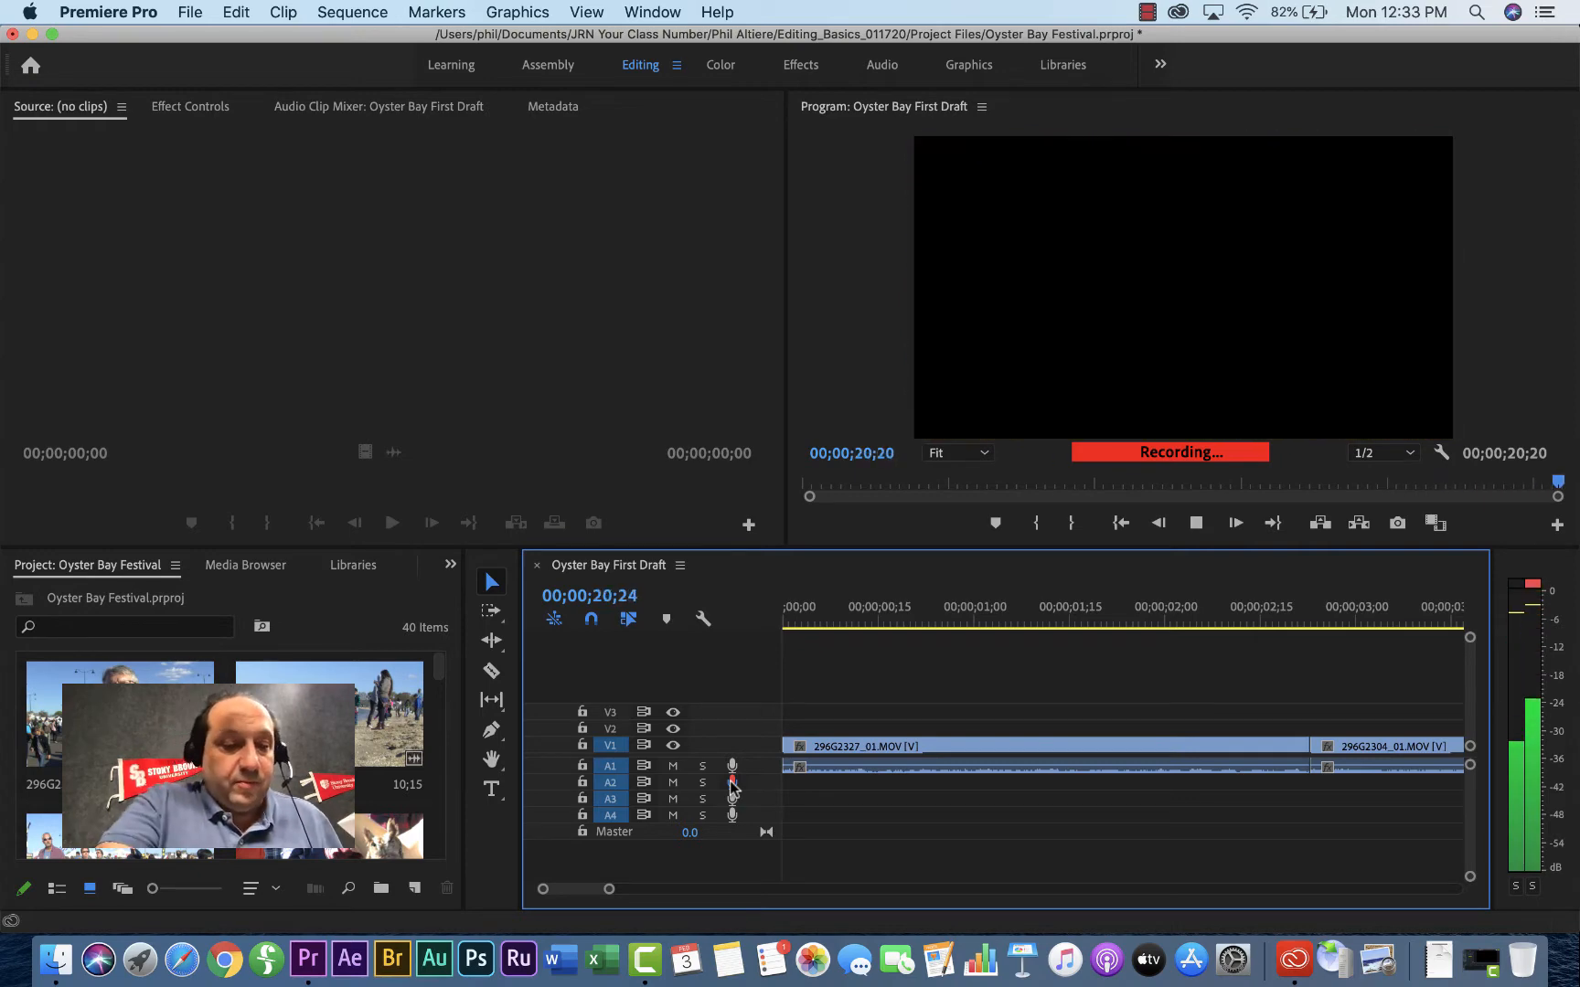
click(731, 783)
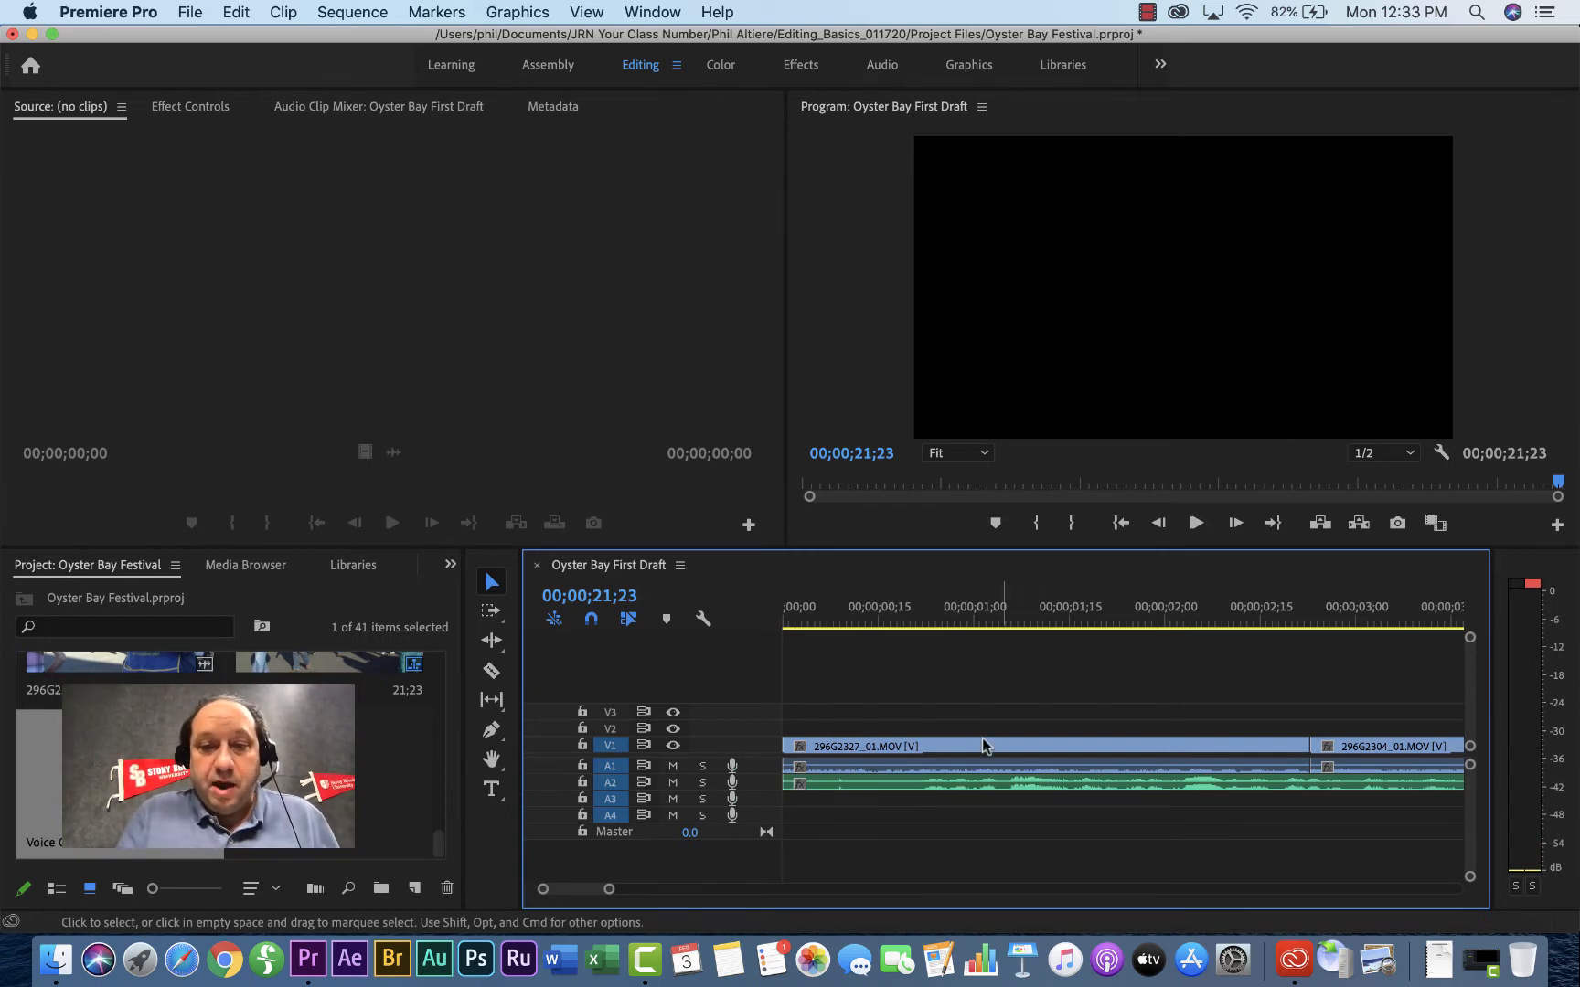
- Play the recorded voice-over from the start of the sequence and trim its end on A2 to the end of the last video clip
click(929, 622)
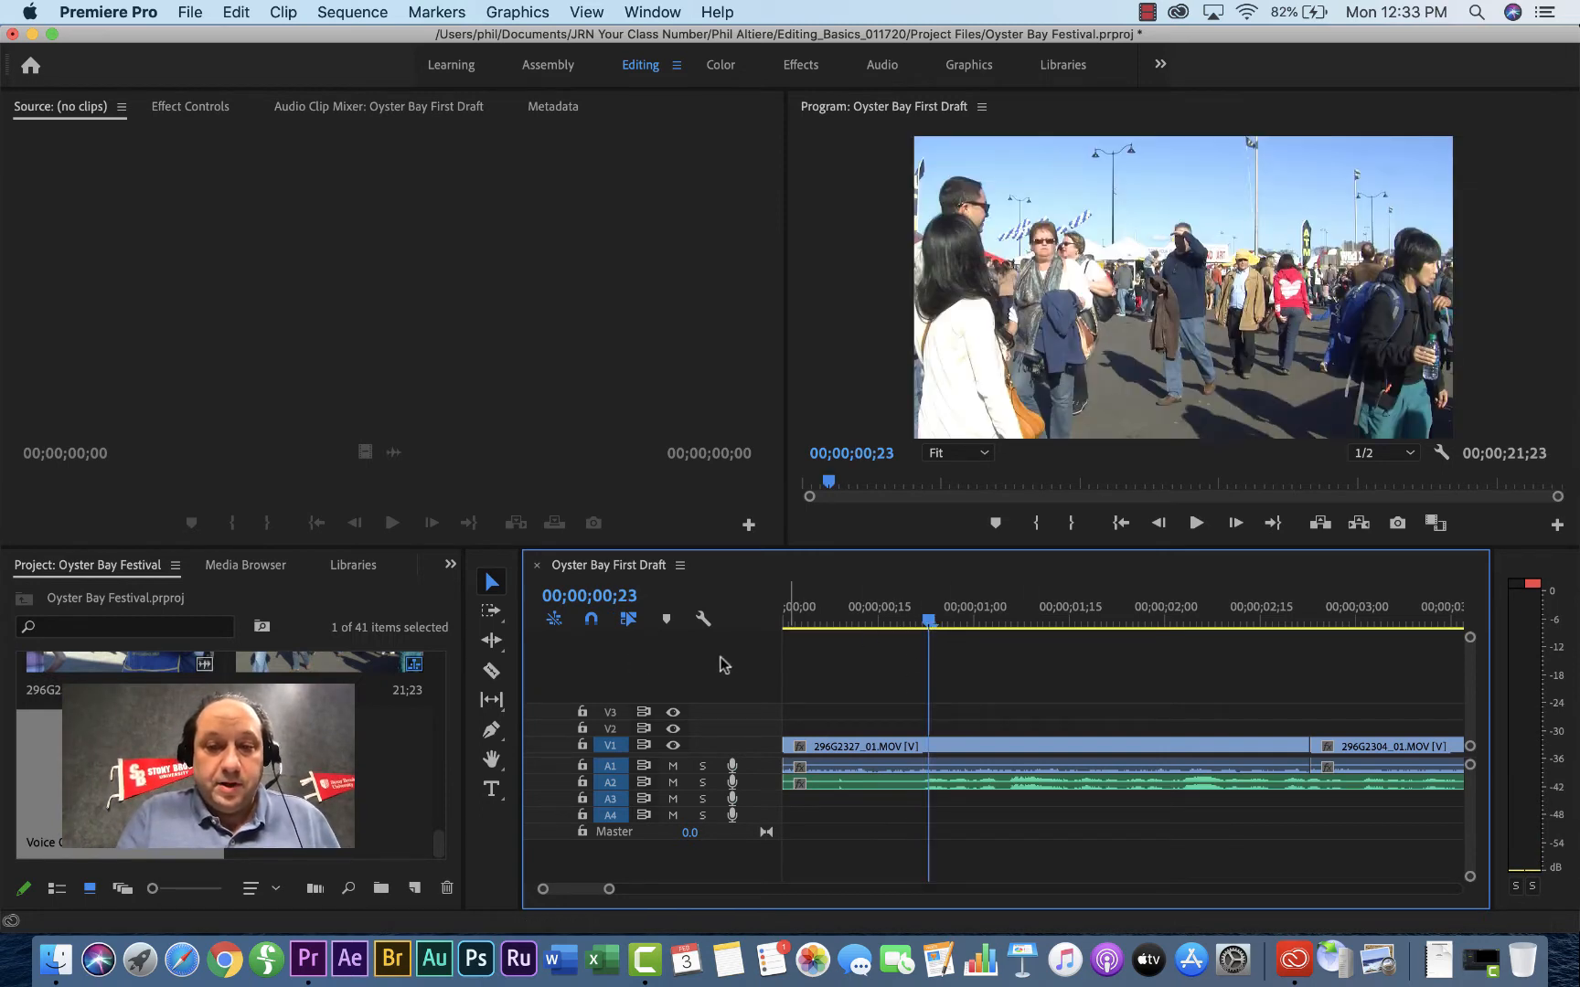
drag(926, 620, 688, 631)
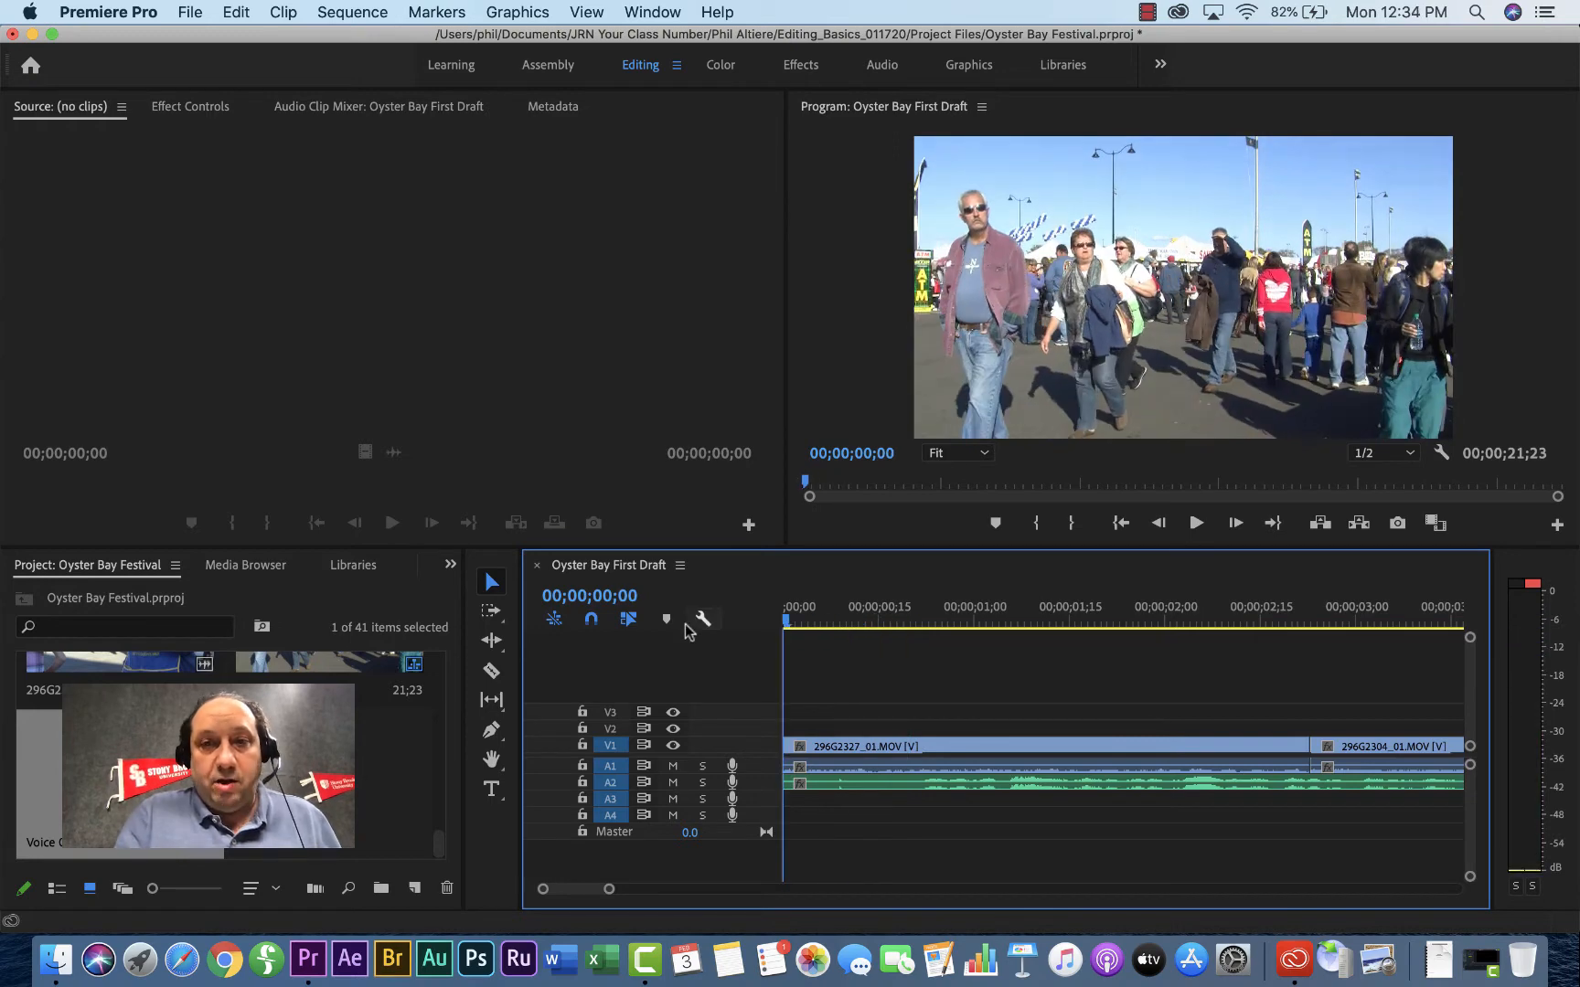
key(space)
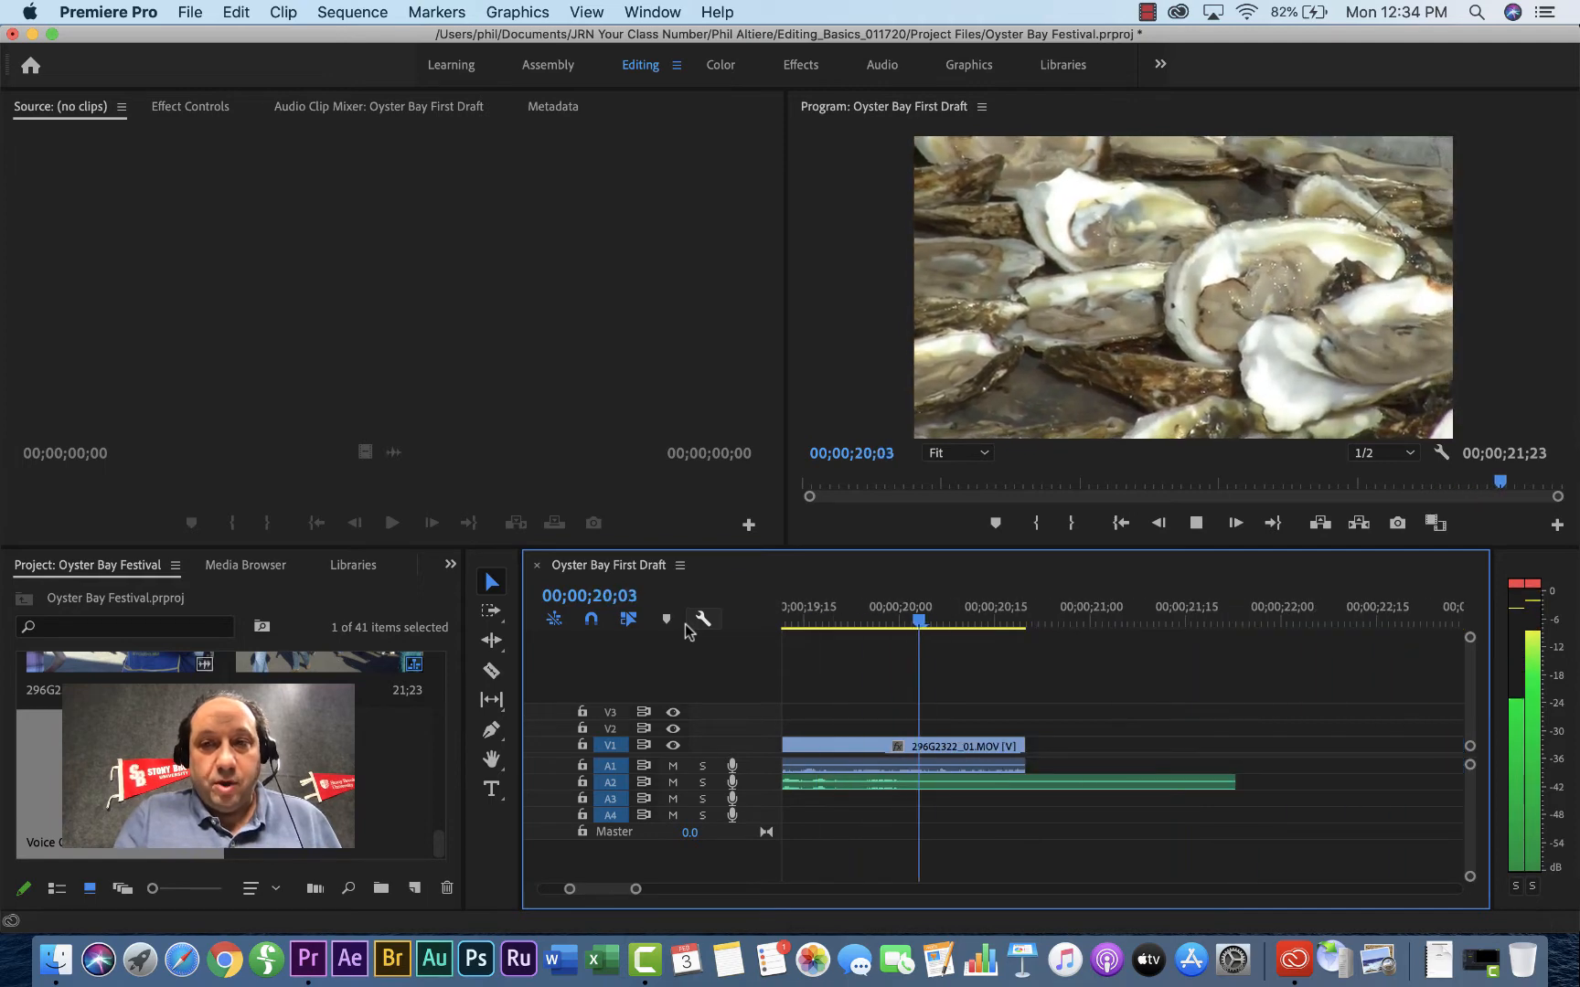
key(space)
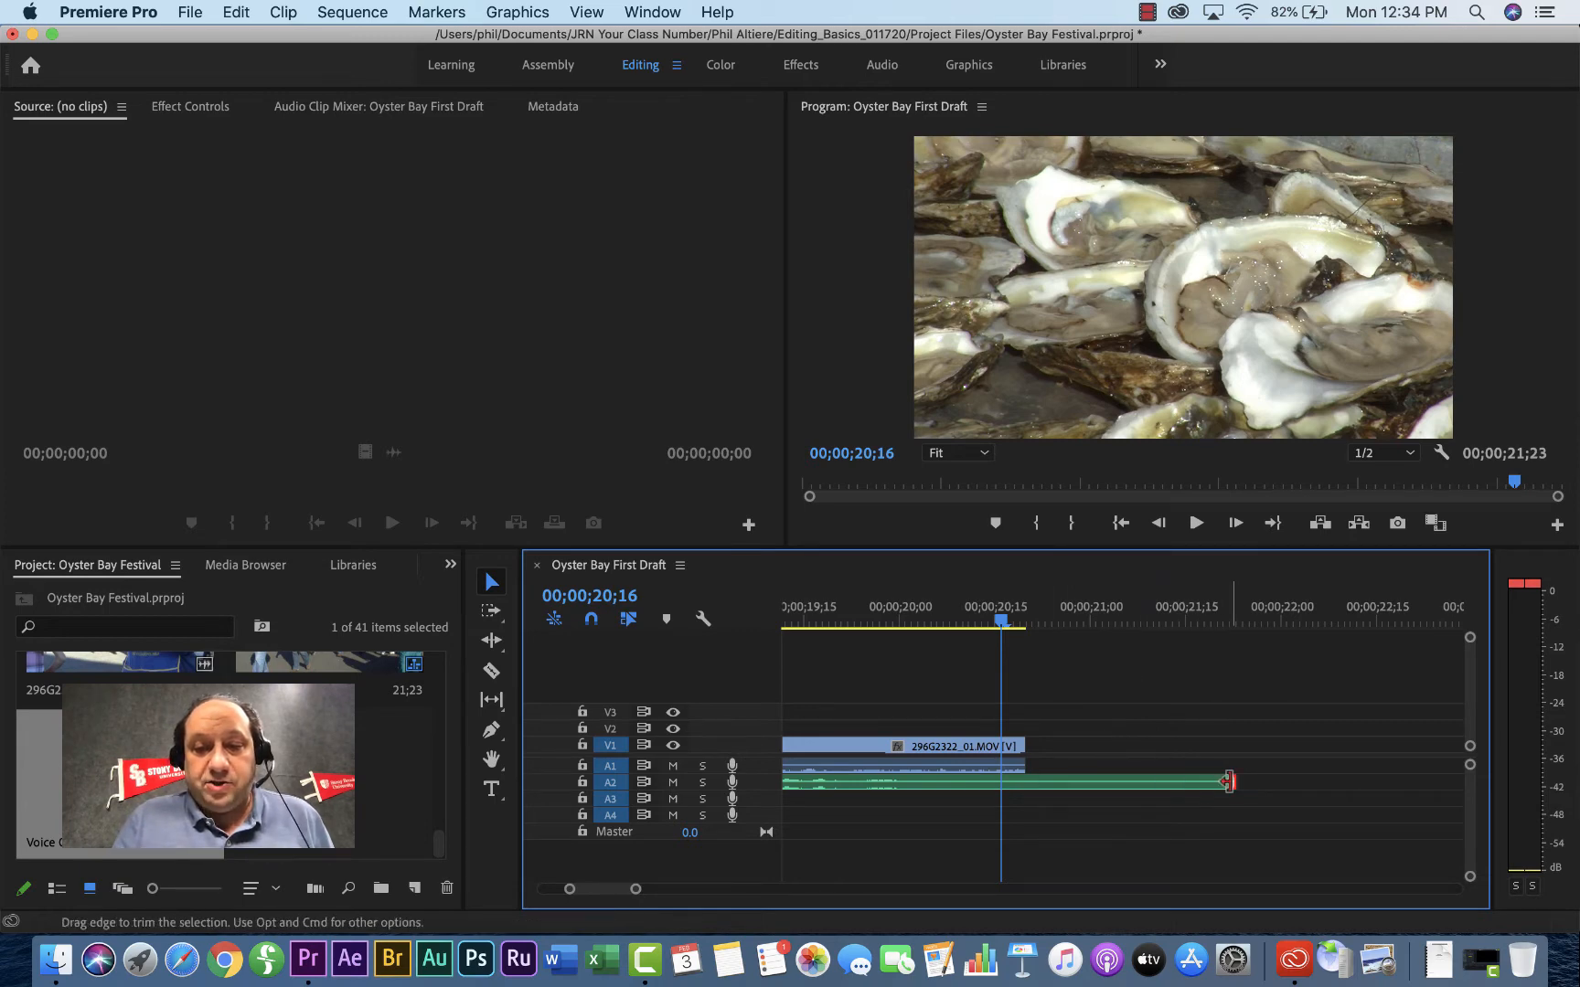
drag(1229, 781, 1024, 780)
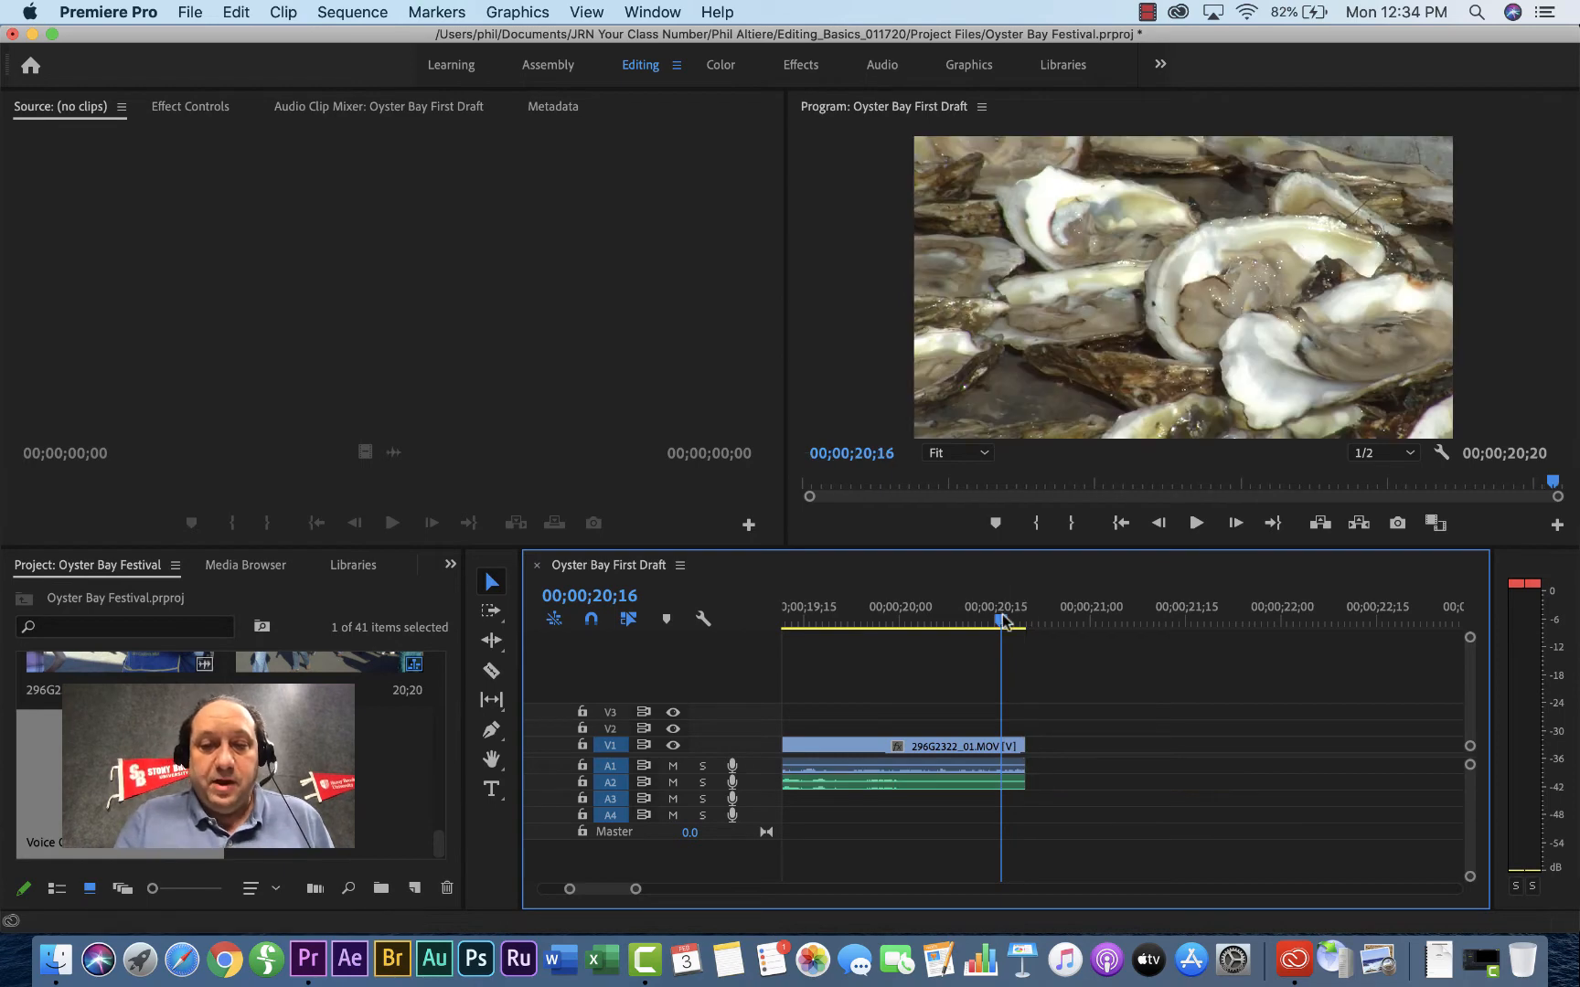
drag(1003, 622, 938, 627)
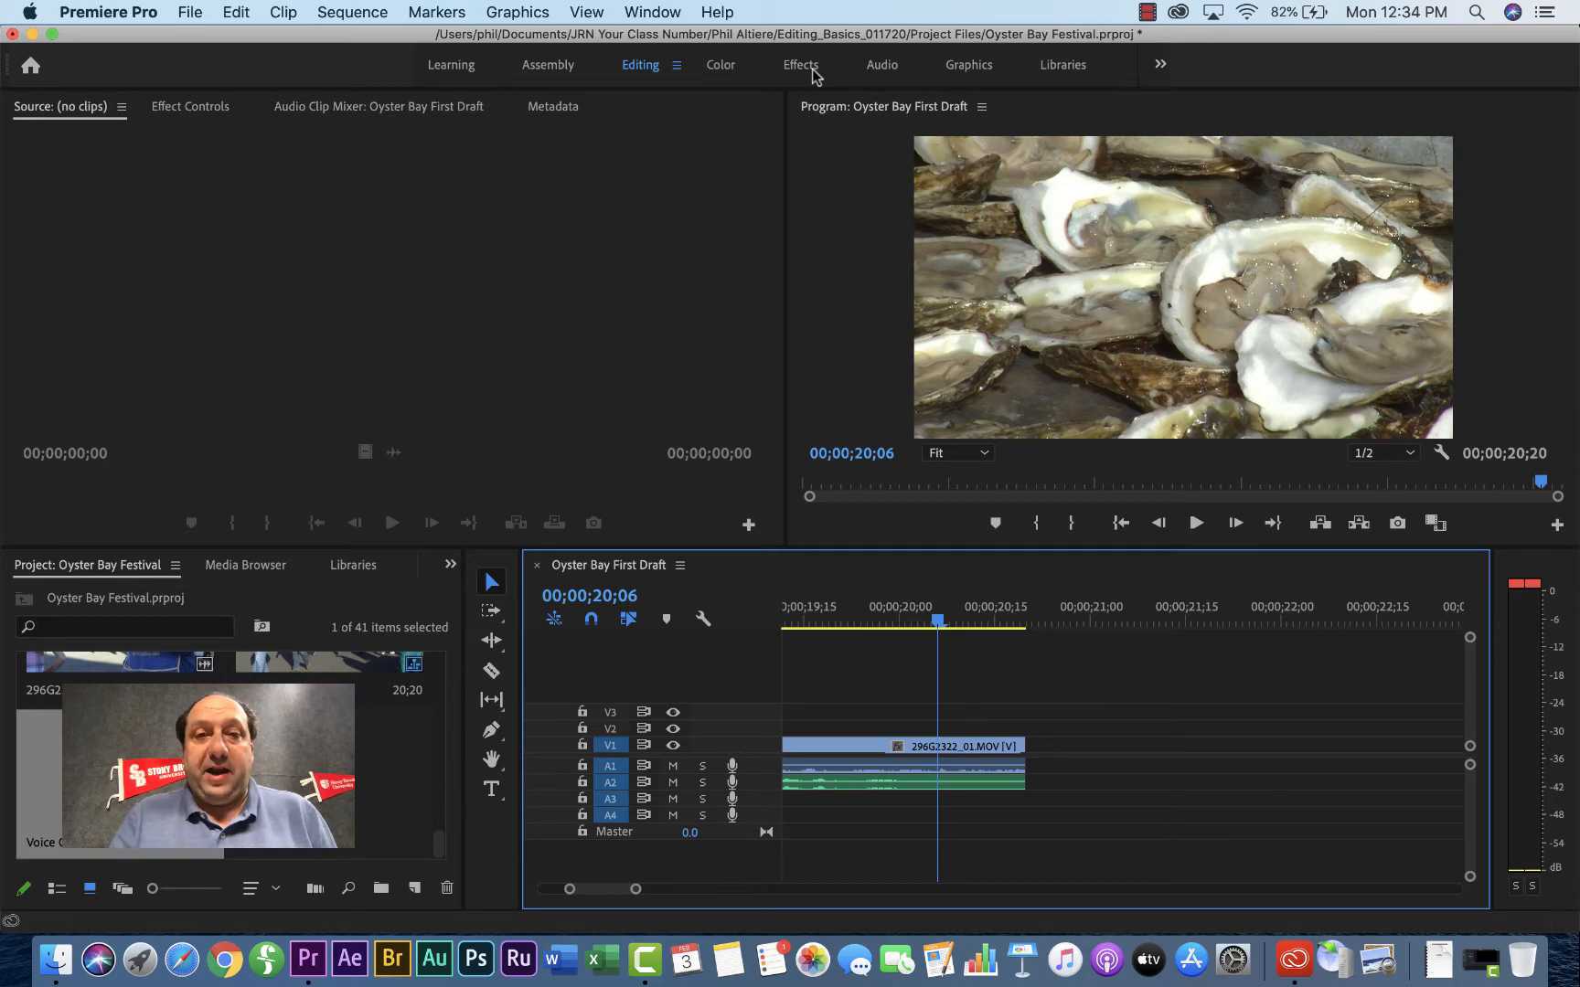
- Switch to the Audio workspace and play the sequence from 00;00;14;24 to check the levels of the audio tracks
click(882, 64)
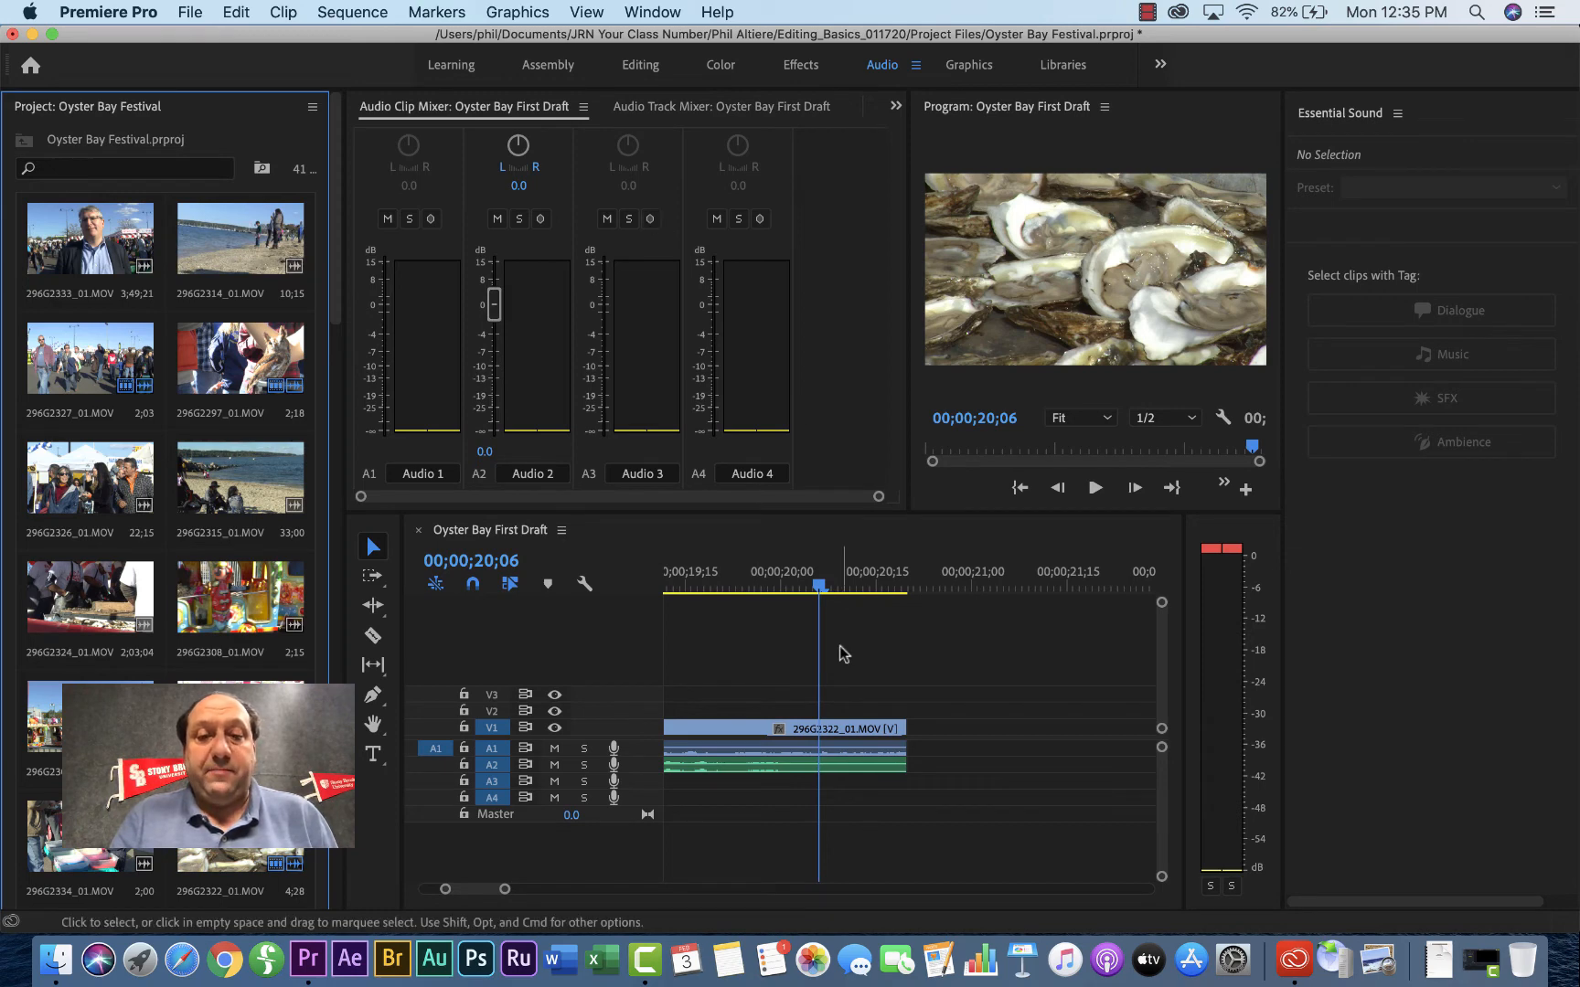
drag(818, 590, 646, 600)
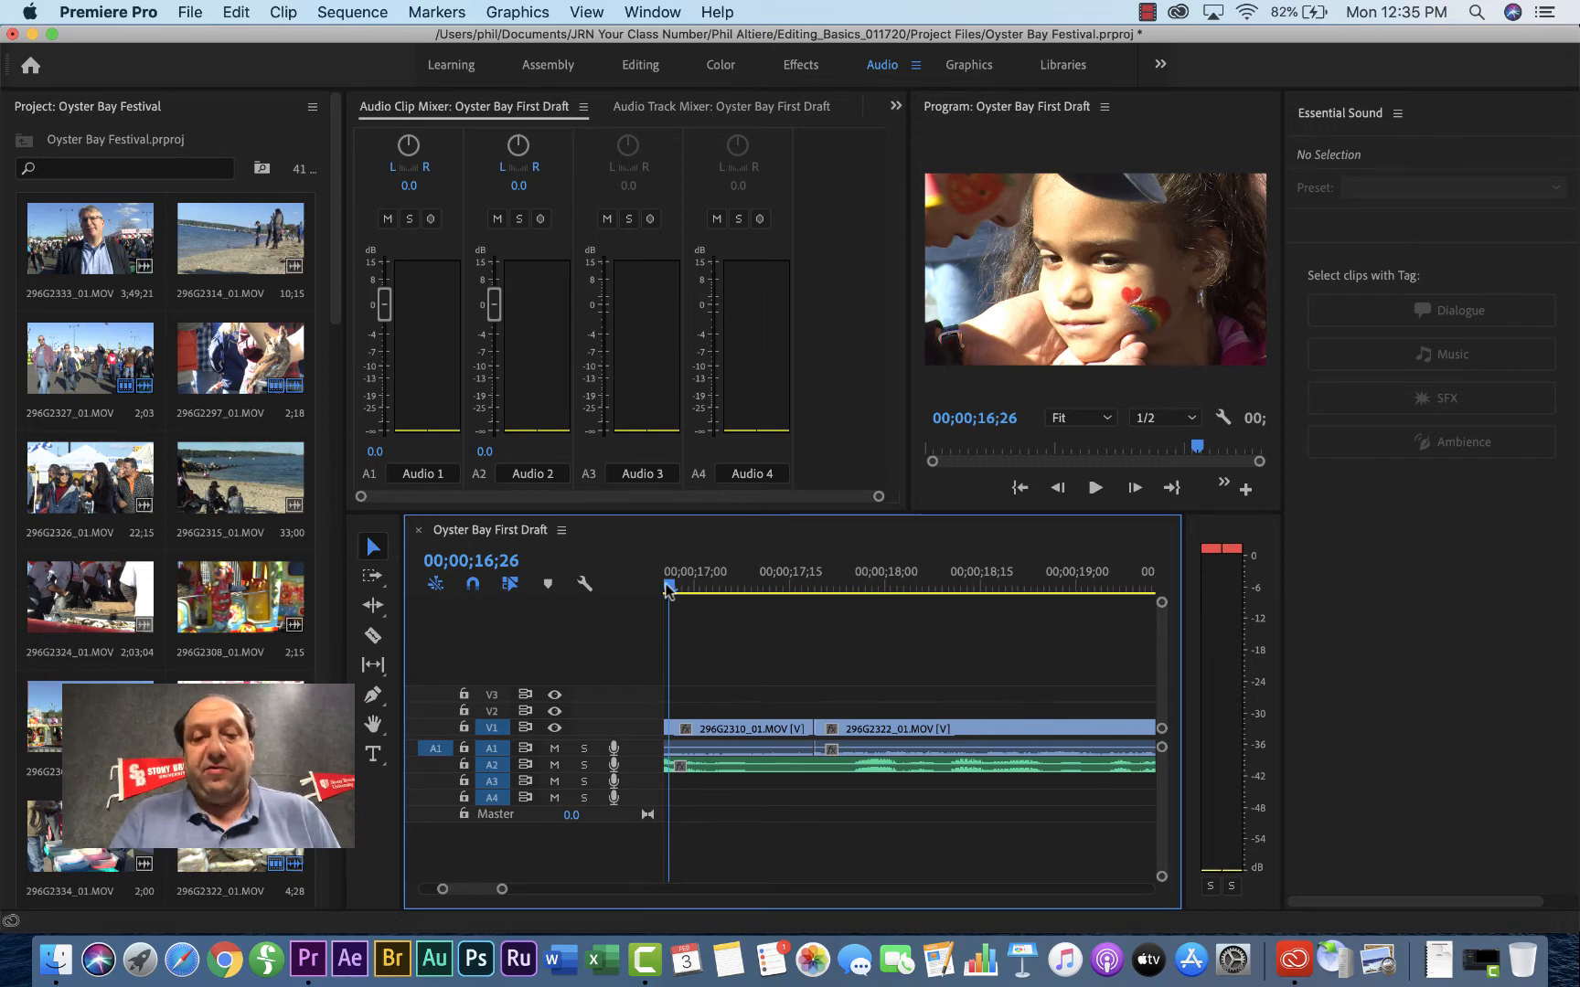
drag(669, 592, 601, 589)
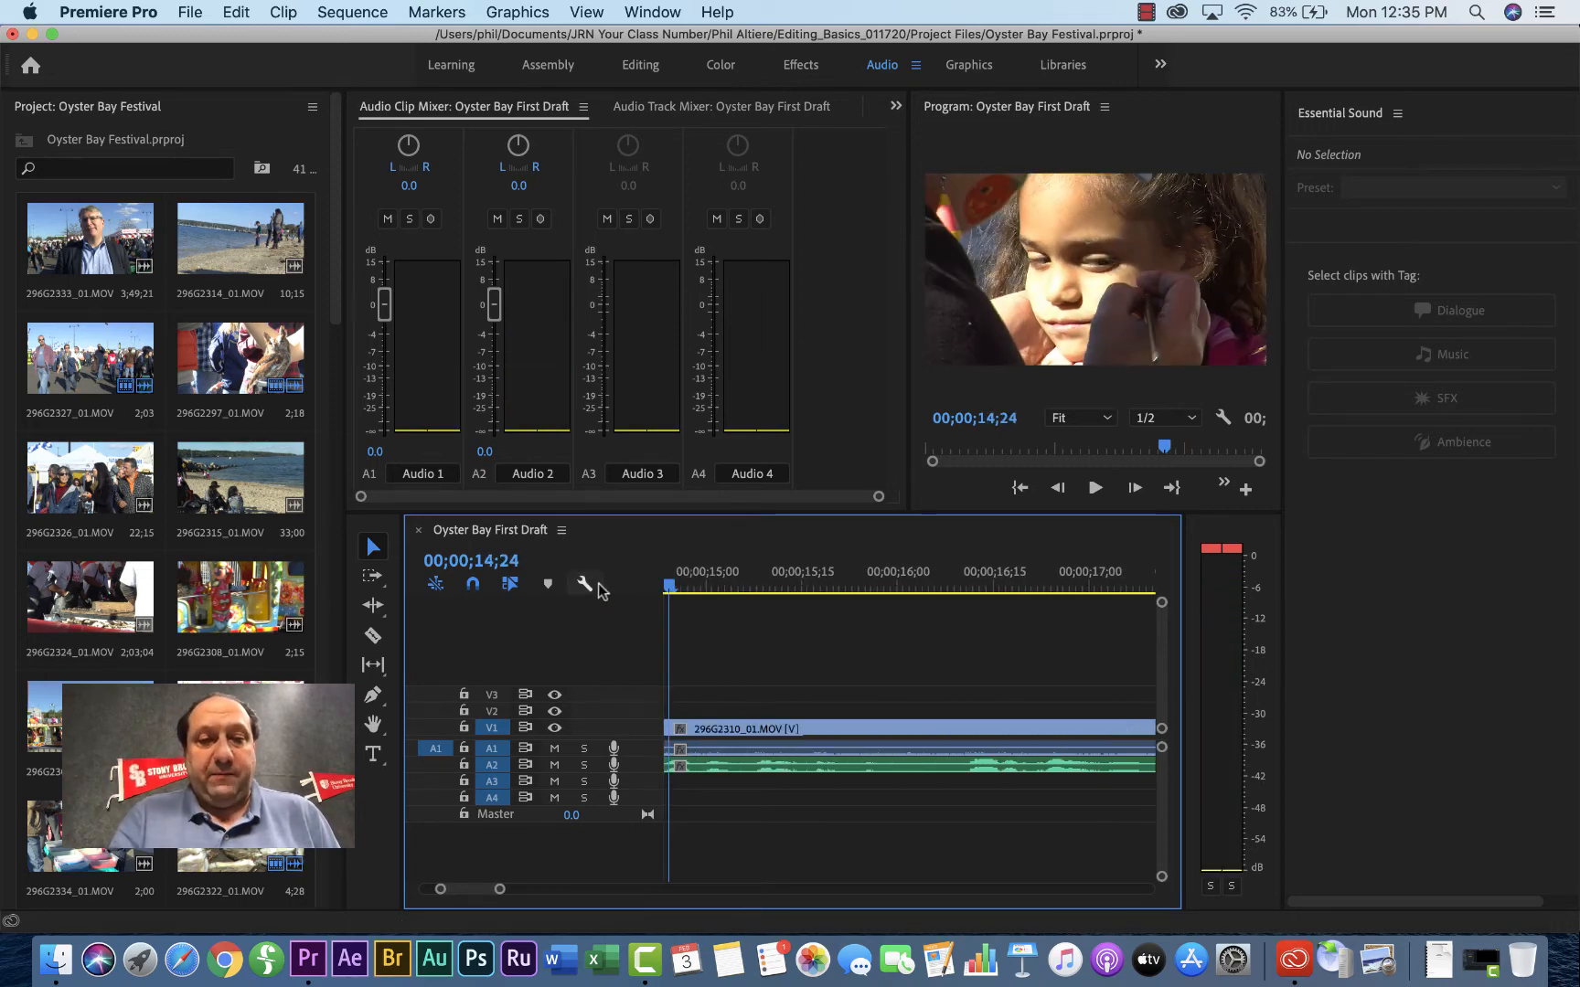
key(space)
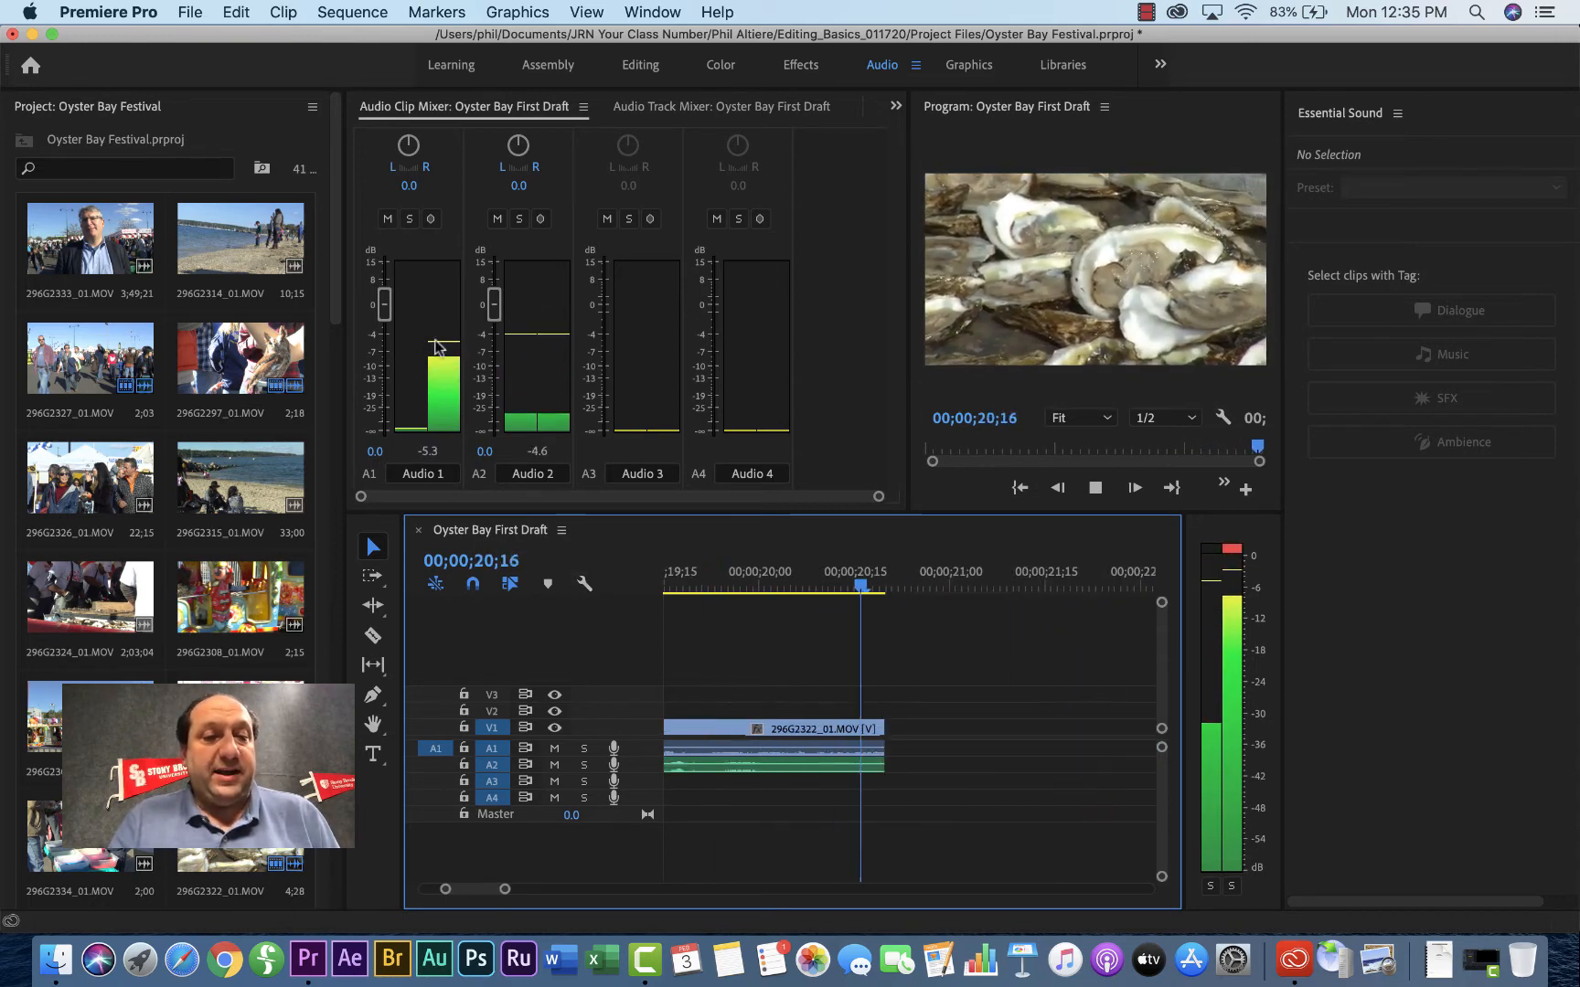
- Replay the end of the last clip to compare the track levels and return the playhead to 00;00;19;20
click(689, 579)
key(space)
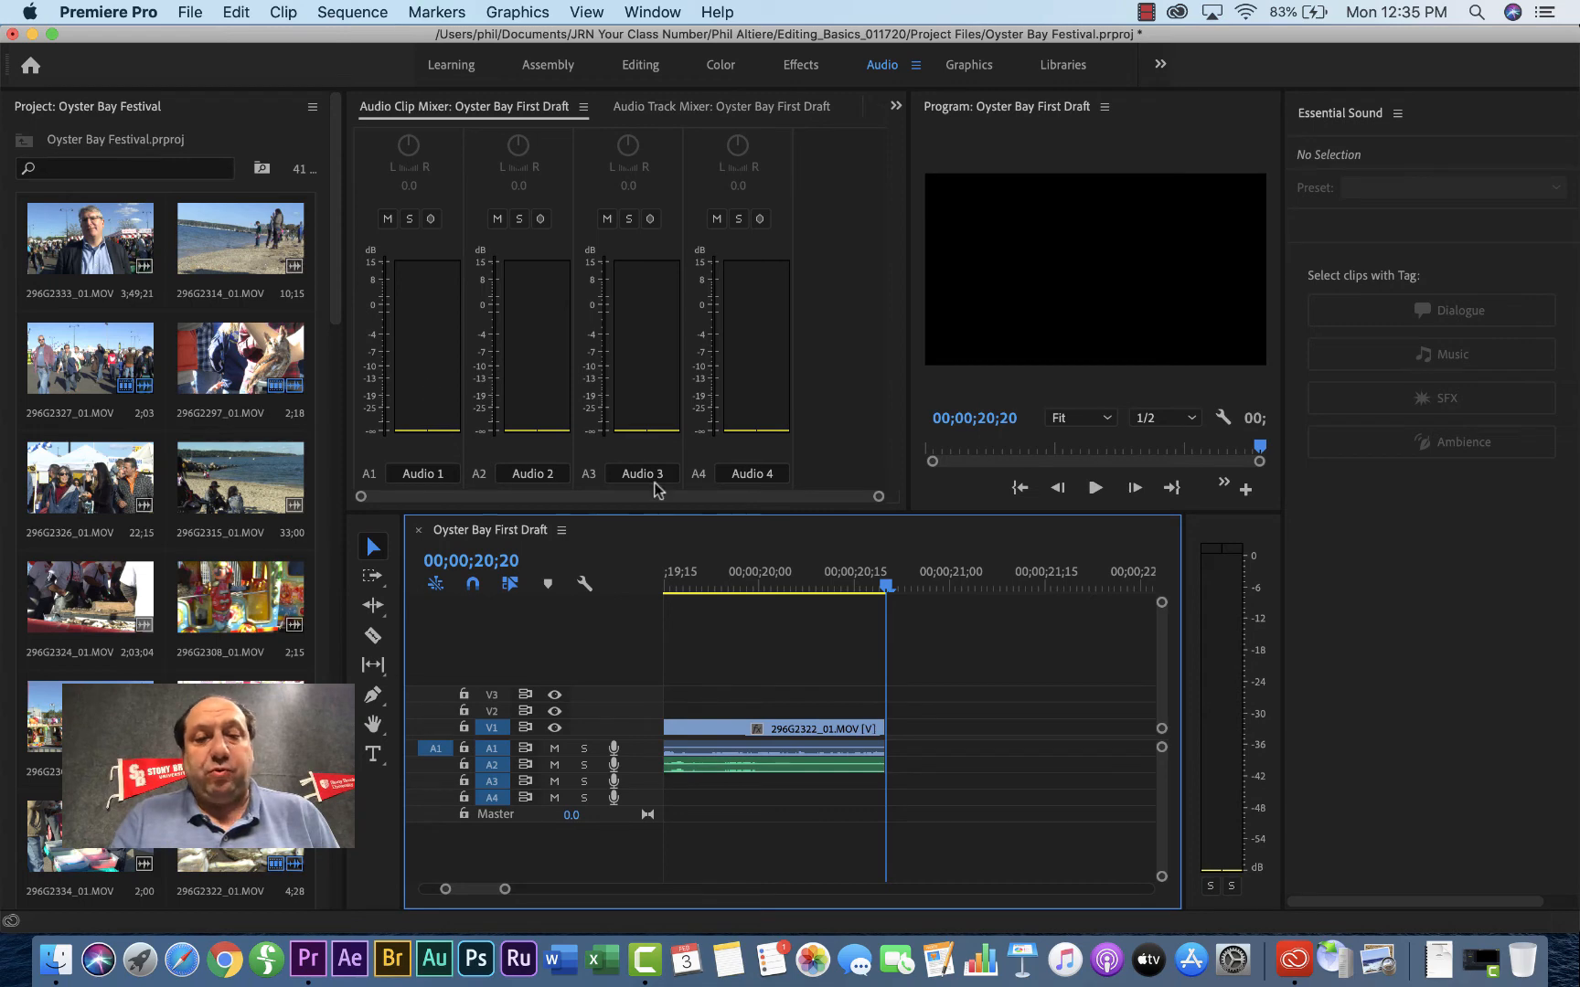
drag(885, 590, 696, 585)
- Tag the sequence's first clip, 296G2327_01.MOV, as Ambience and set its clip volume level to -19.6 dB
scroll(811, 695, up, 5)
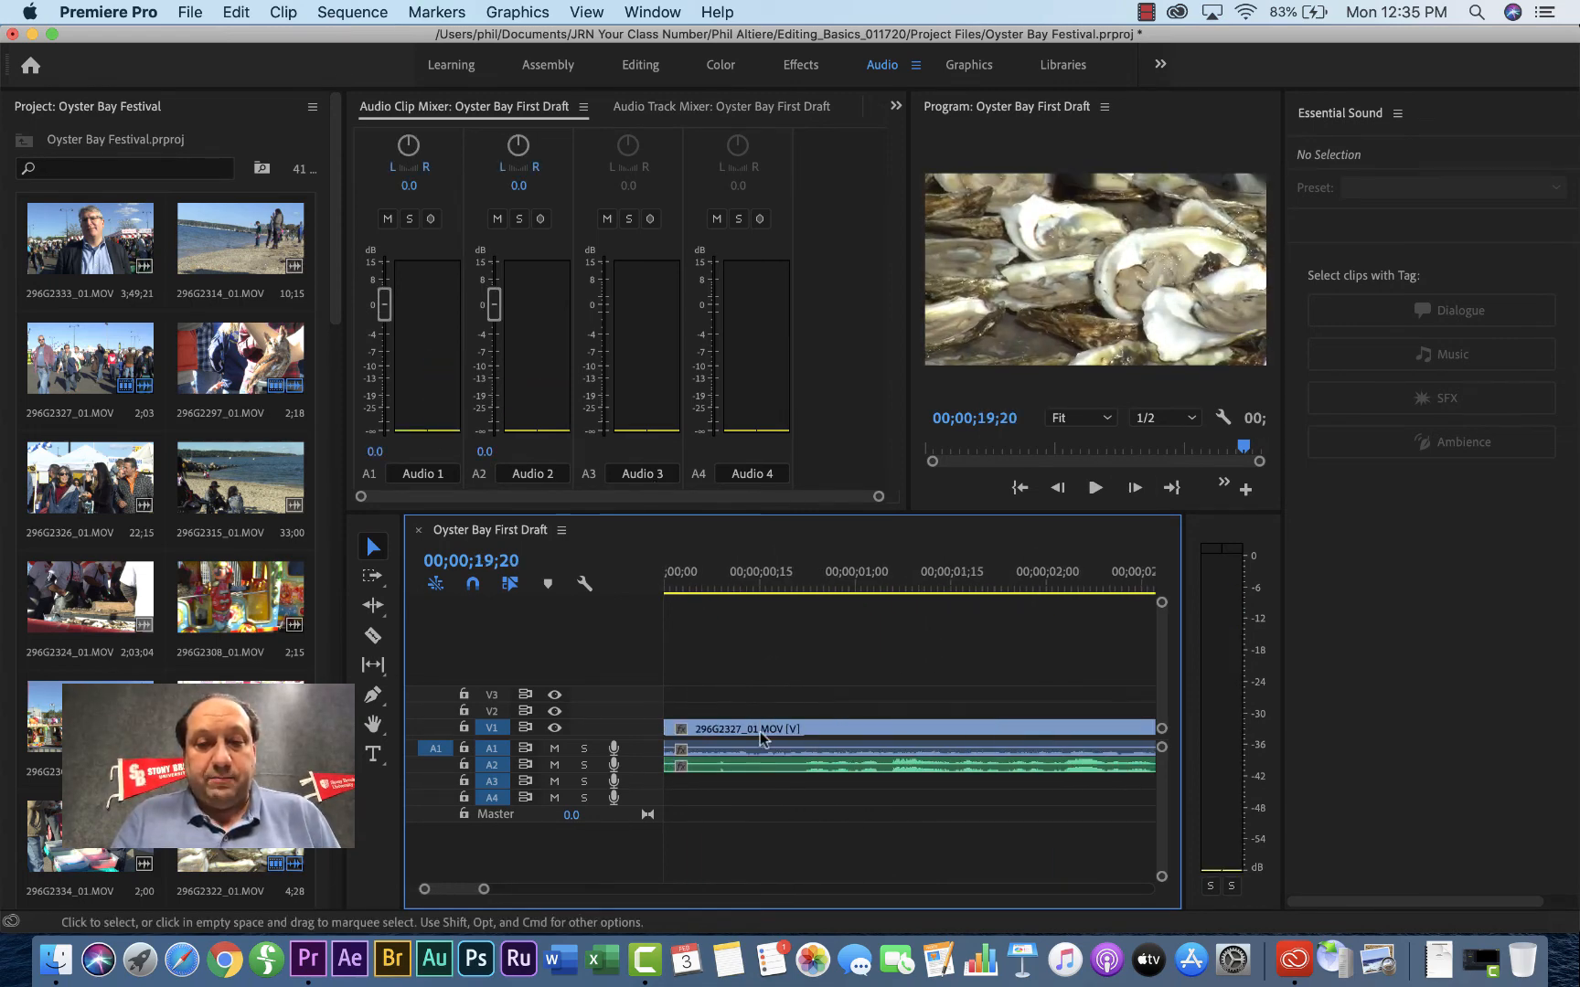
click(790, 737)
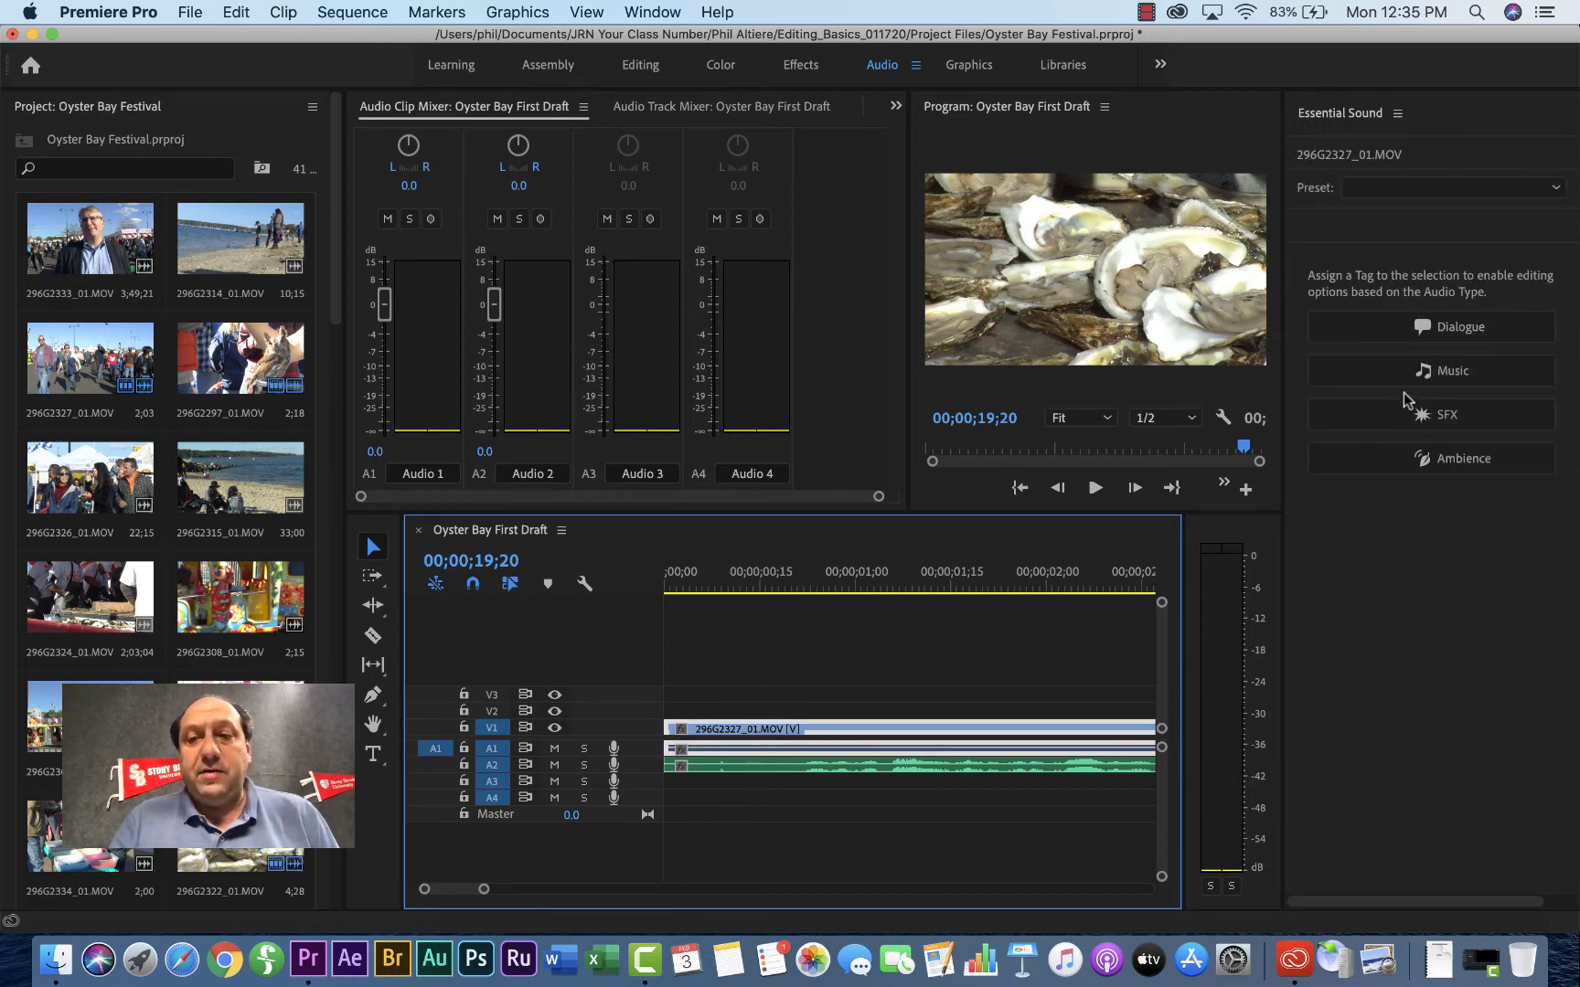
click(1415, 462)
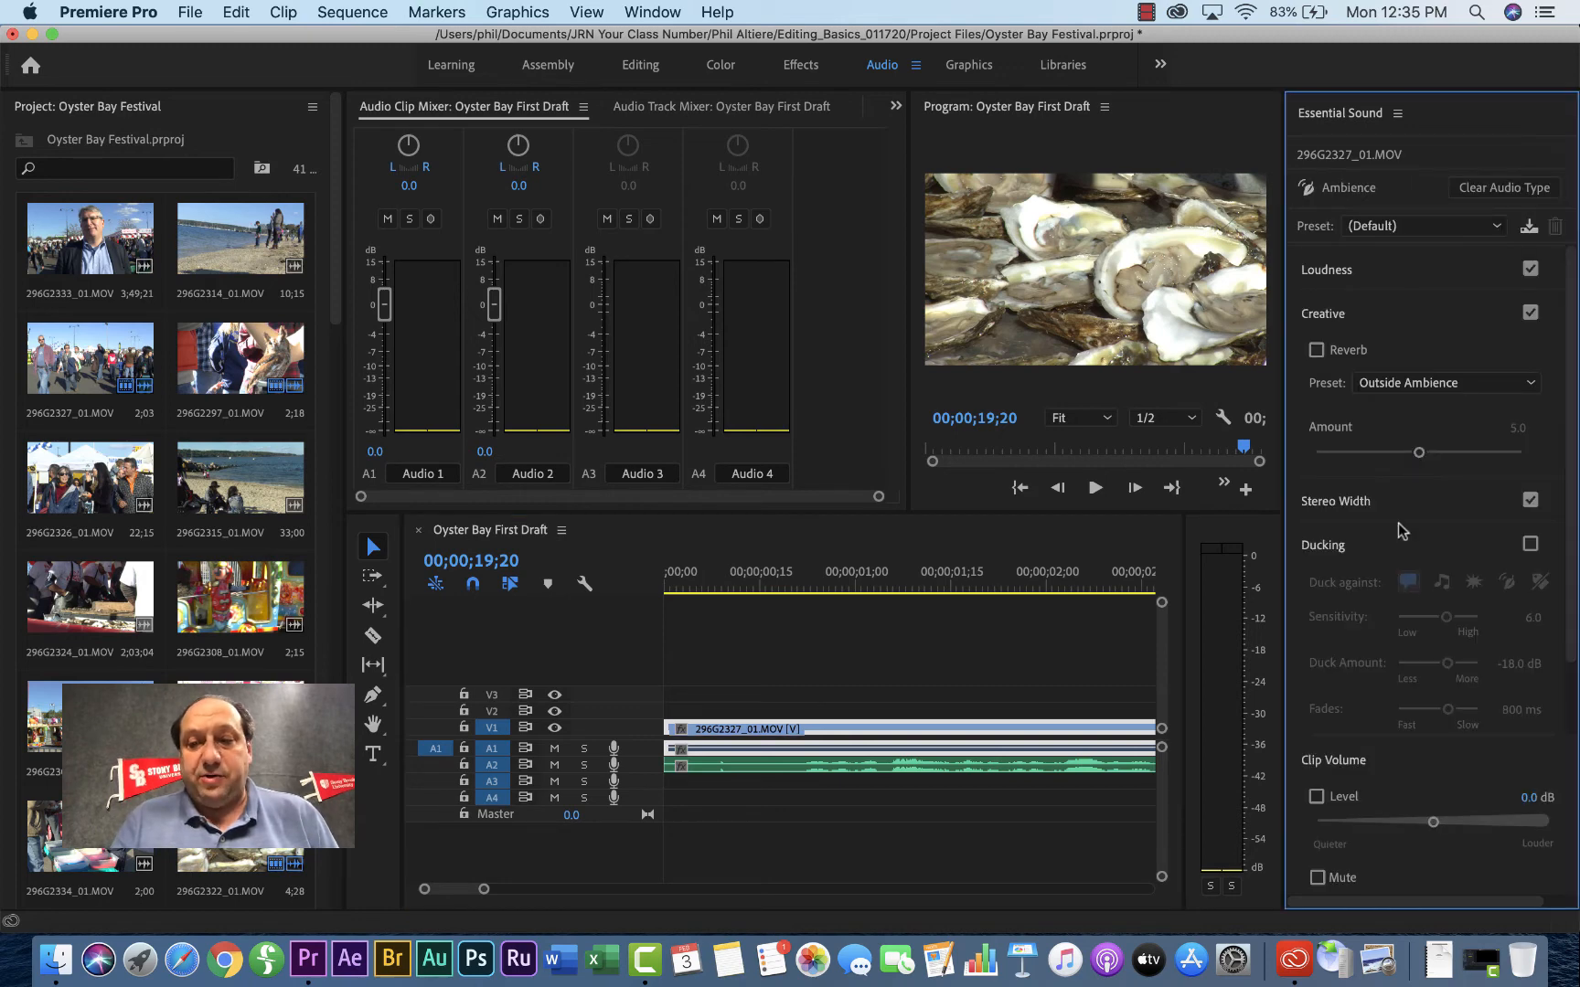
click(1314, 798)
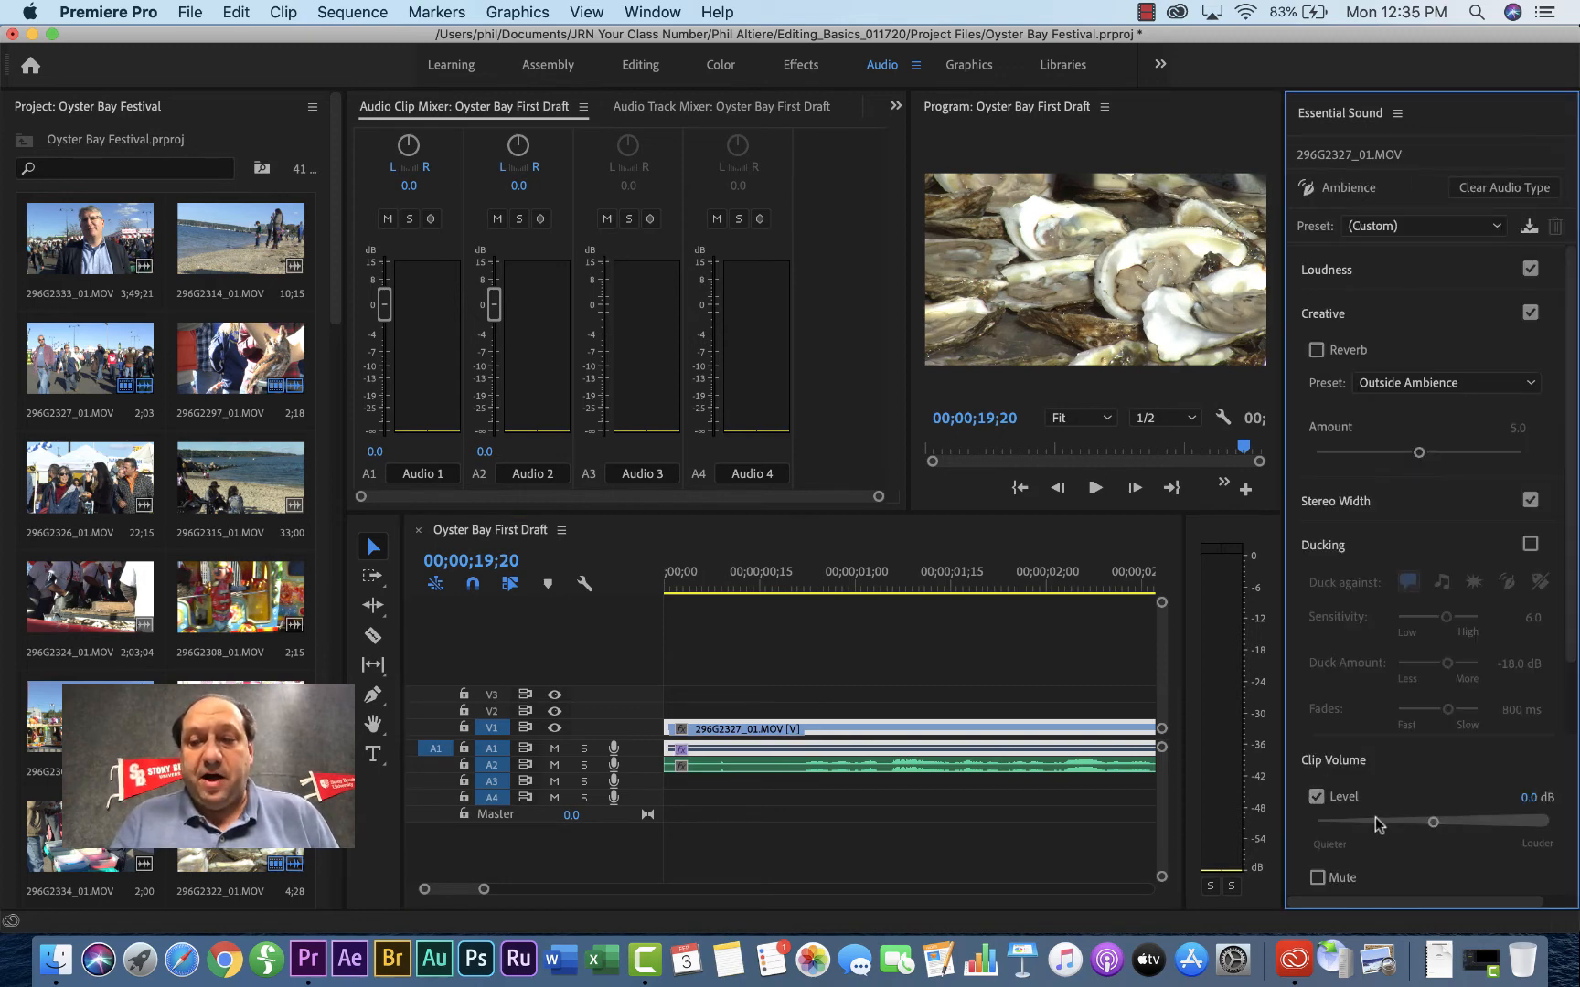
drag(1432, 822, 1371, 826)
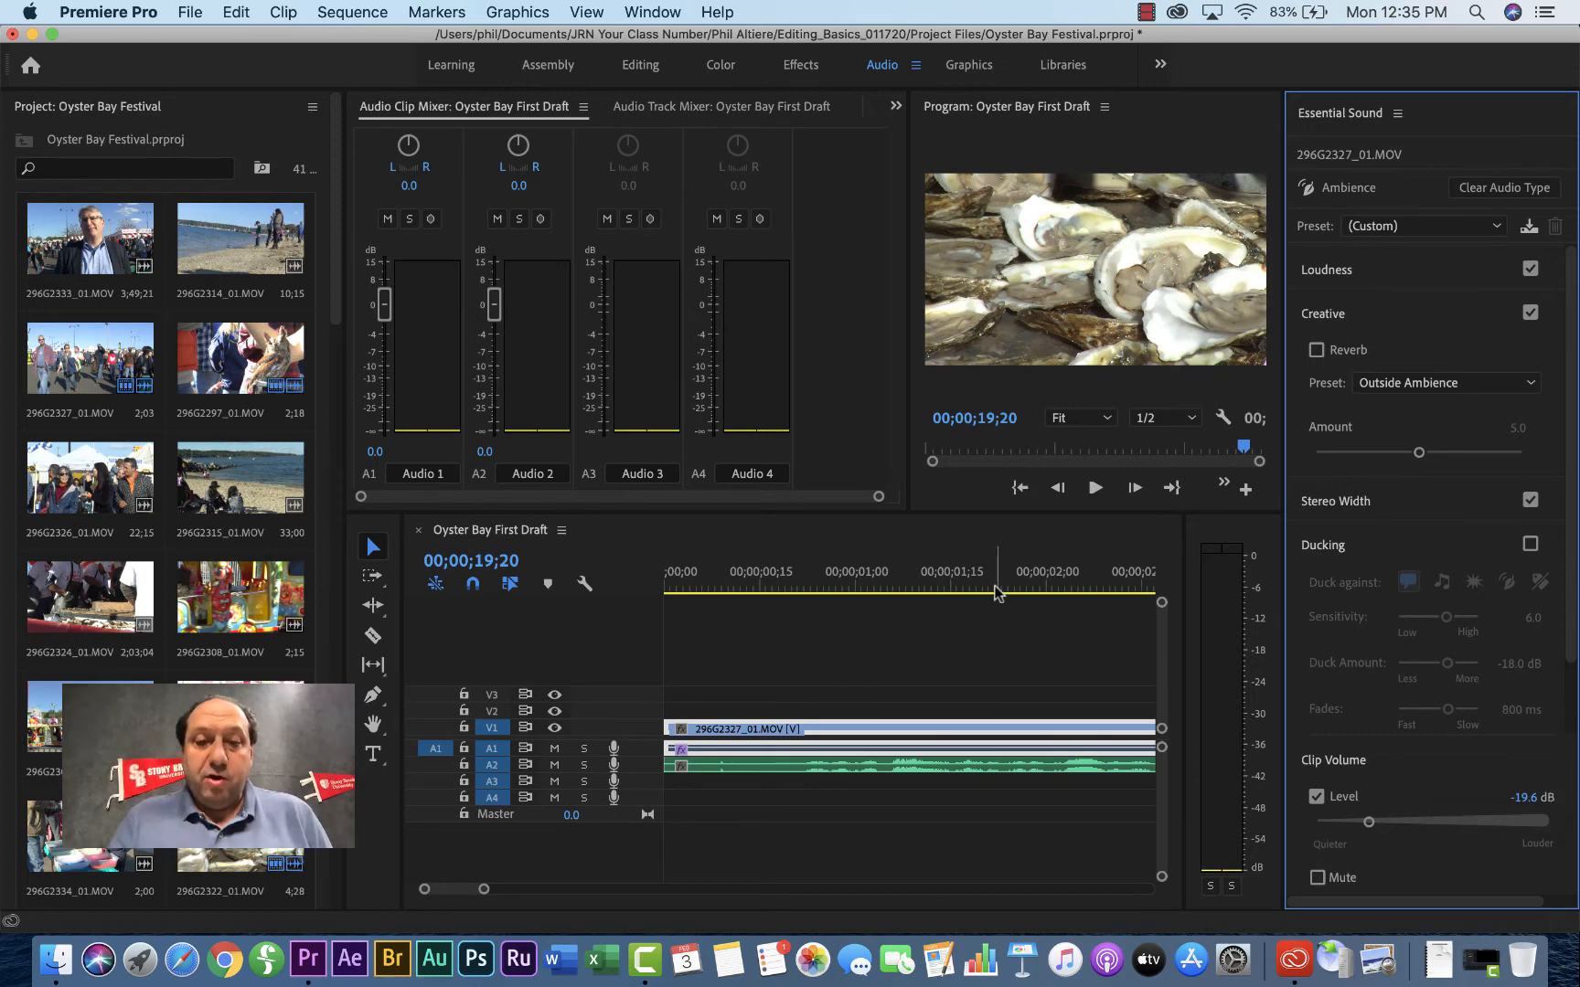
- Play the first clip from near its start to check its ambient sound against the voice-over
click(772, 587)
key(space)
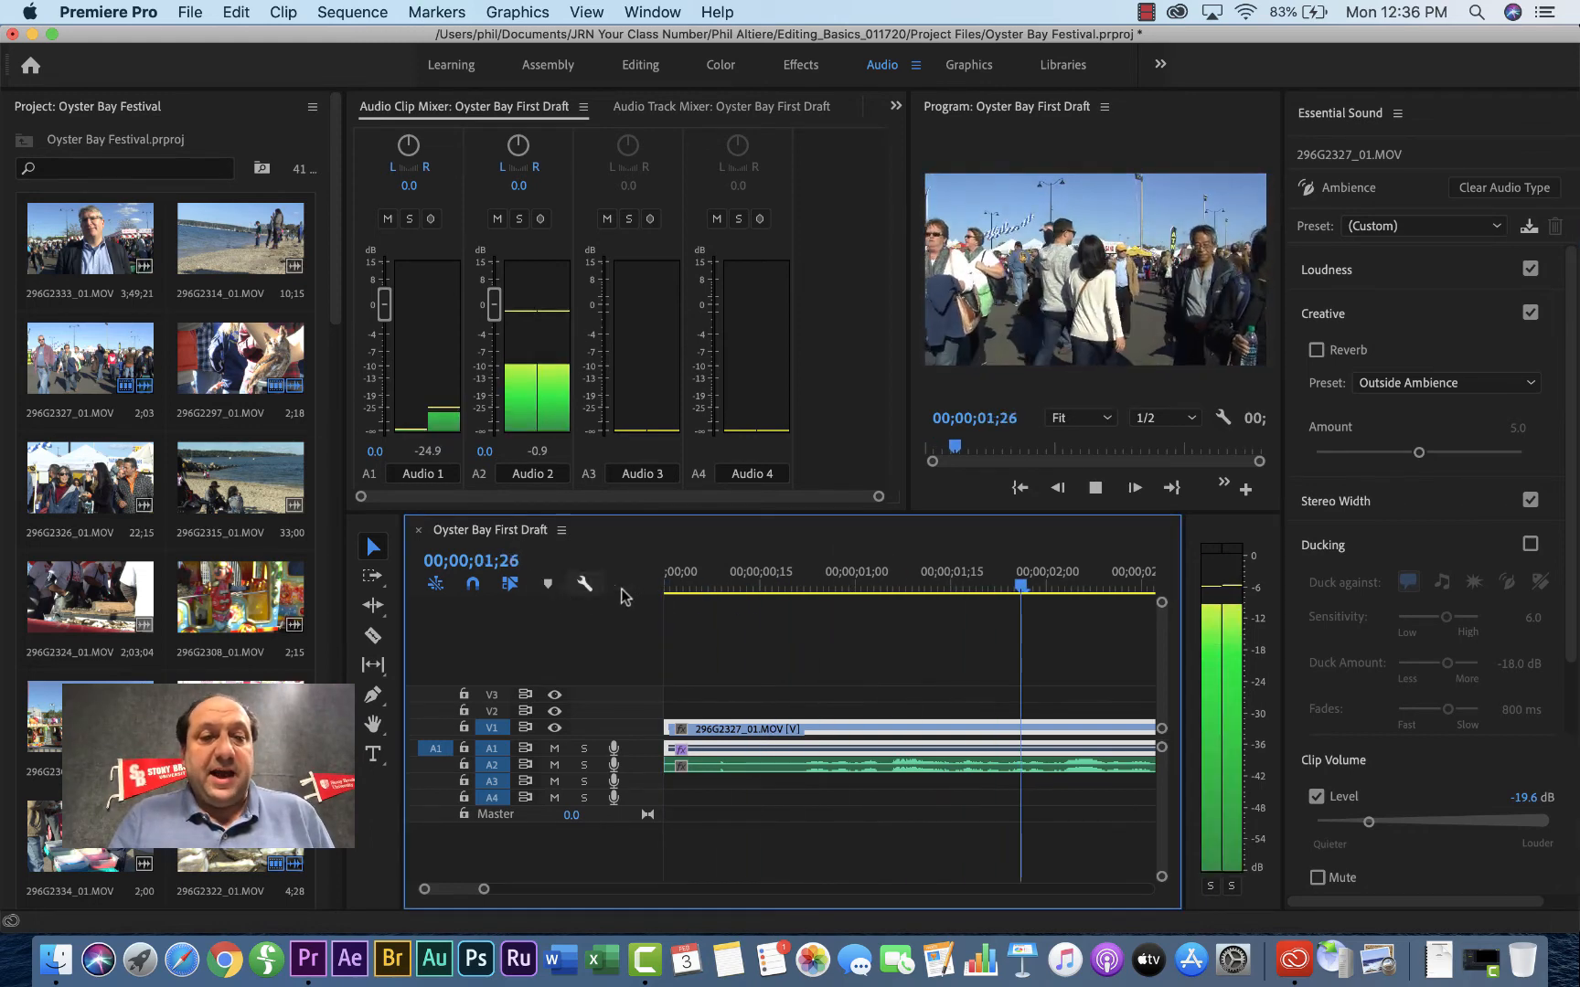
key(space)
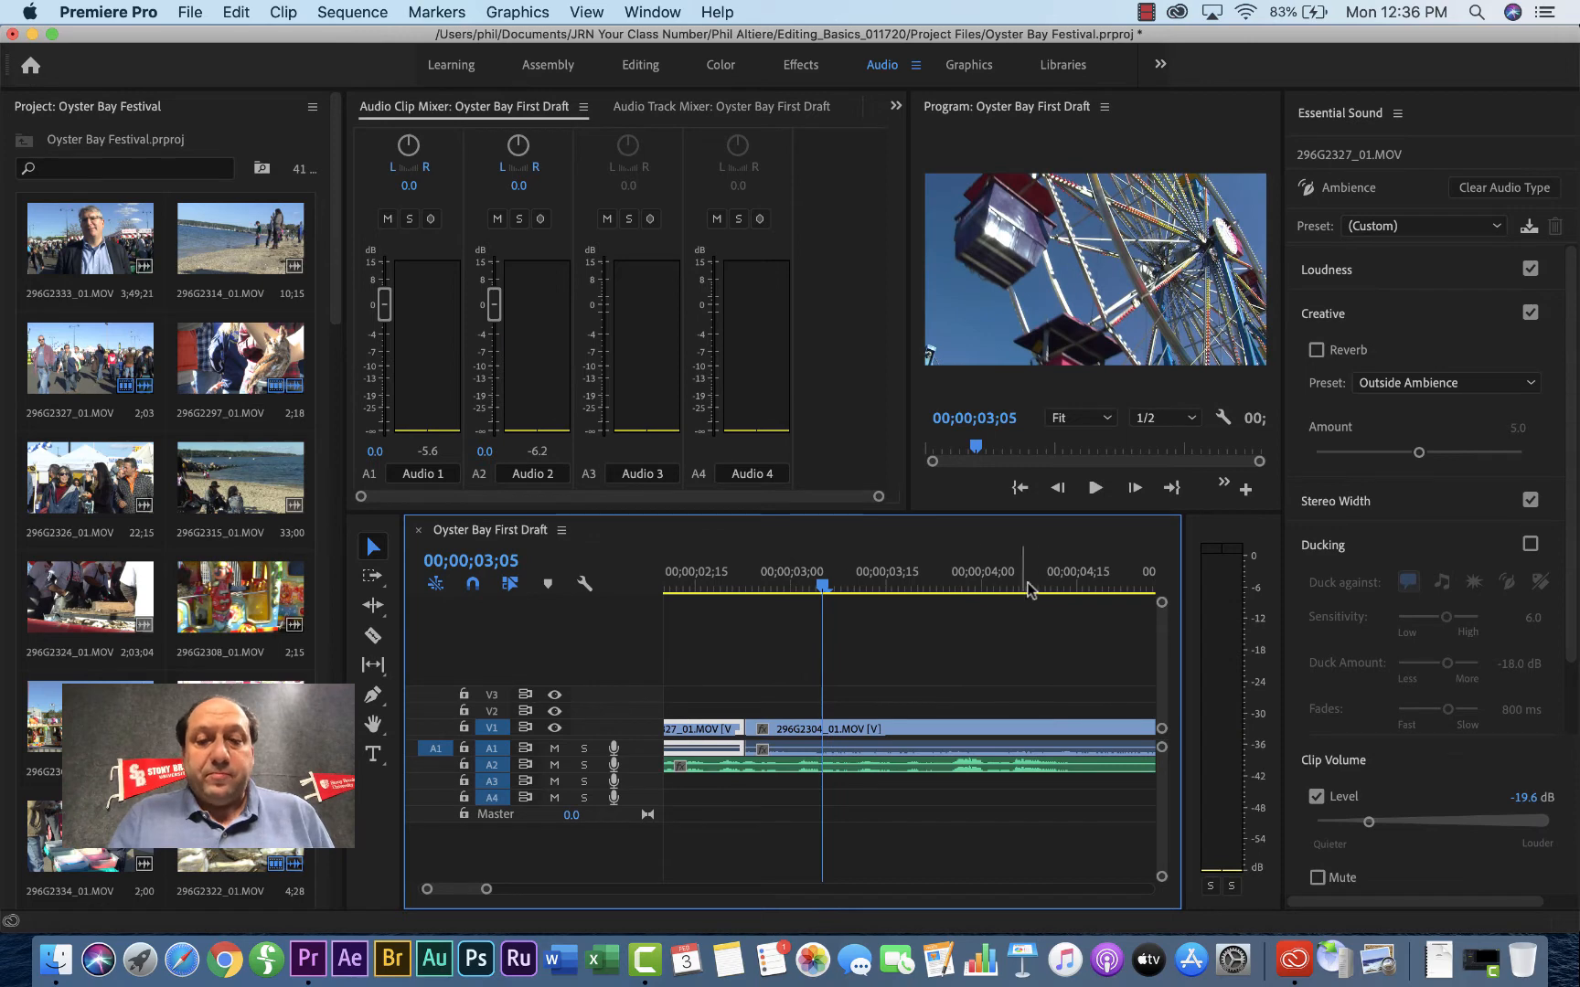
- Tag the first 296G2304_01.MOV clip as Ambience with a clip volume level of -19.1 dB and play it from 00;00;03;05
click(858, 727)
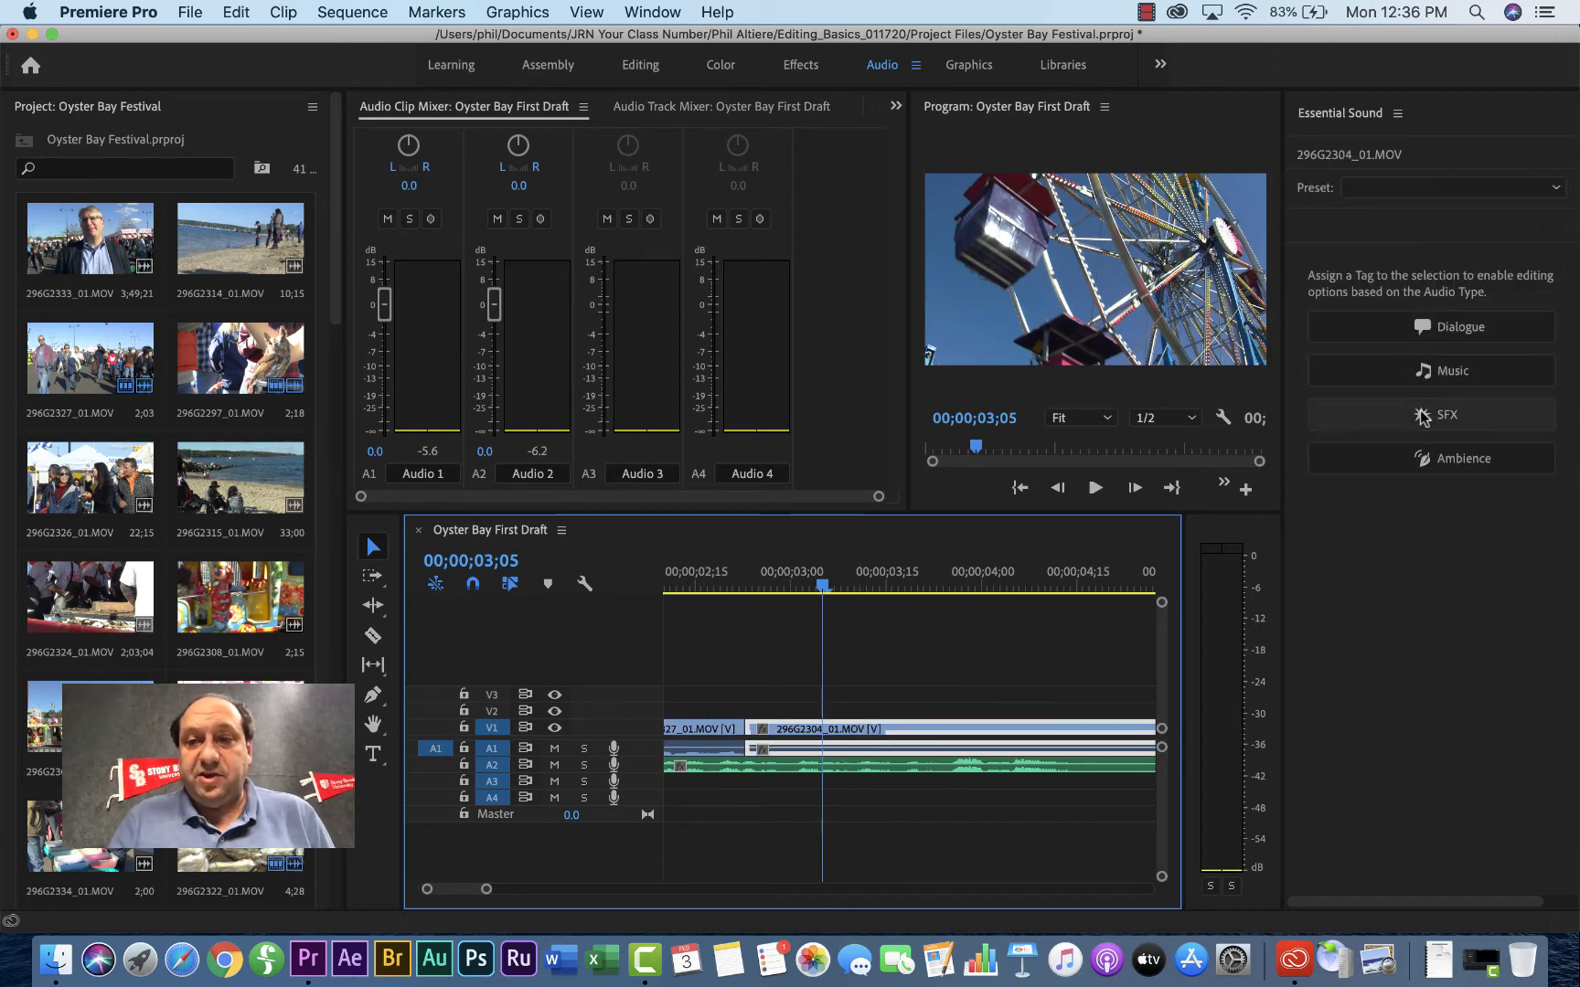
click(1422, 462)
click(1316, 796)
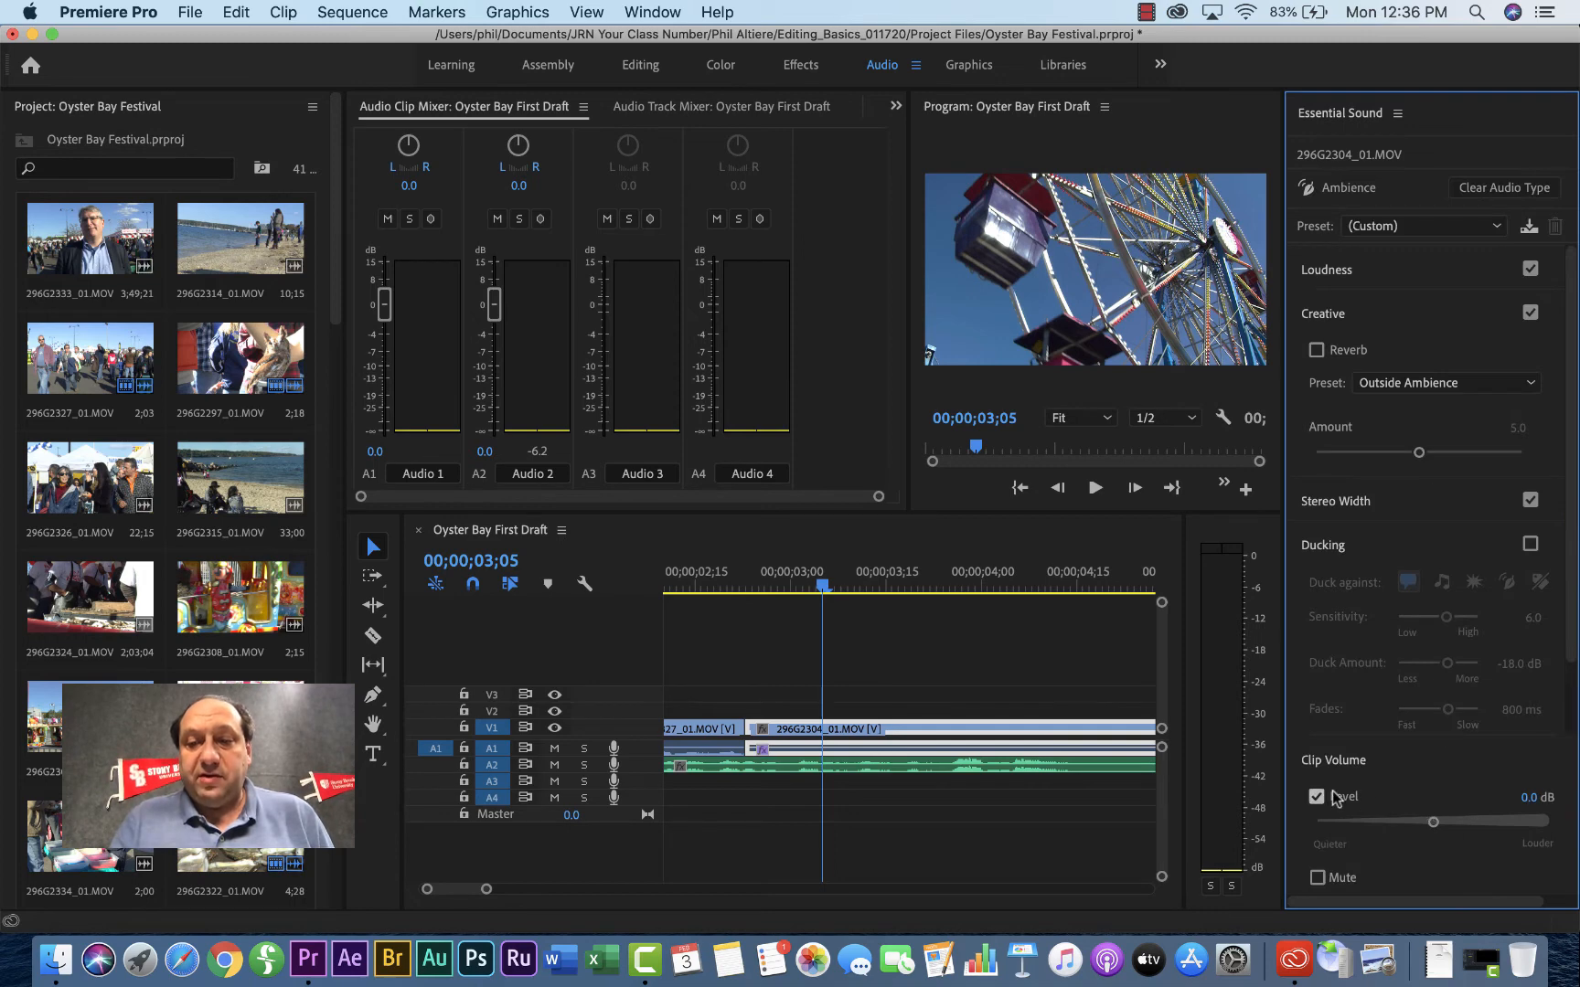
drag(1432, 823, 1371, 828)
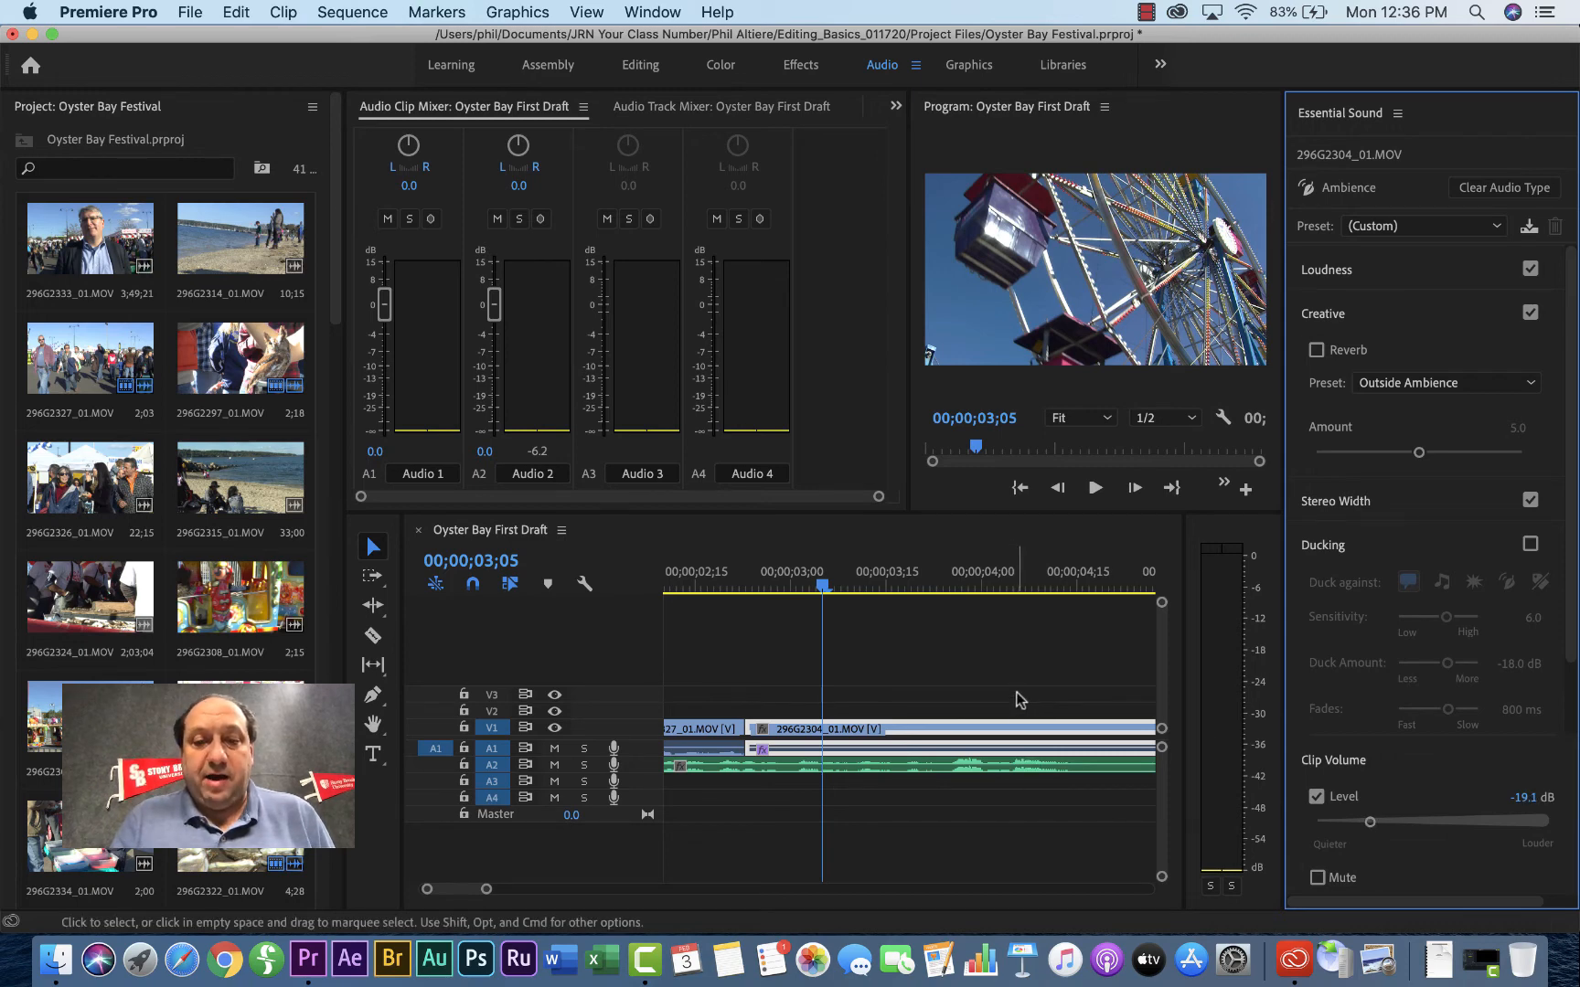
key(space)
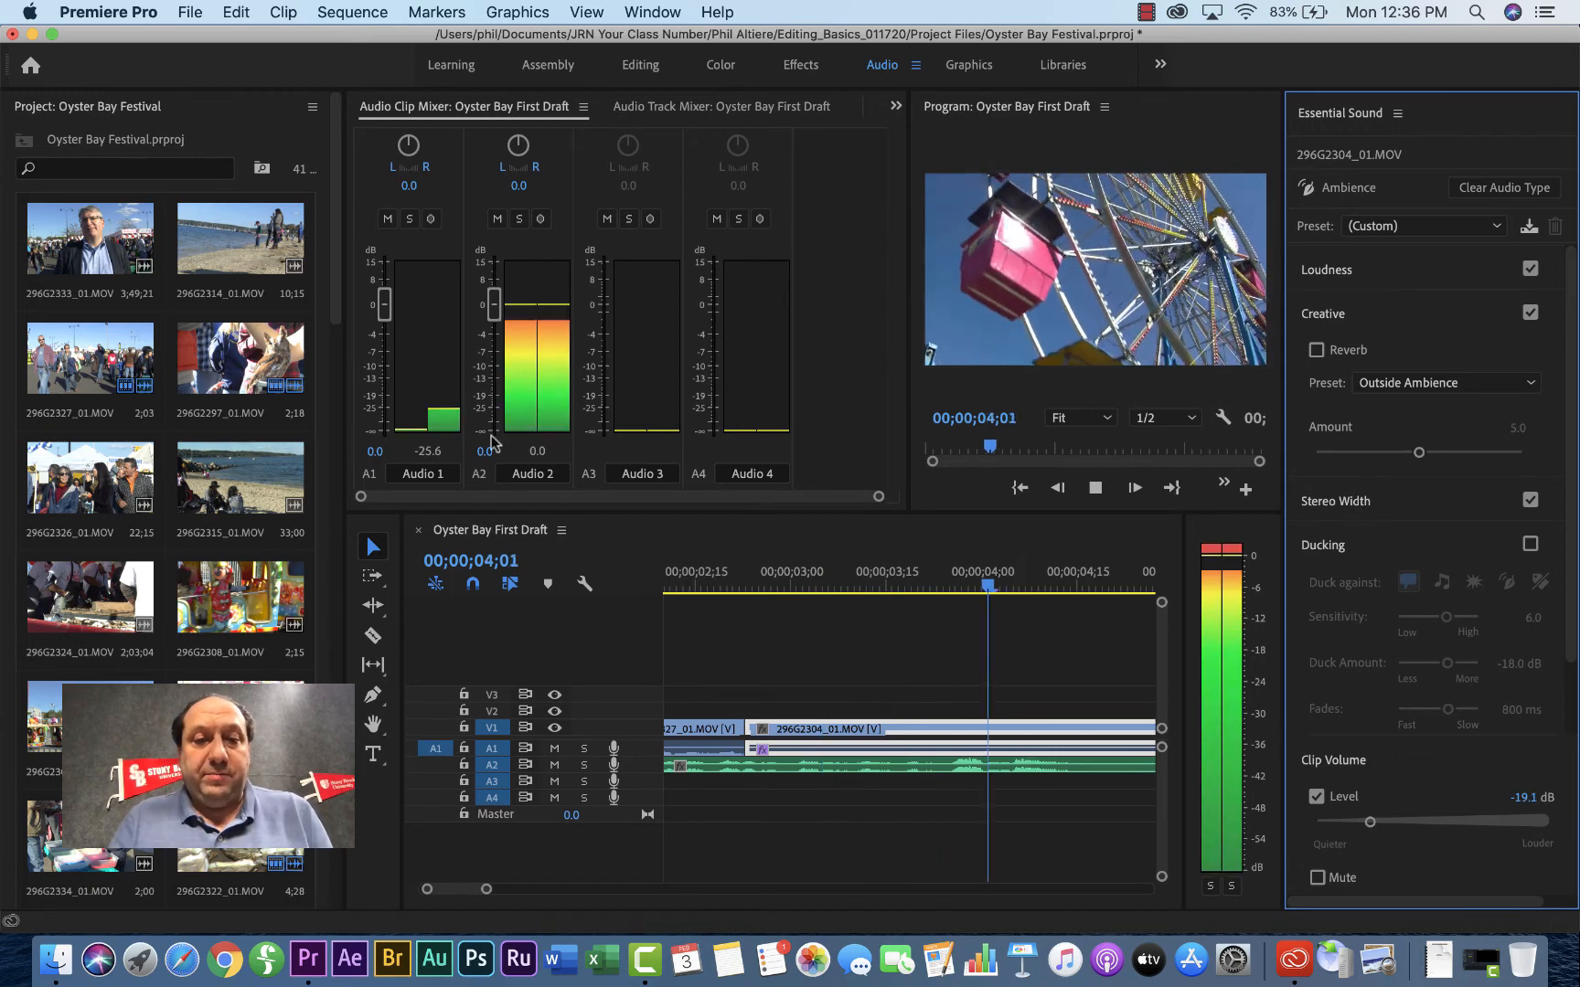
- Tag the second 296G2304_01.MOV clip as Ambience and set its clip volume level to -19.1 dB
click(969, 729)
click(1448, 460)
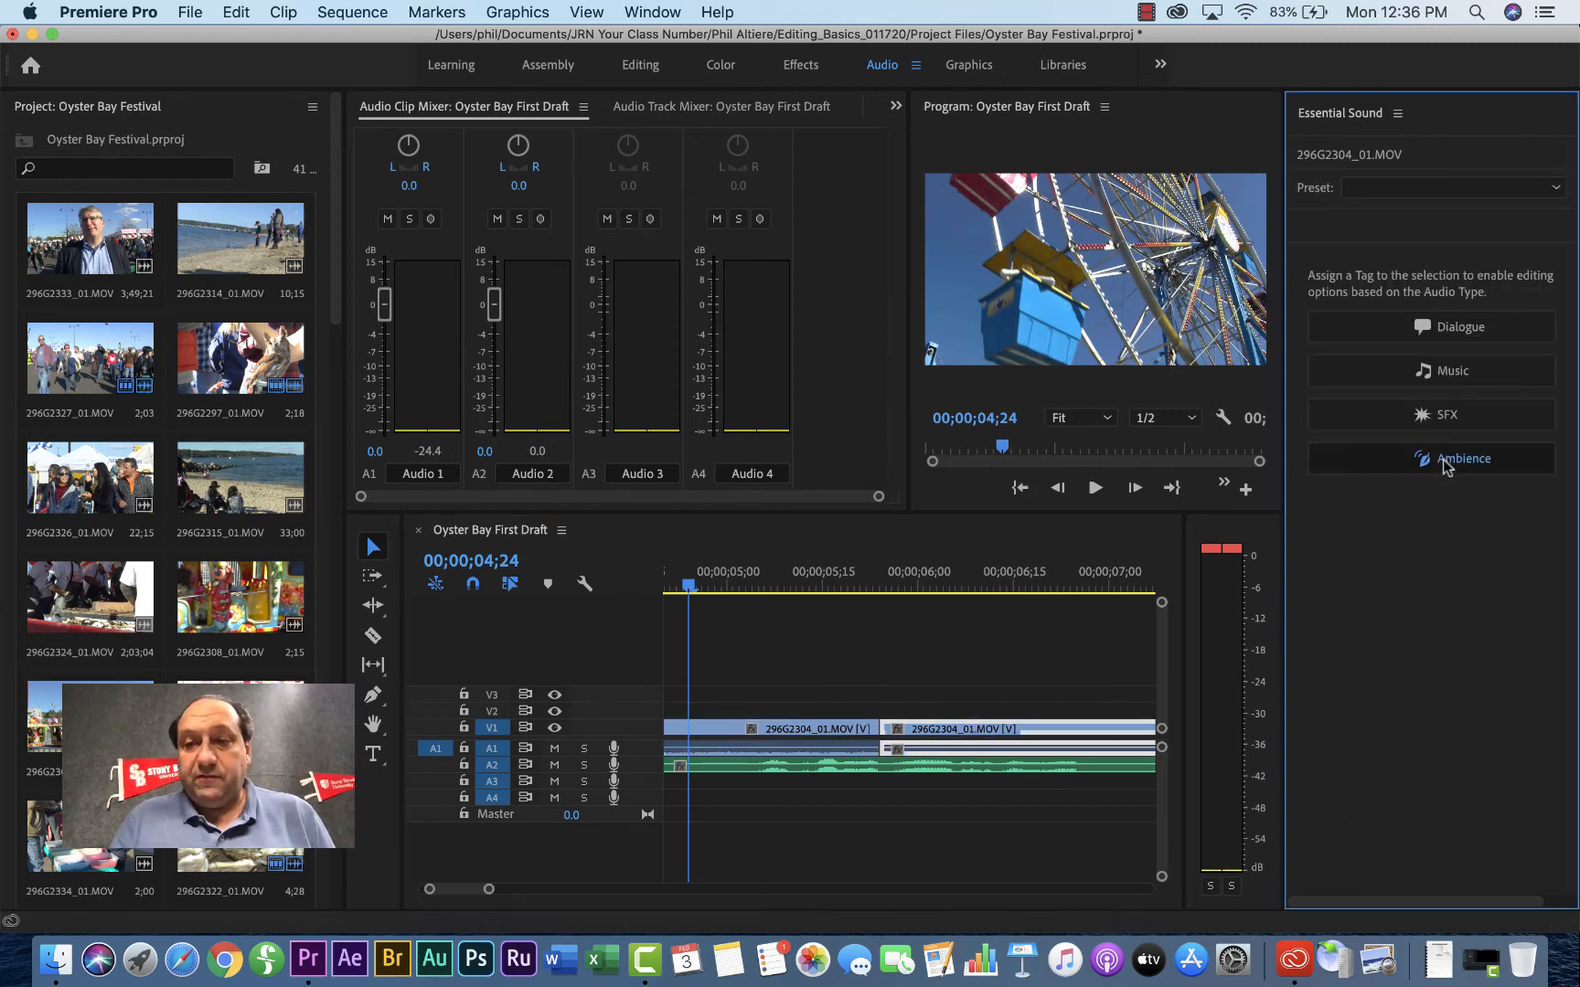
drag(1433, 822, 1382, 822)
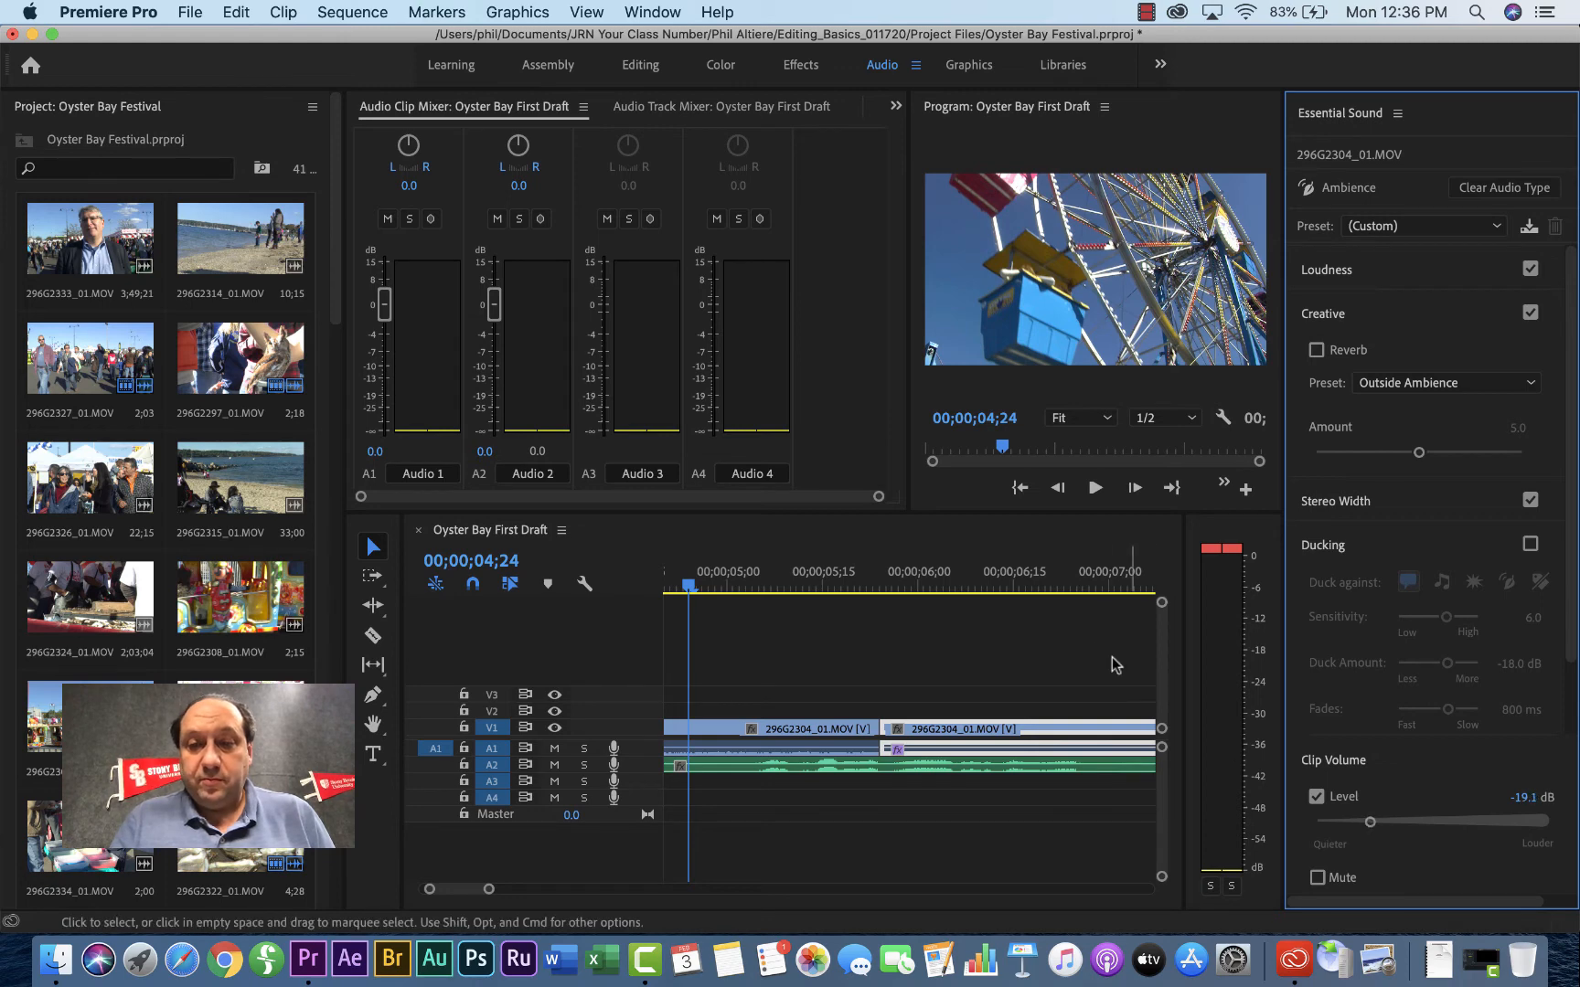
- Play the second 296G2304_01.MOV clip to check its level against the voice-over
click(983, 590)
key(space)
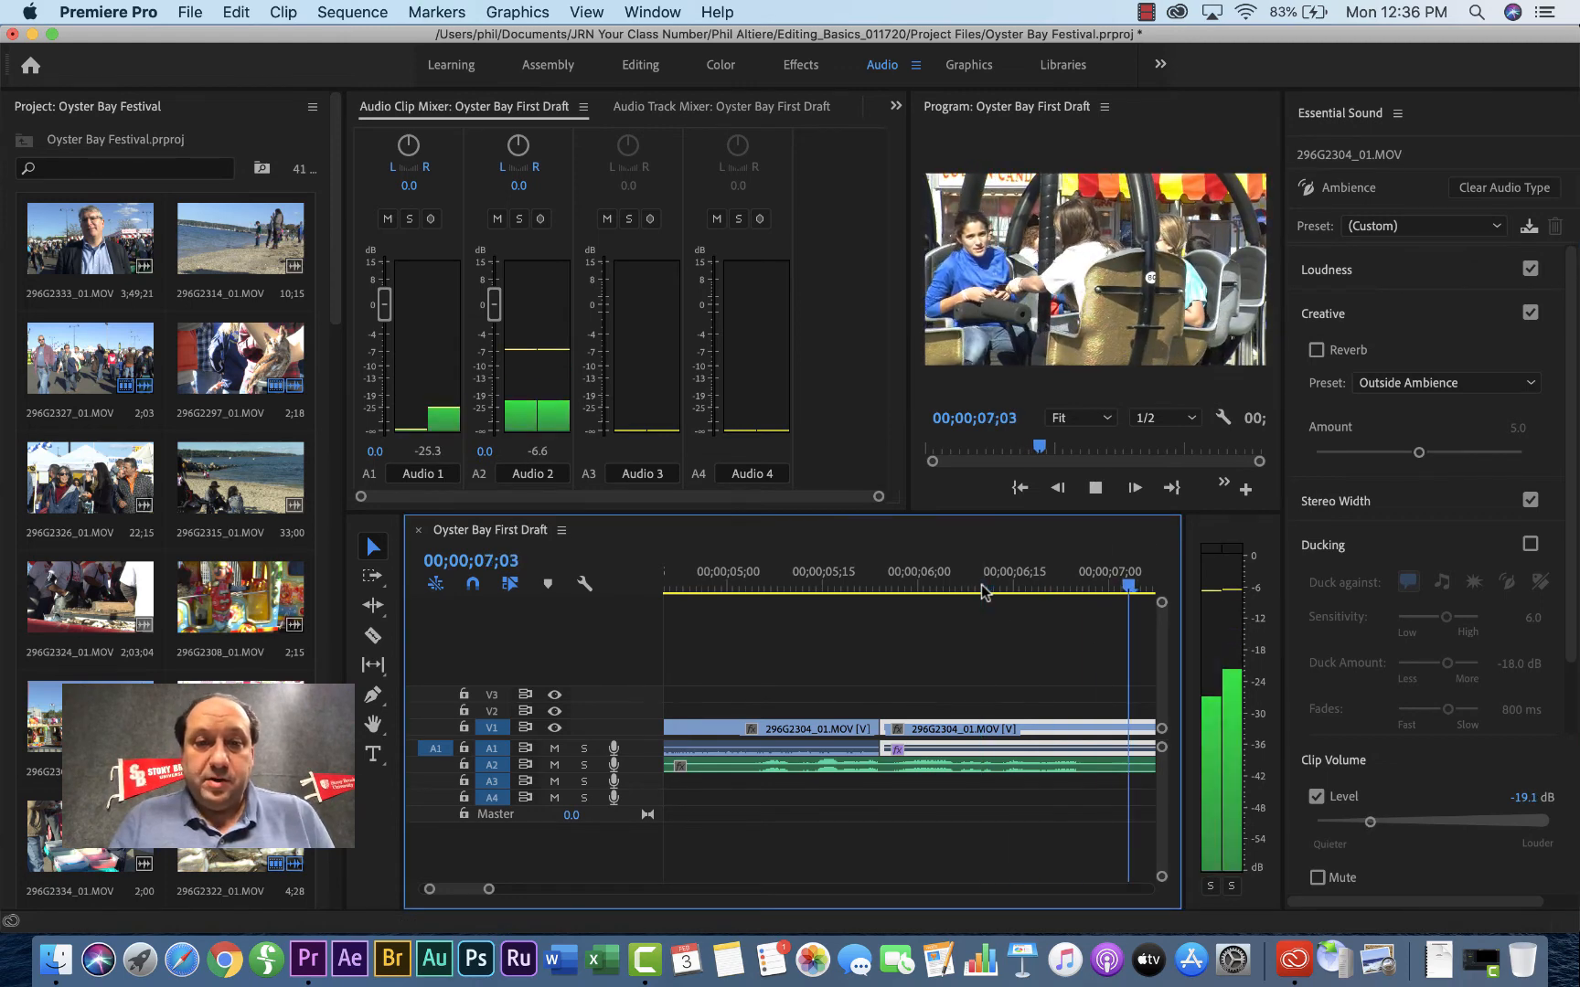
key(space)
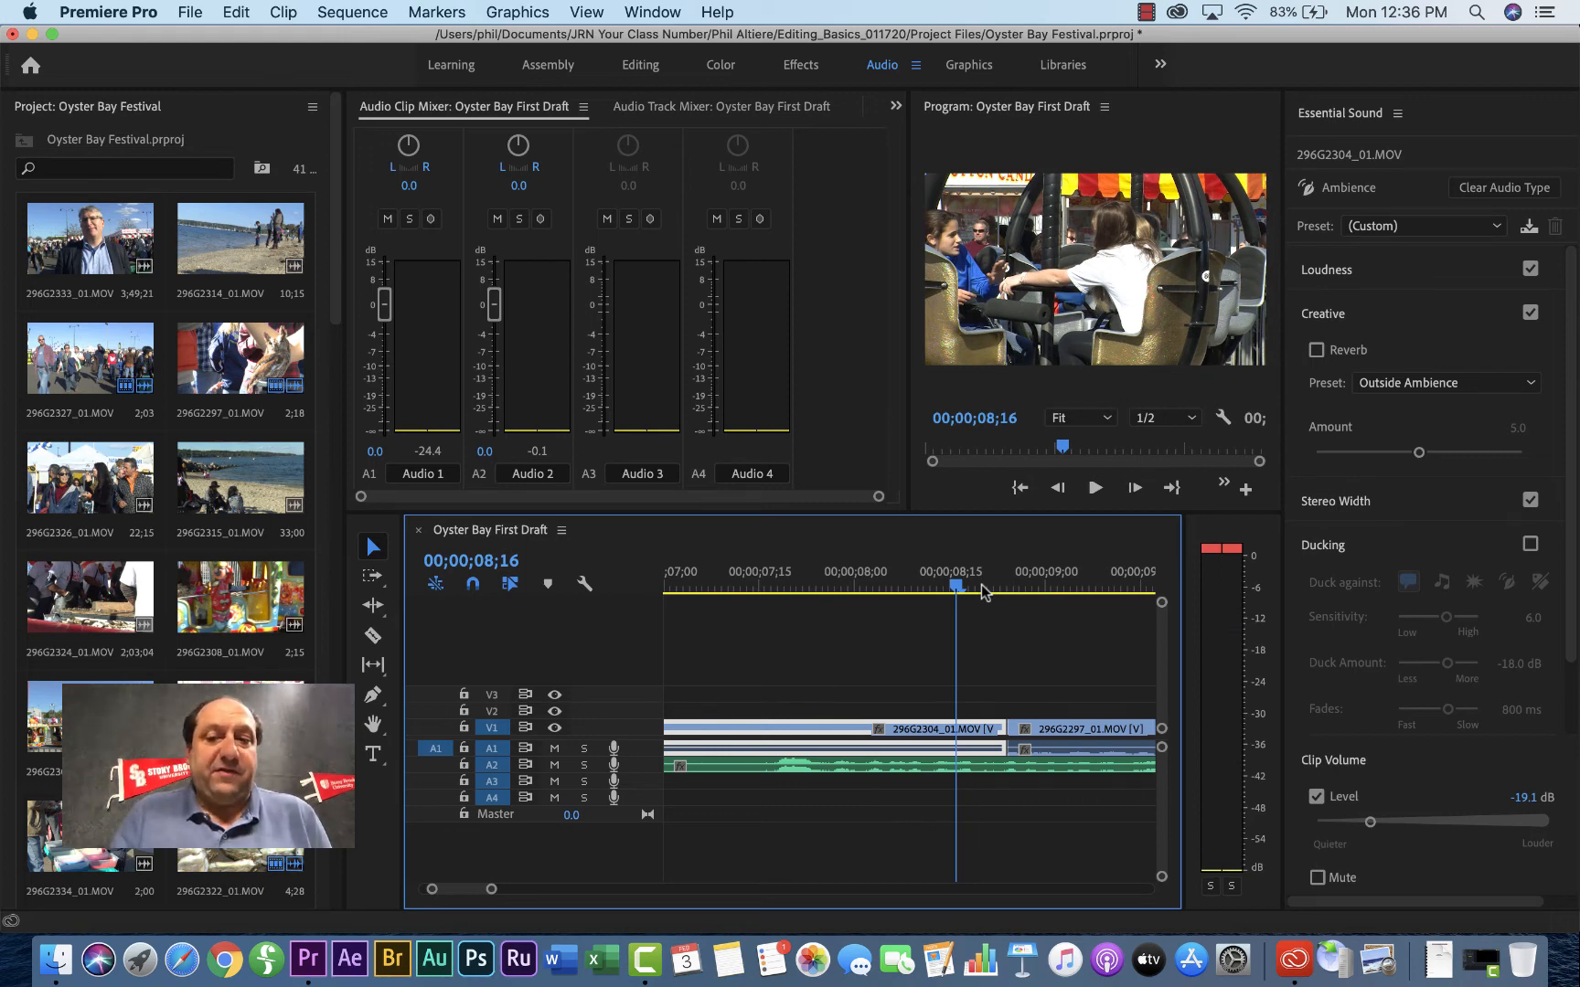
- Tag the first 296G2297_01.MOV clip as Ambience and set its clip volume level to -19.1 dB
scroll(982, 657, down, 3)
click(902, 733)
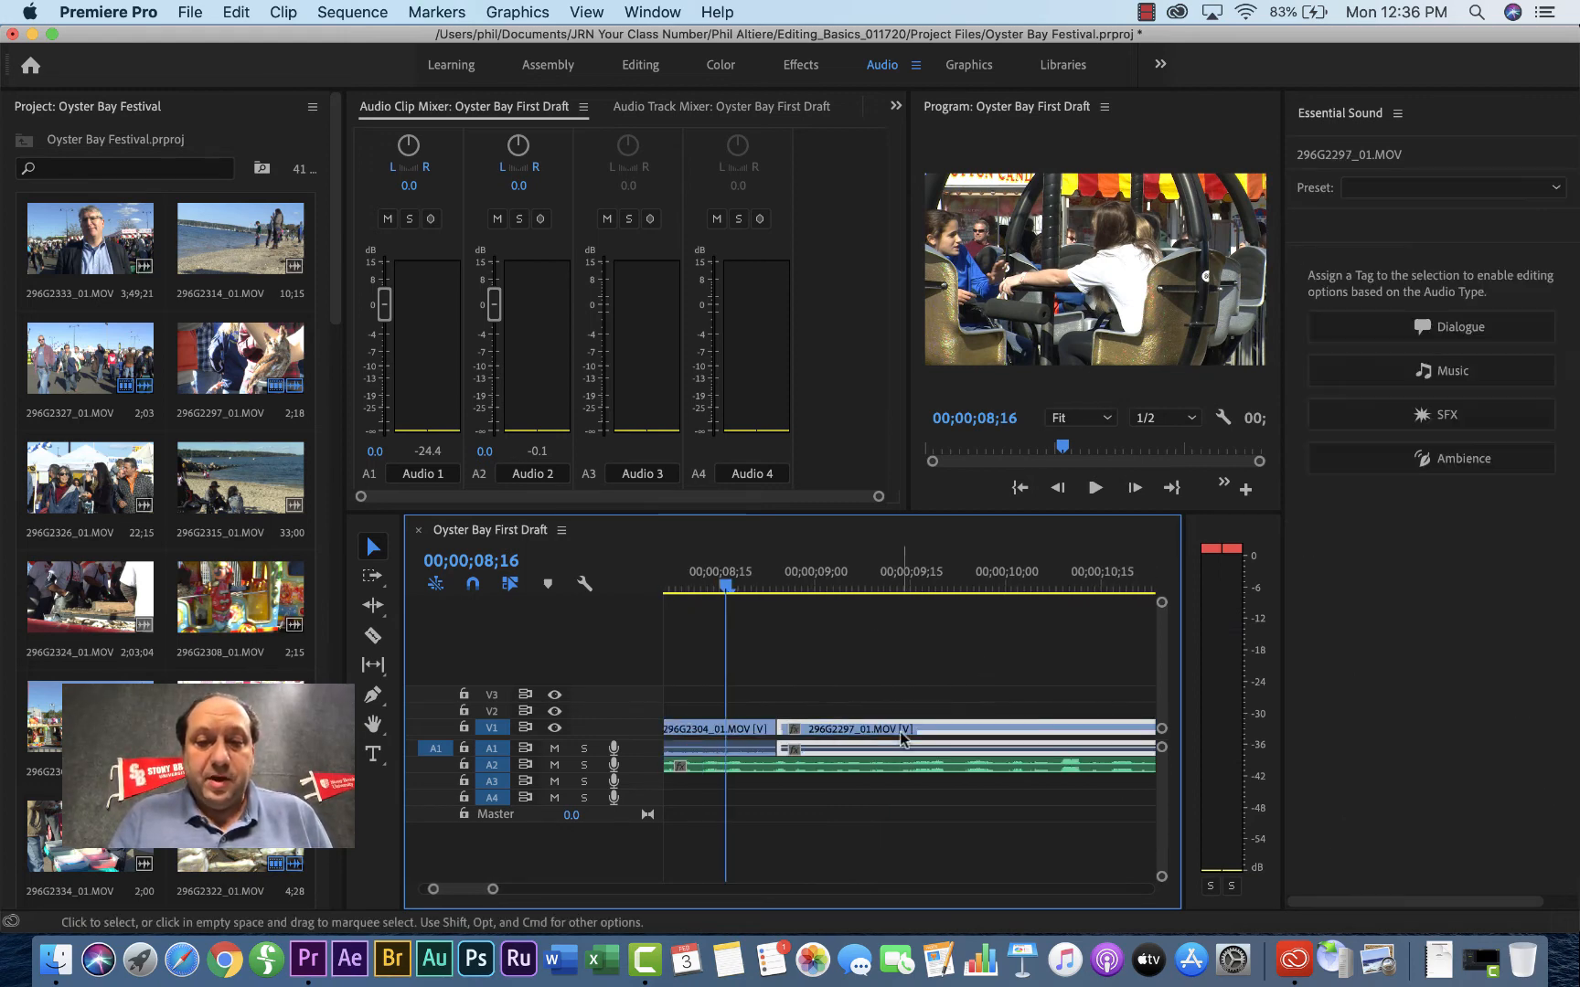
click(1423, 467)
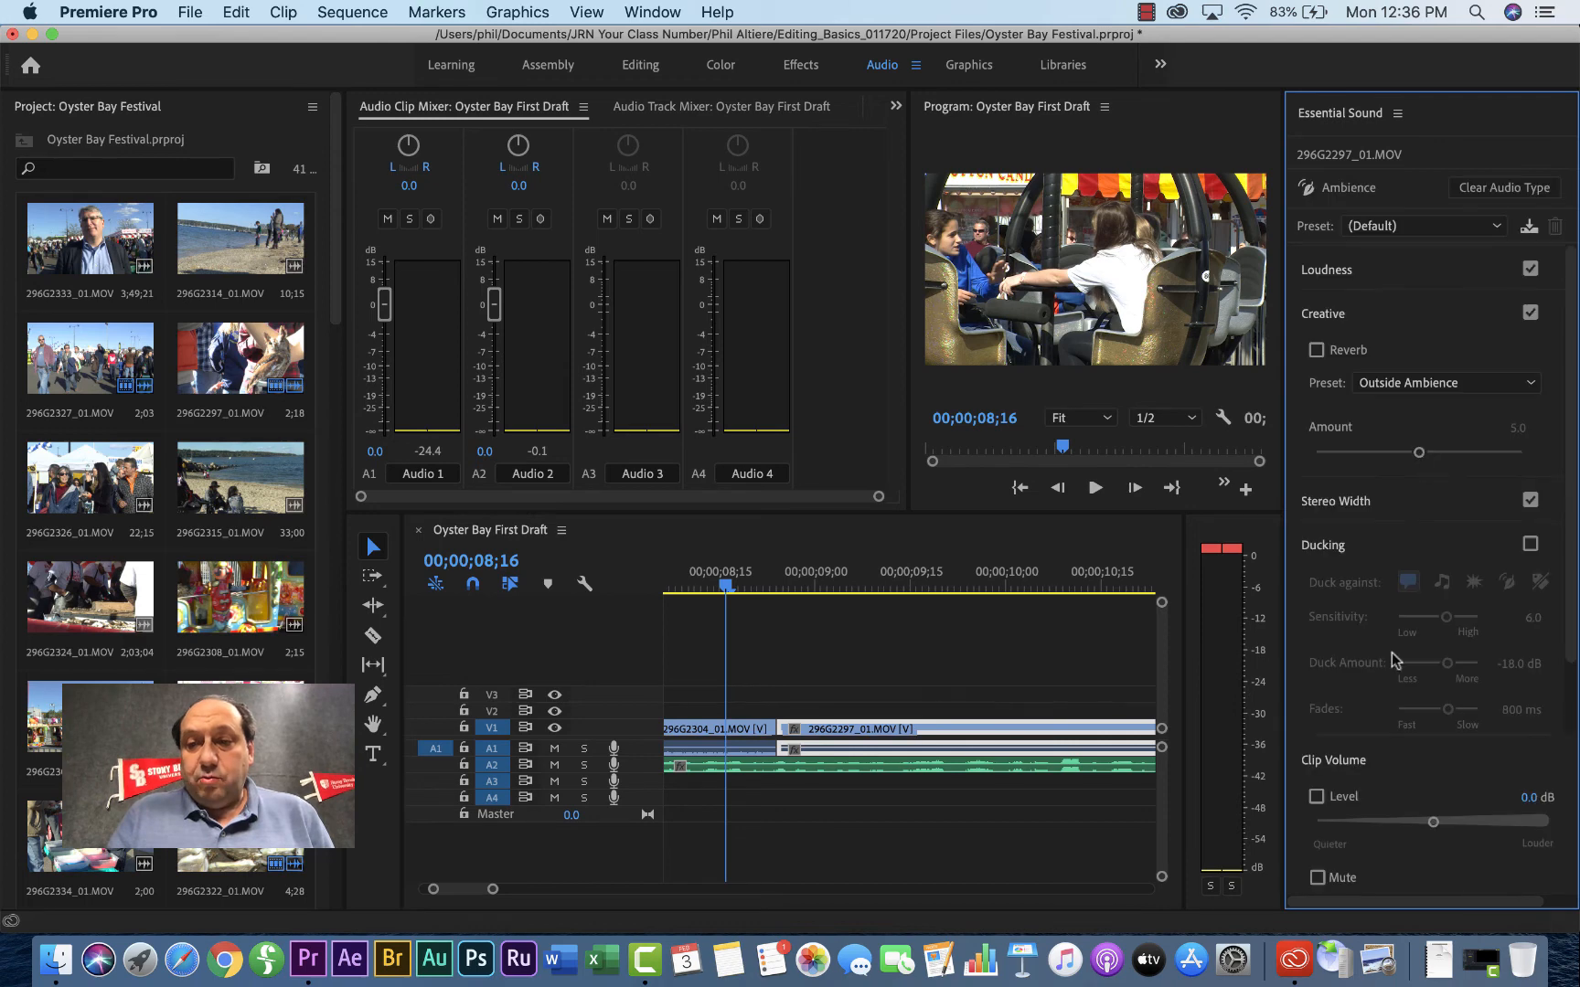
drag(1433, 822, 1374, 824)
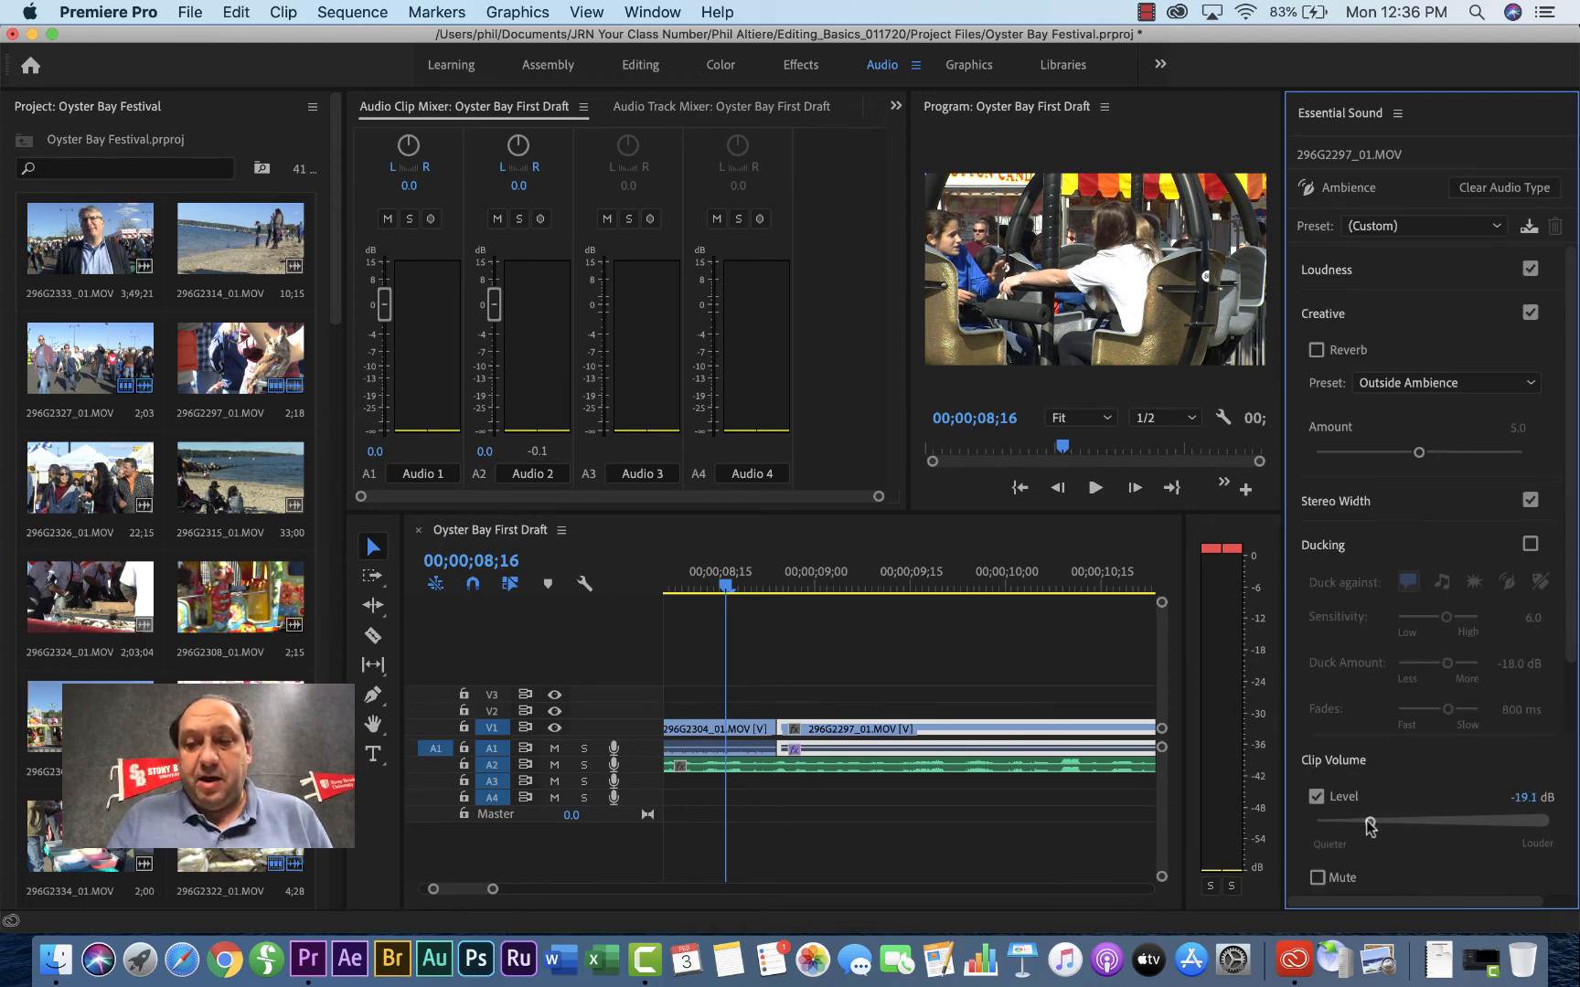
- Play the sequence from 00;00;10;00 to compare the first 296G2297_01.MOV clip's level with the clip after it
click(1007, 590)
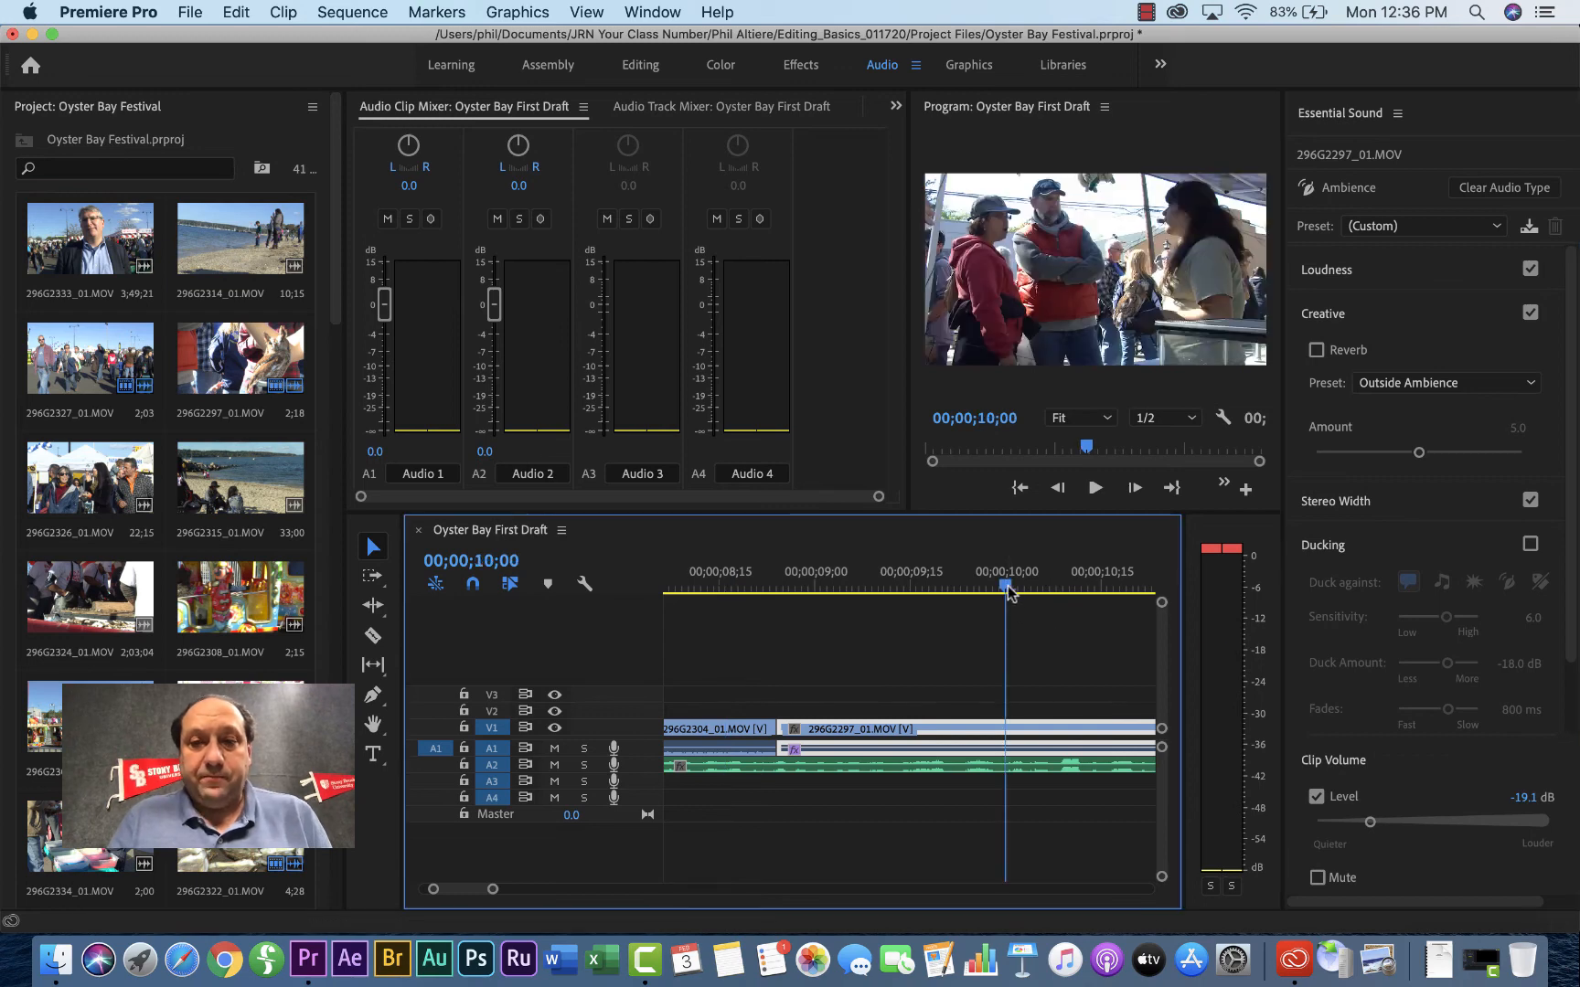
key(space)
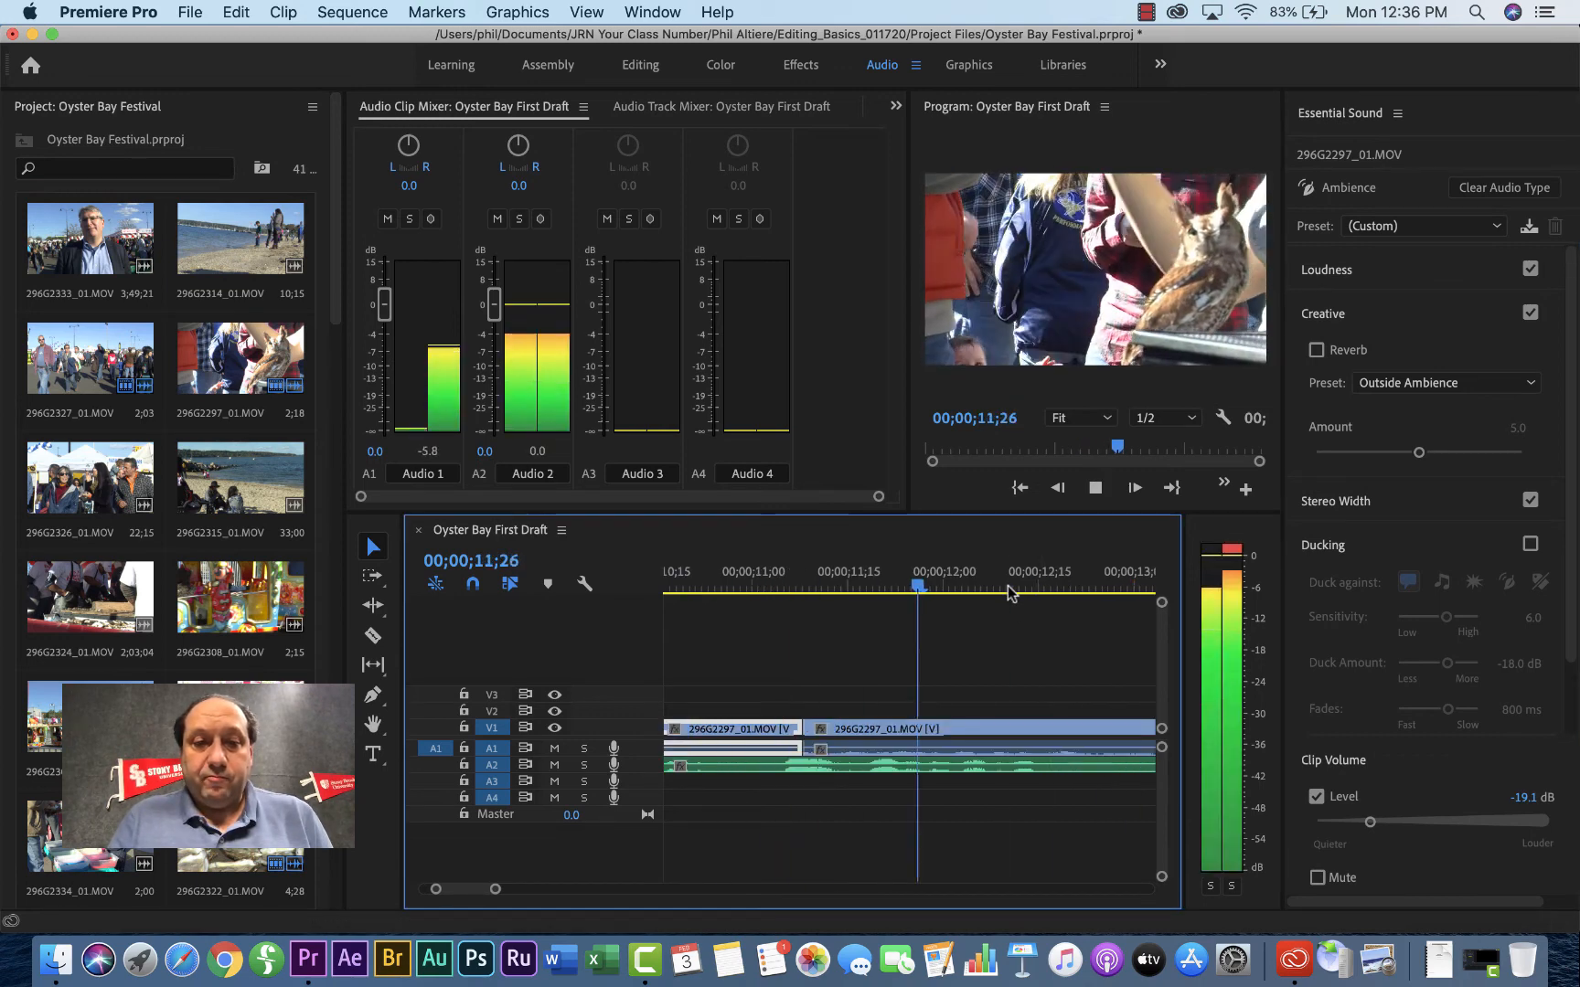
key(space)
- Tag the second 296G2297_01.MOV clip as Ambience and set its clip volume level to -19.4 dB
click(909, 729)
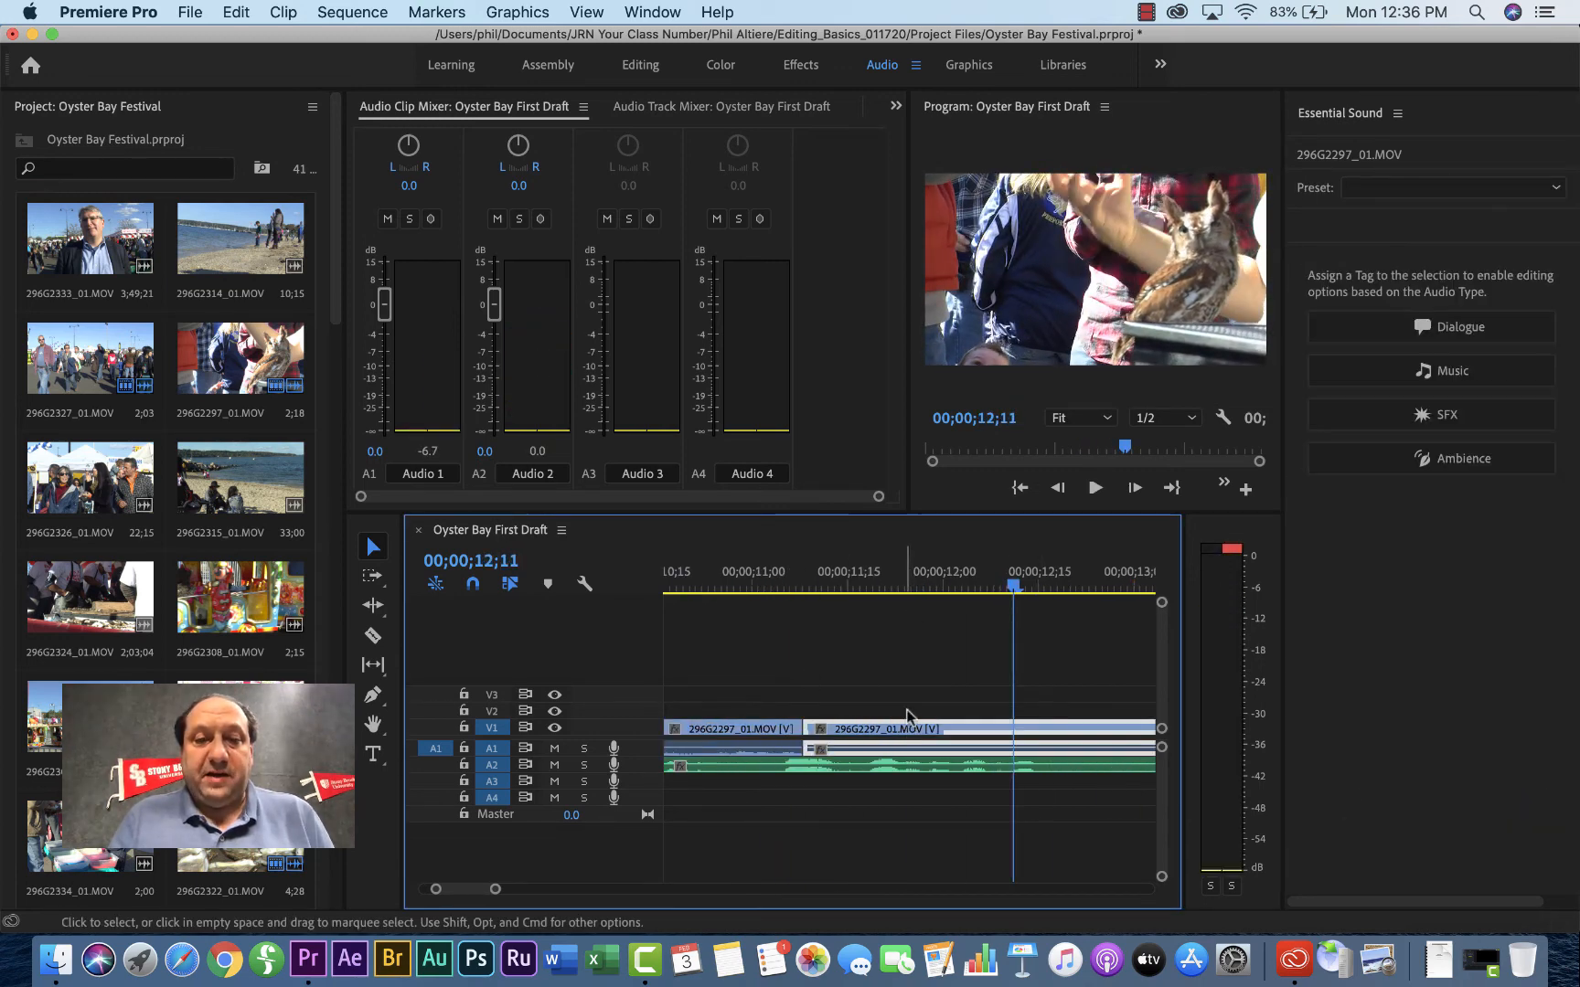
click(1416, 458)
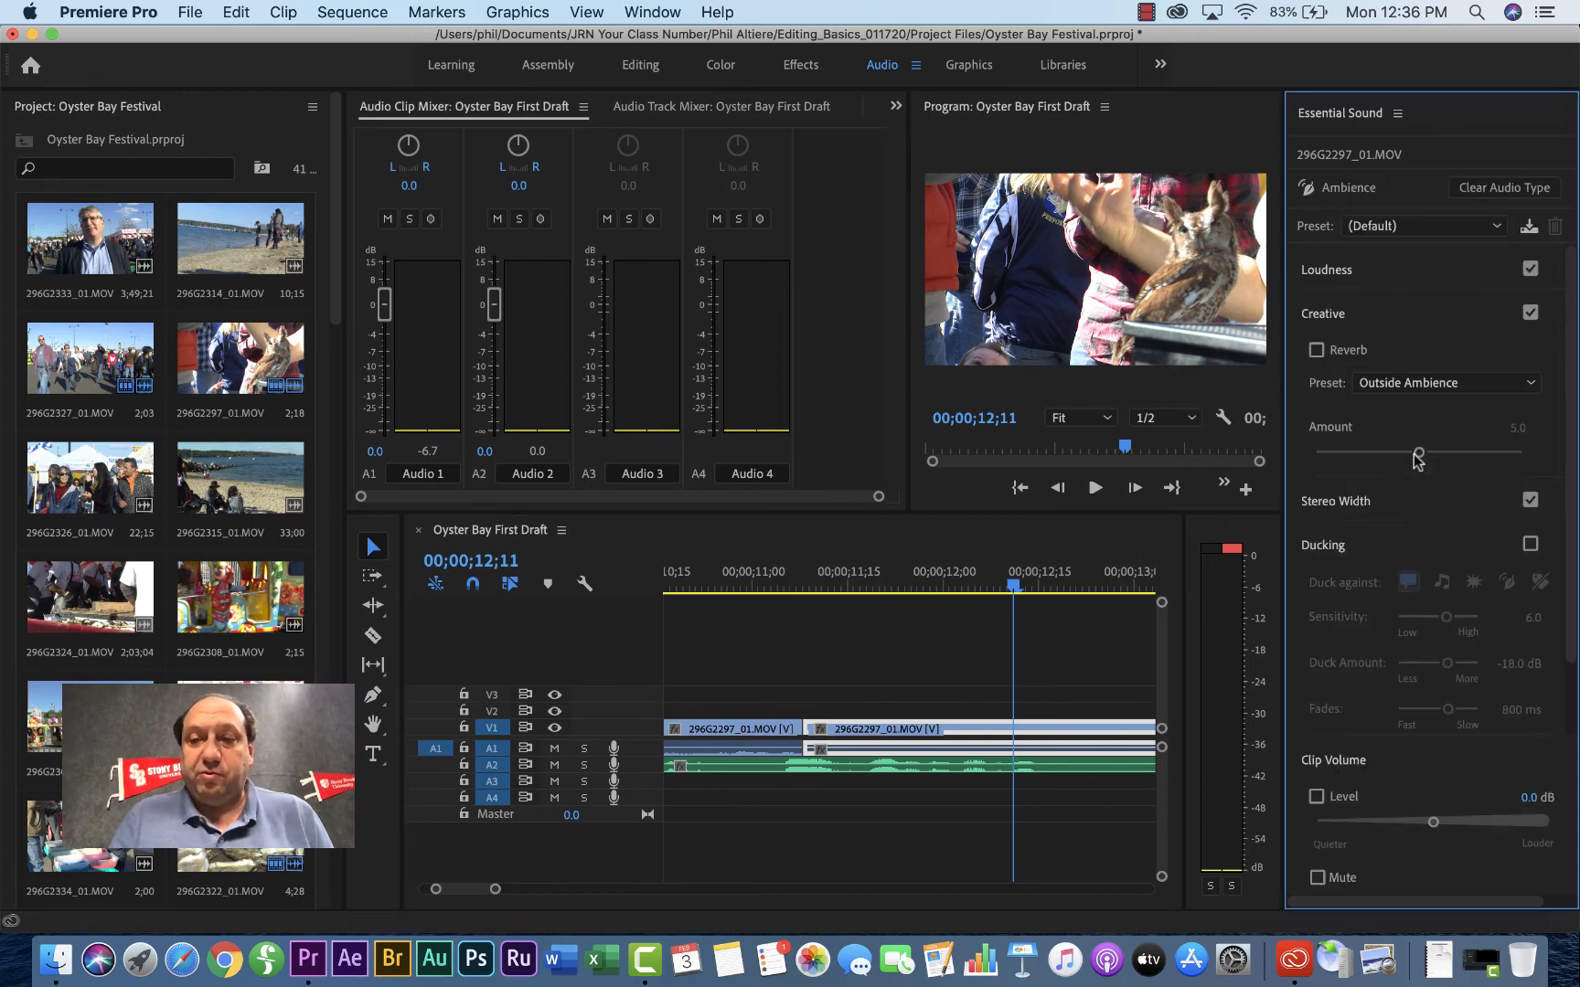
click(1317, 800)
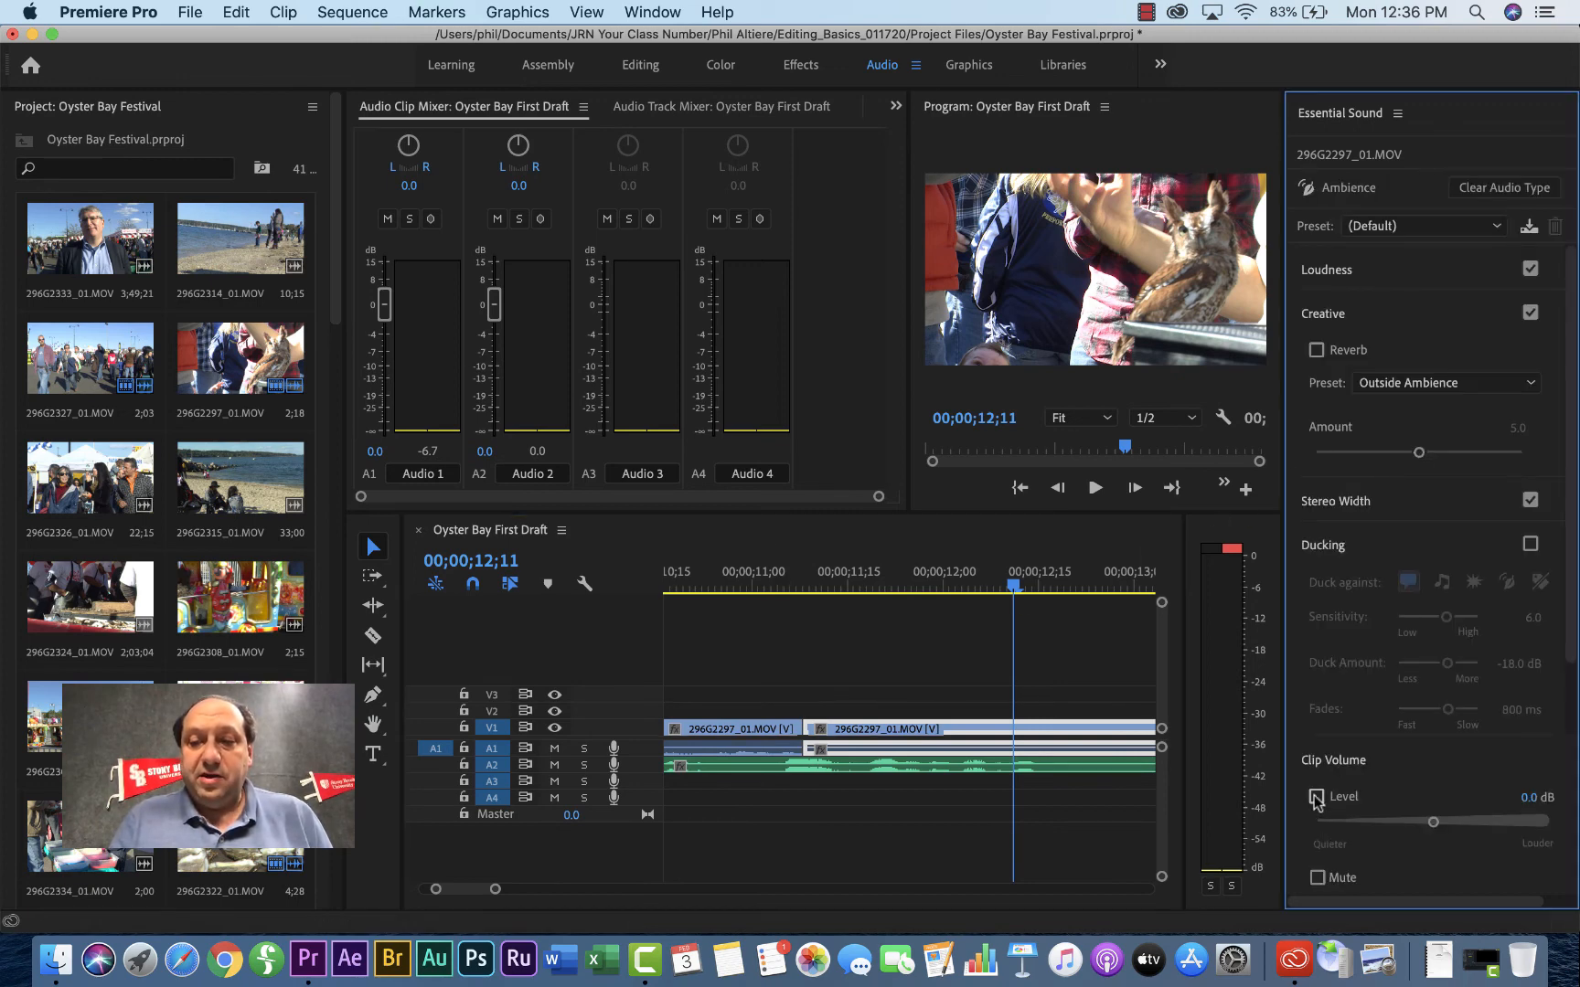
drag(1434, 823, 1370, 823)
- Tag the 296G2310_01.MOV clip as Ambience with a clip volume level of -15.1 dB and play it from 00;00;14;20
scroll(1044, 667, right, 5)
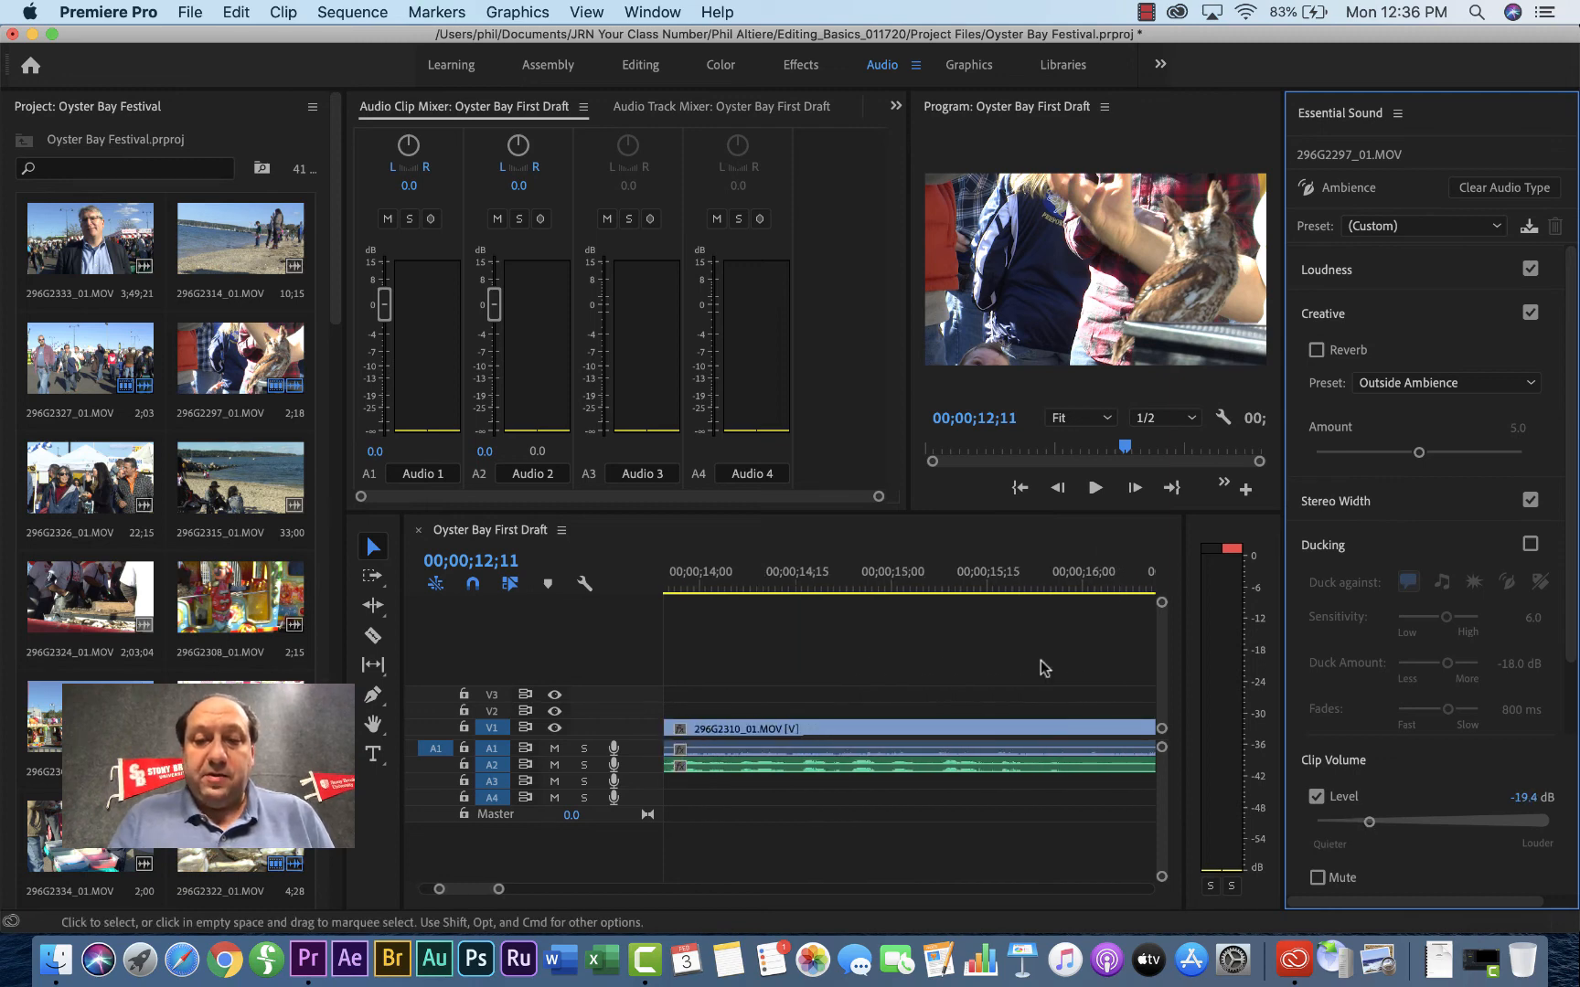
click(810, 741)
click(829, 586)
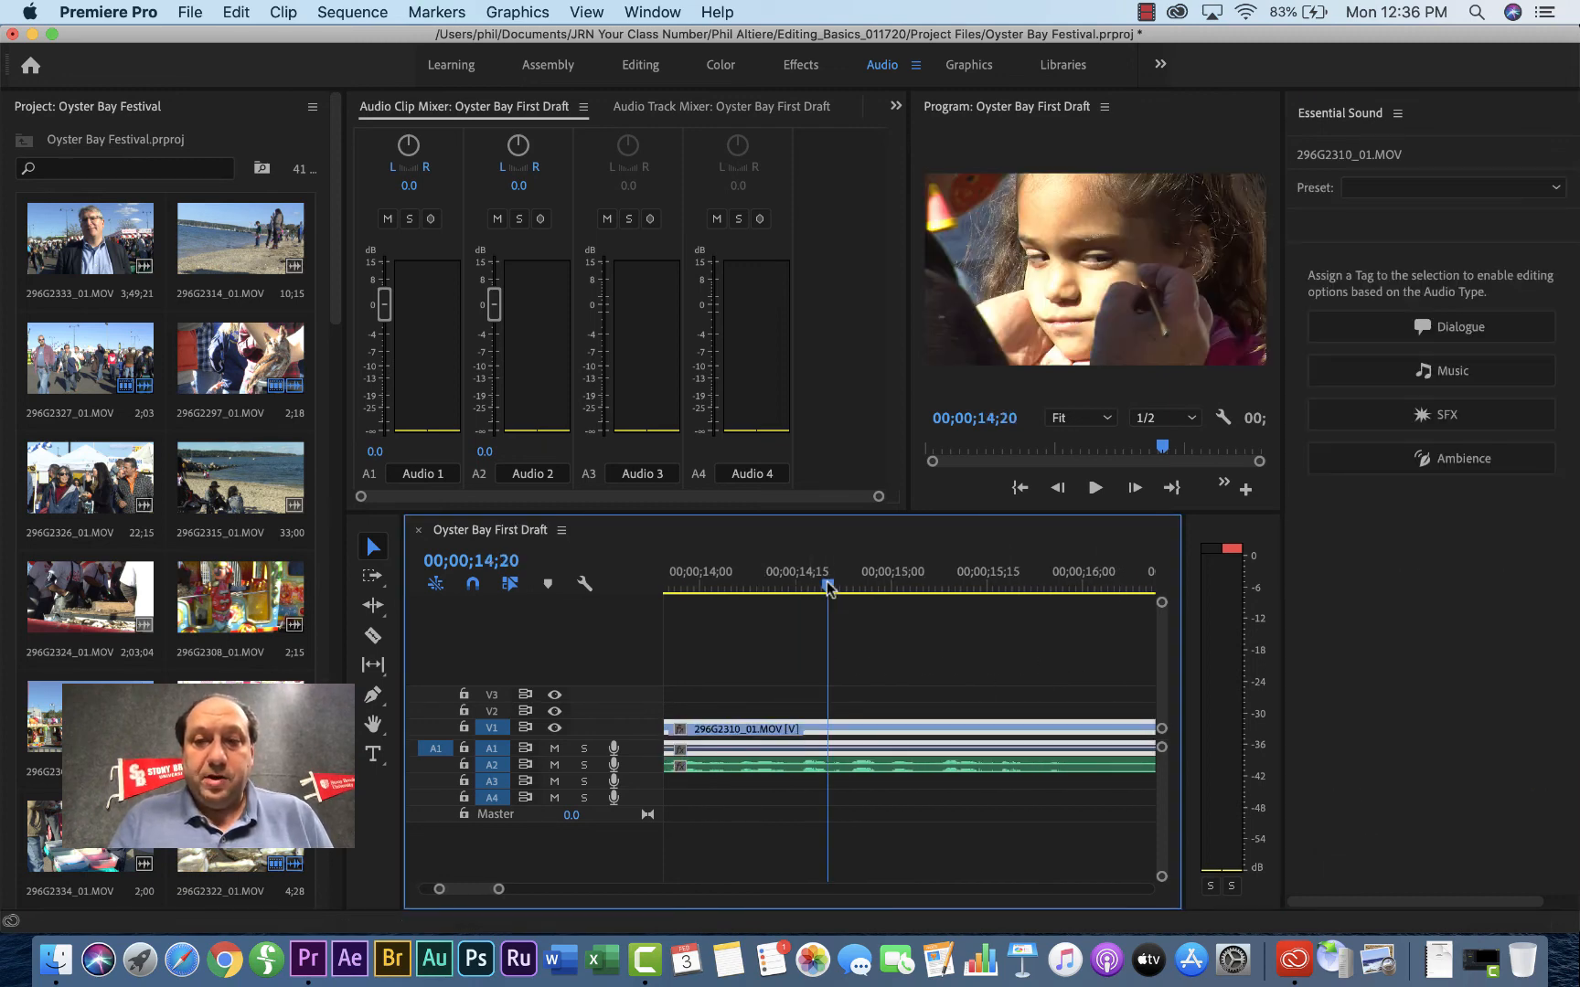
click(1421, 462)
drag(1432, 822, 1377, 824)
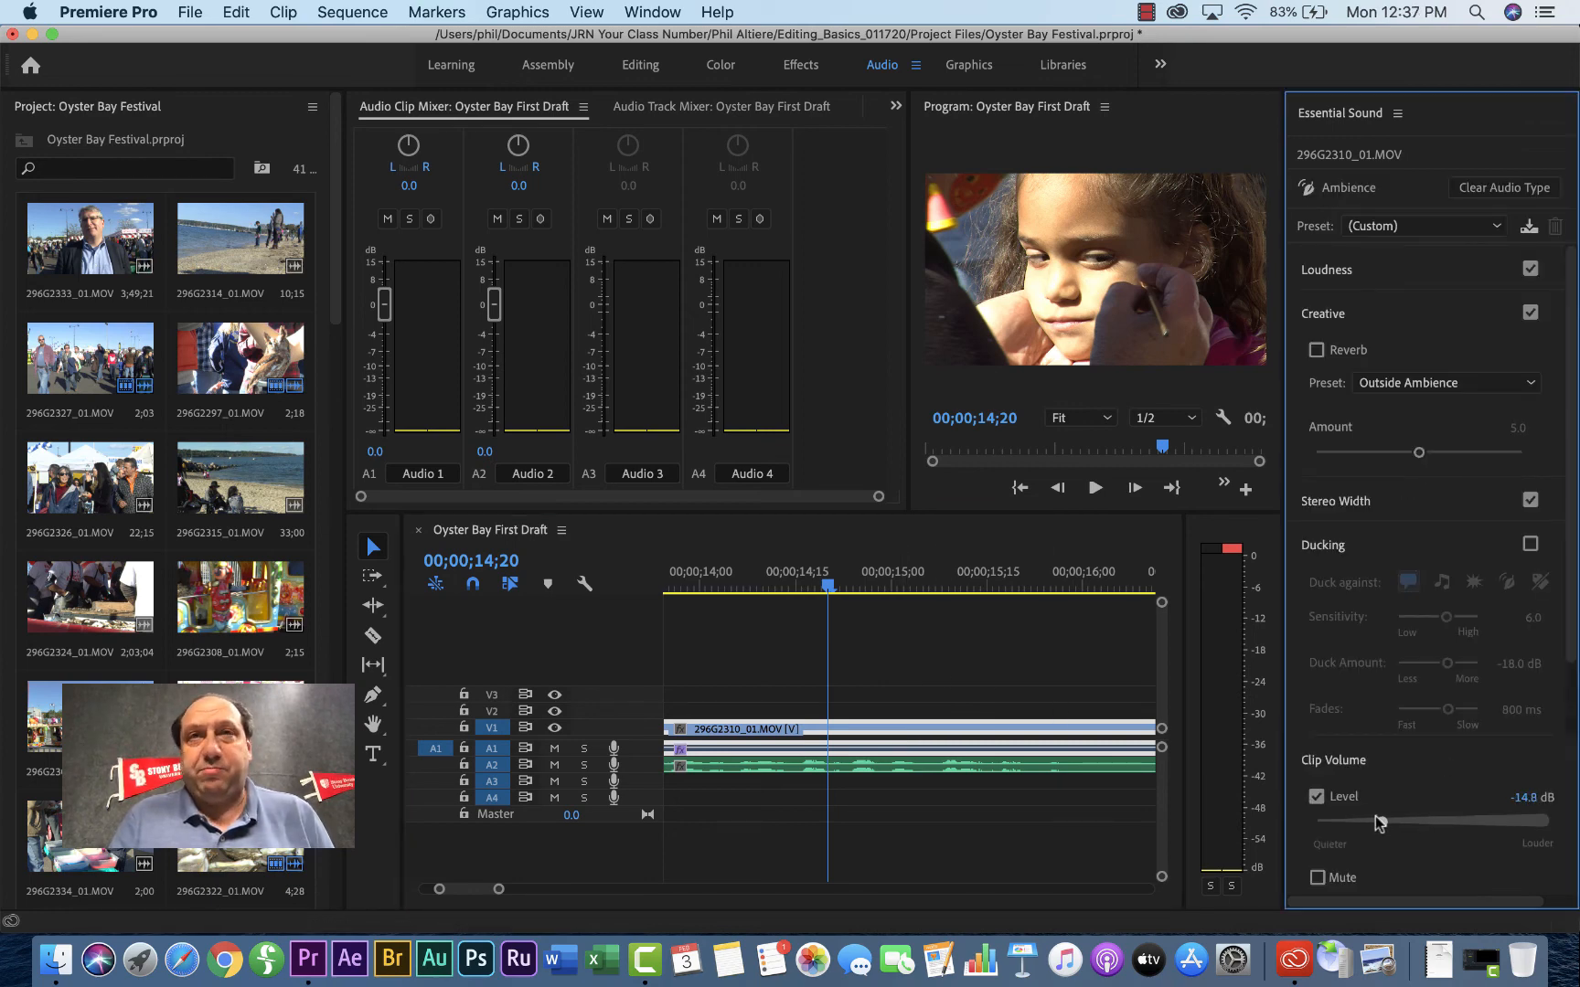
key(space)
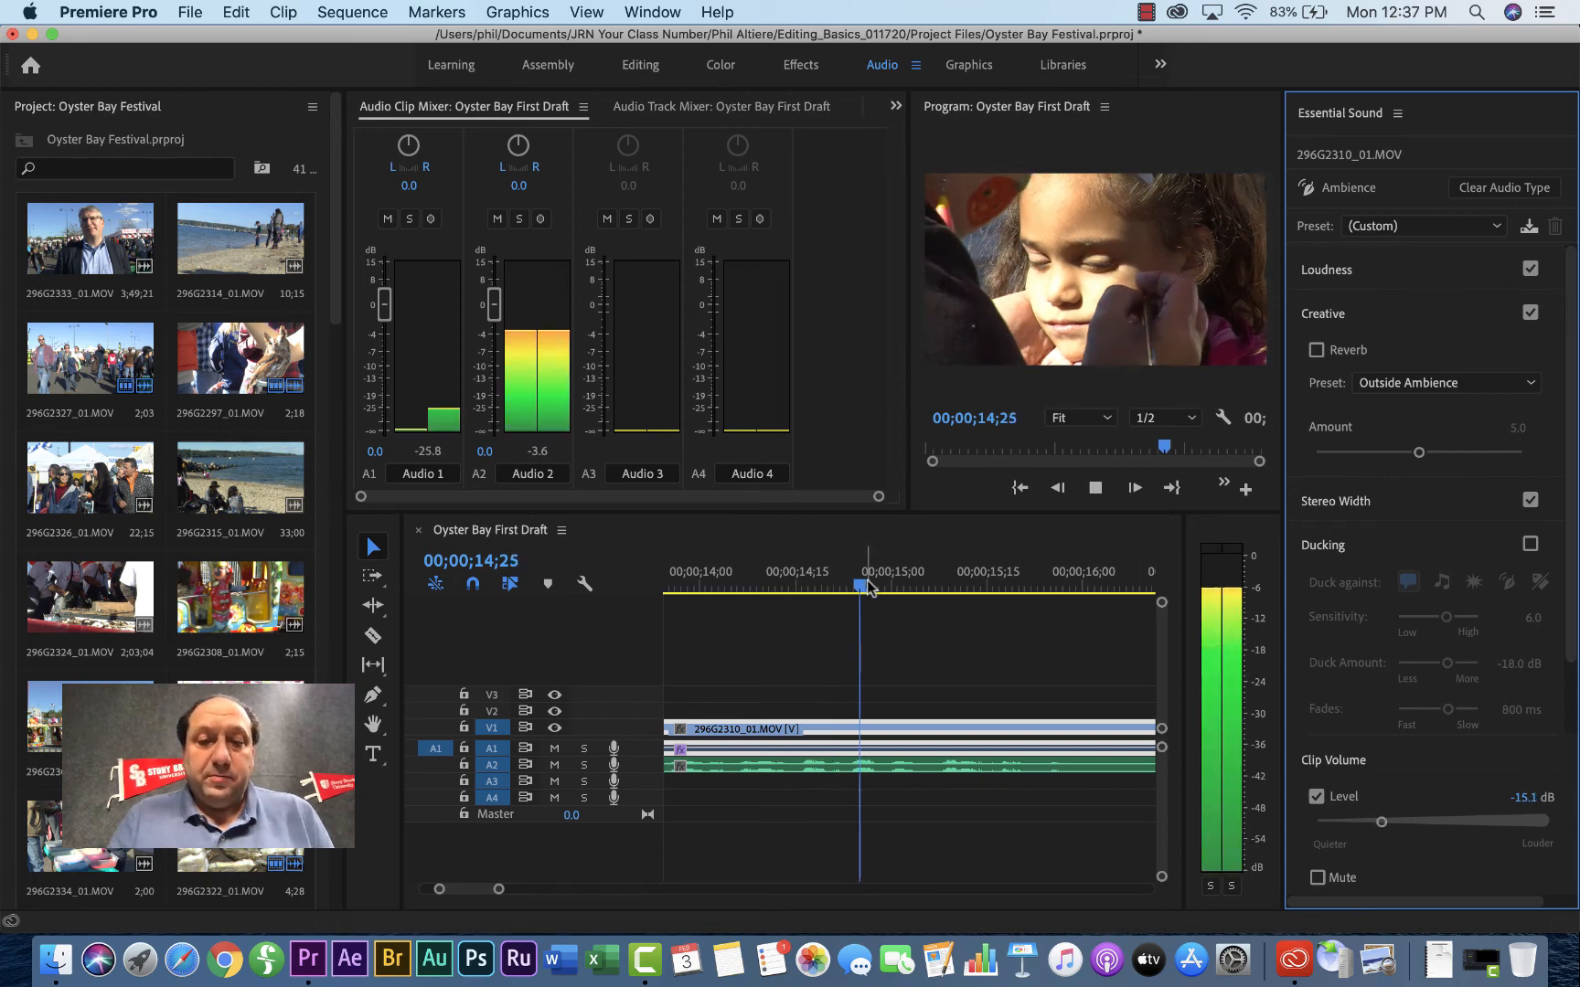
key(space)
- Tag the last clip, 296G2322_01.MOV, as Ambience with a clip volume level of -17.1 dB and play it from 00;00;18;06
scroll(987, 635, down, 3)
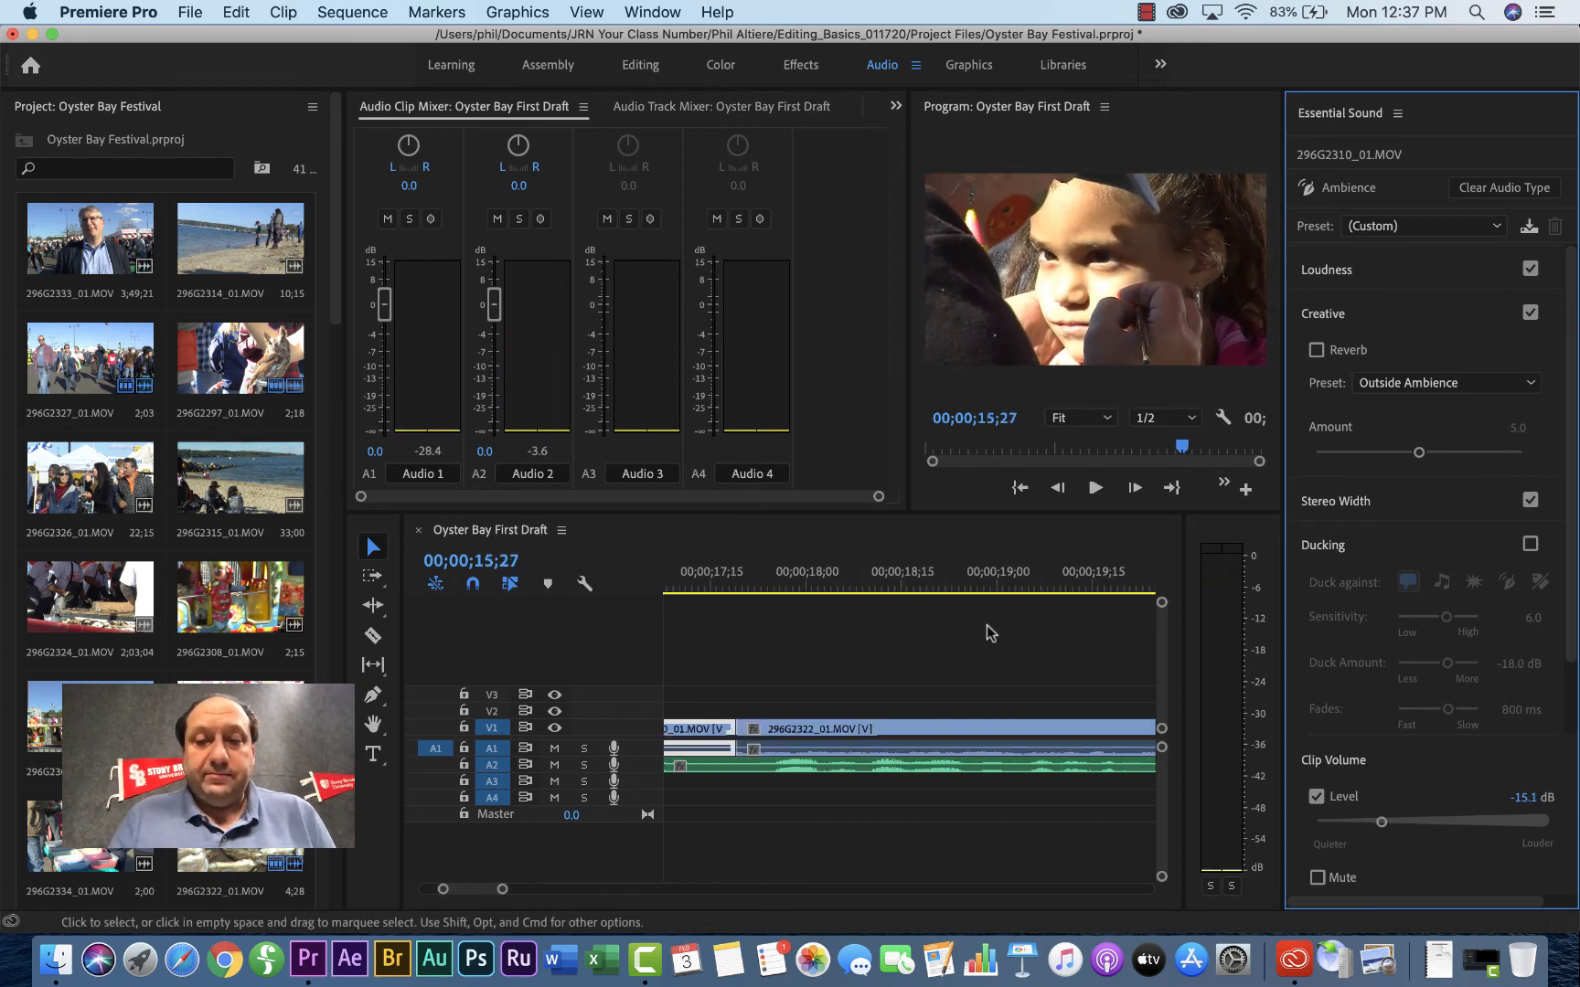
click(872, 719)
click(868, 732)
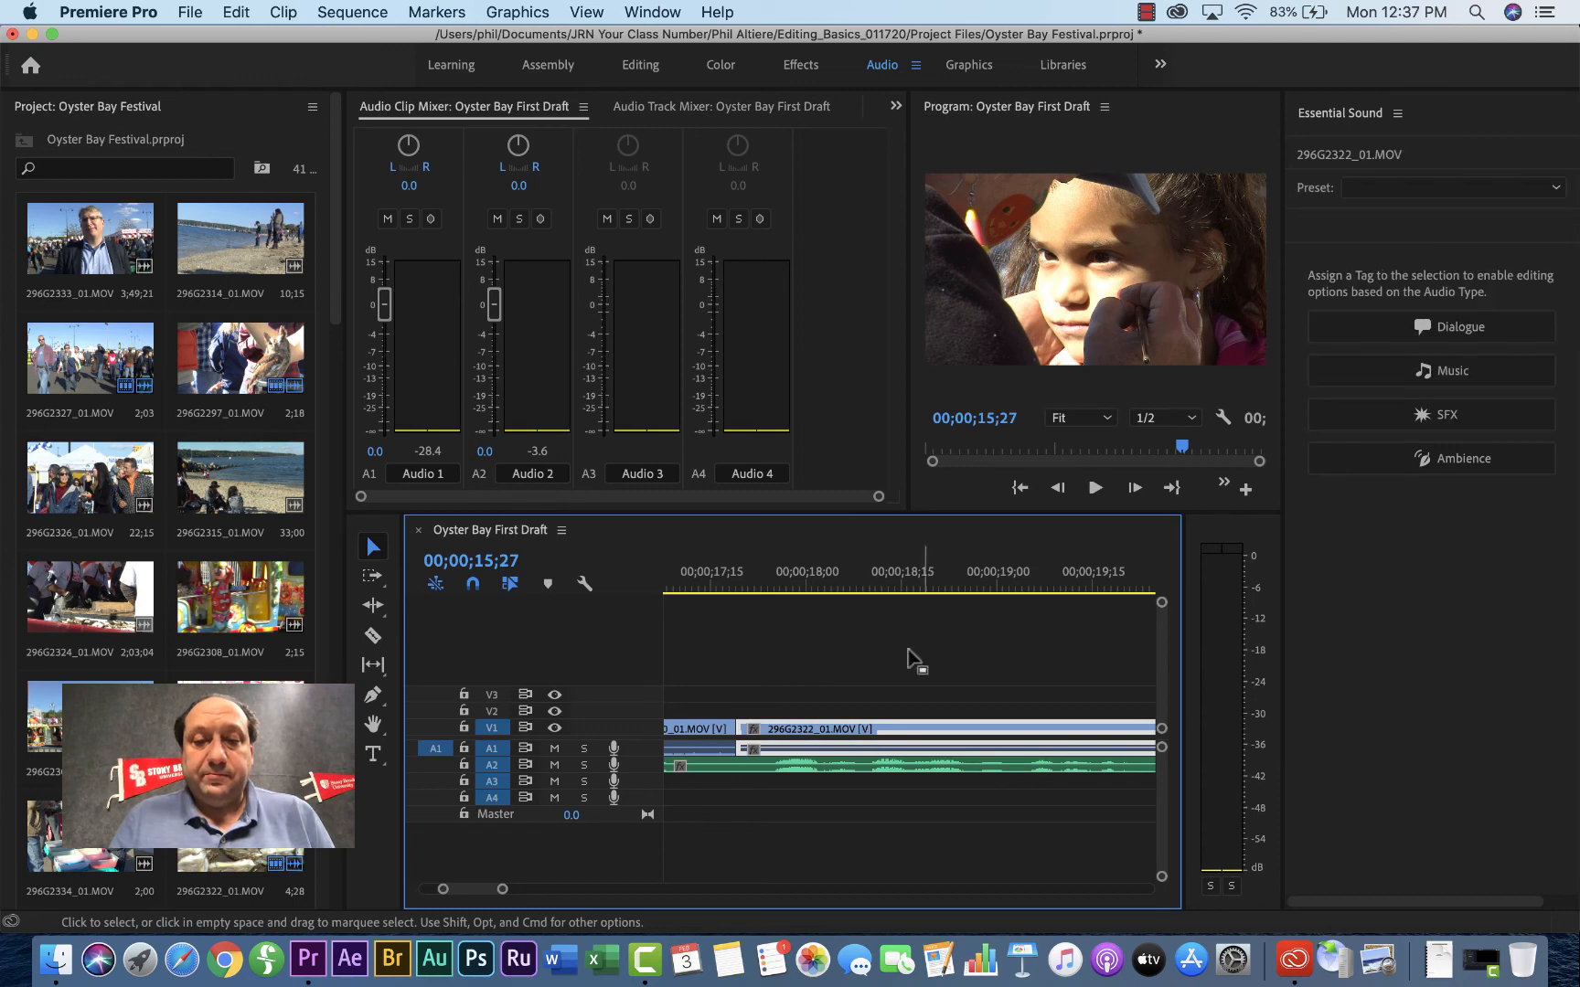
click(915, 578)
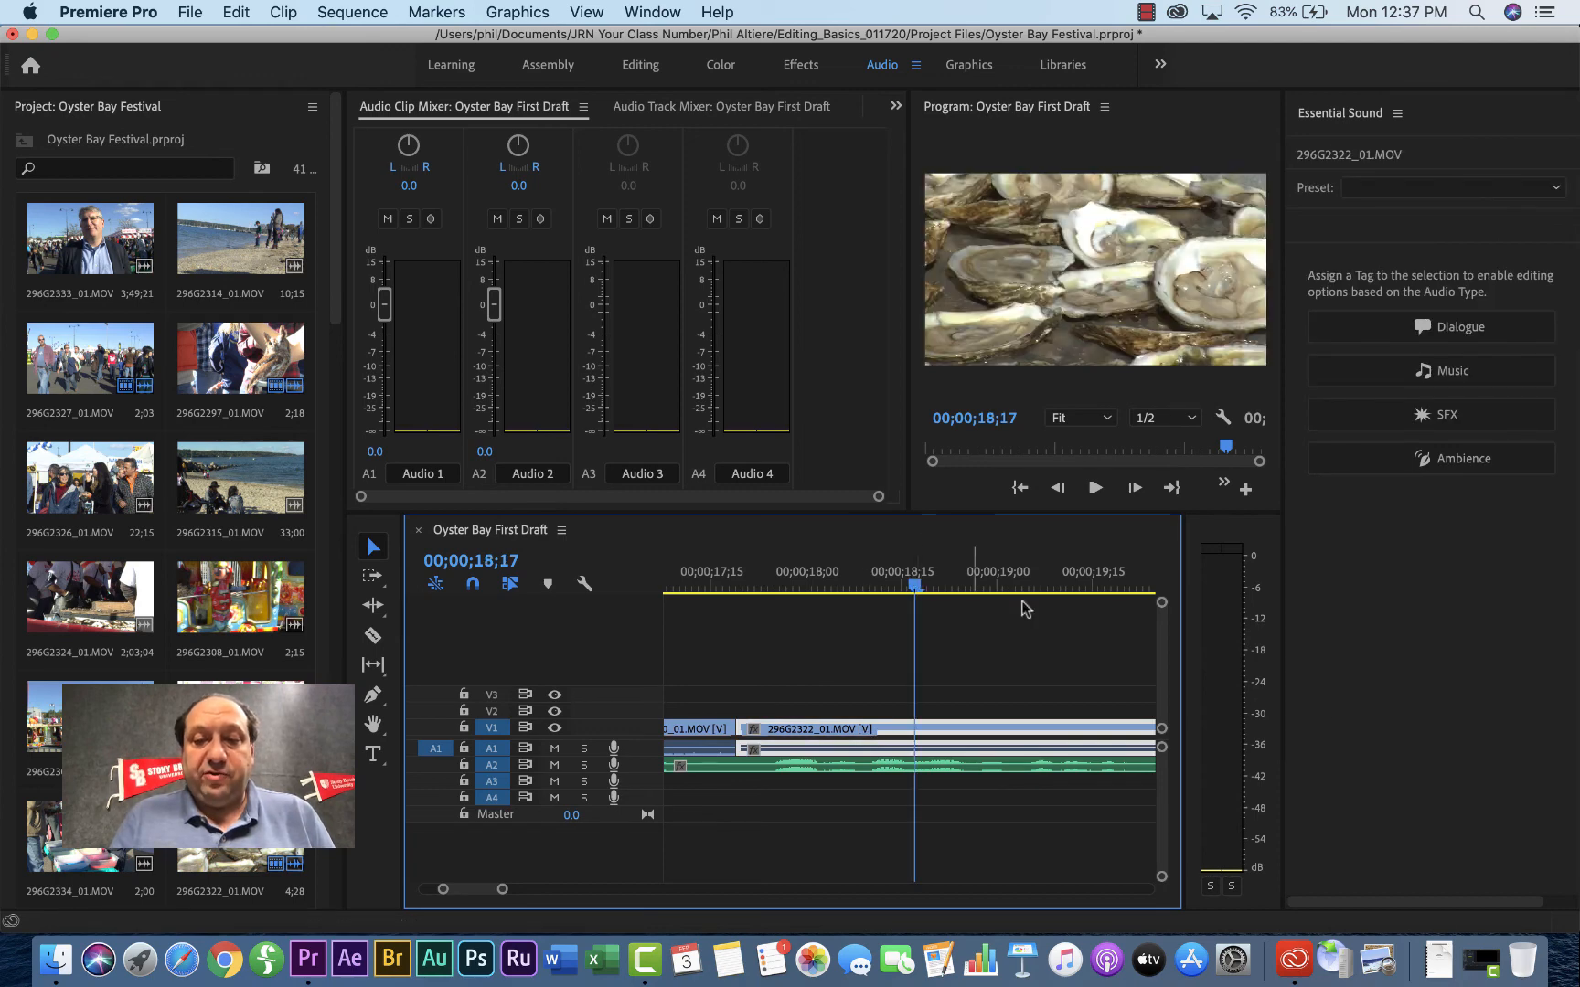
click(1444, 459)
drag(1433, 821, 1381, 823)
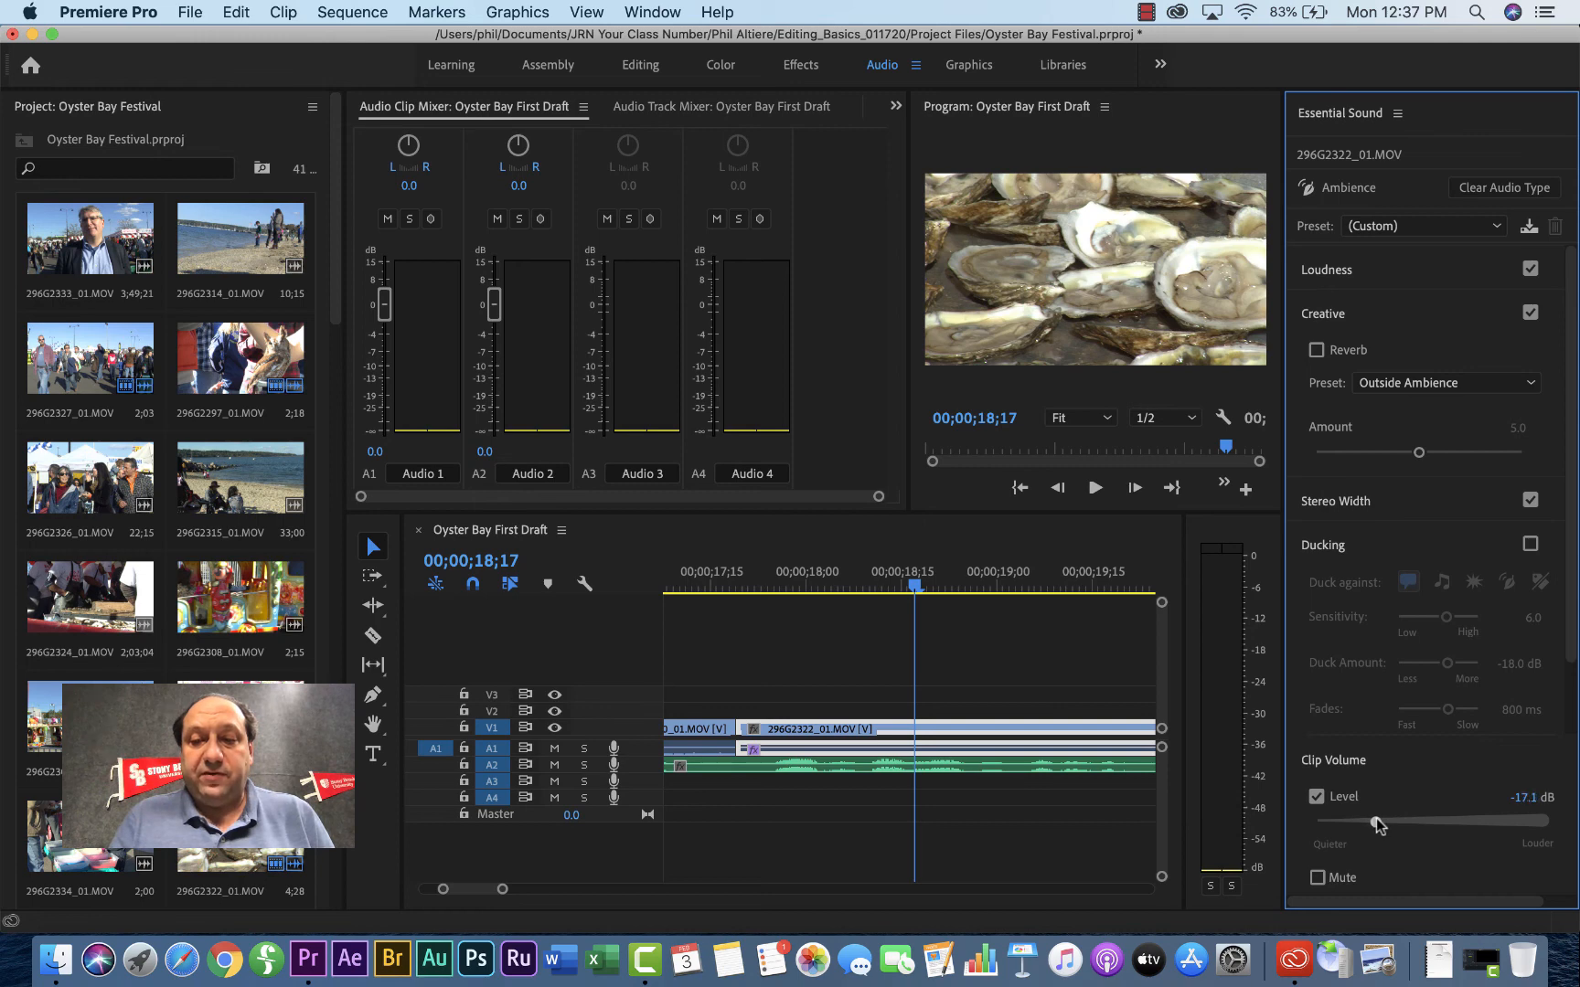
drag(915, 582, 849, 592)
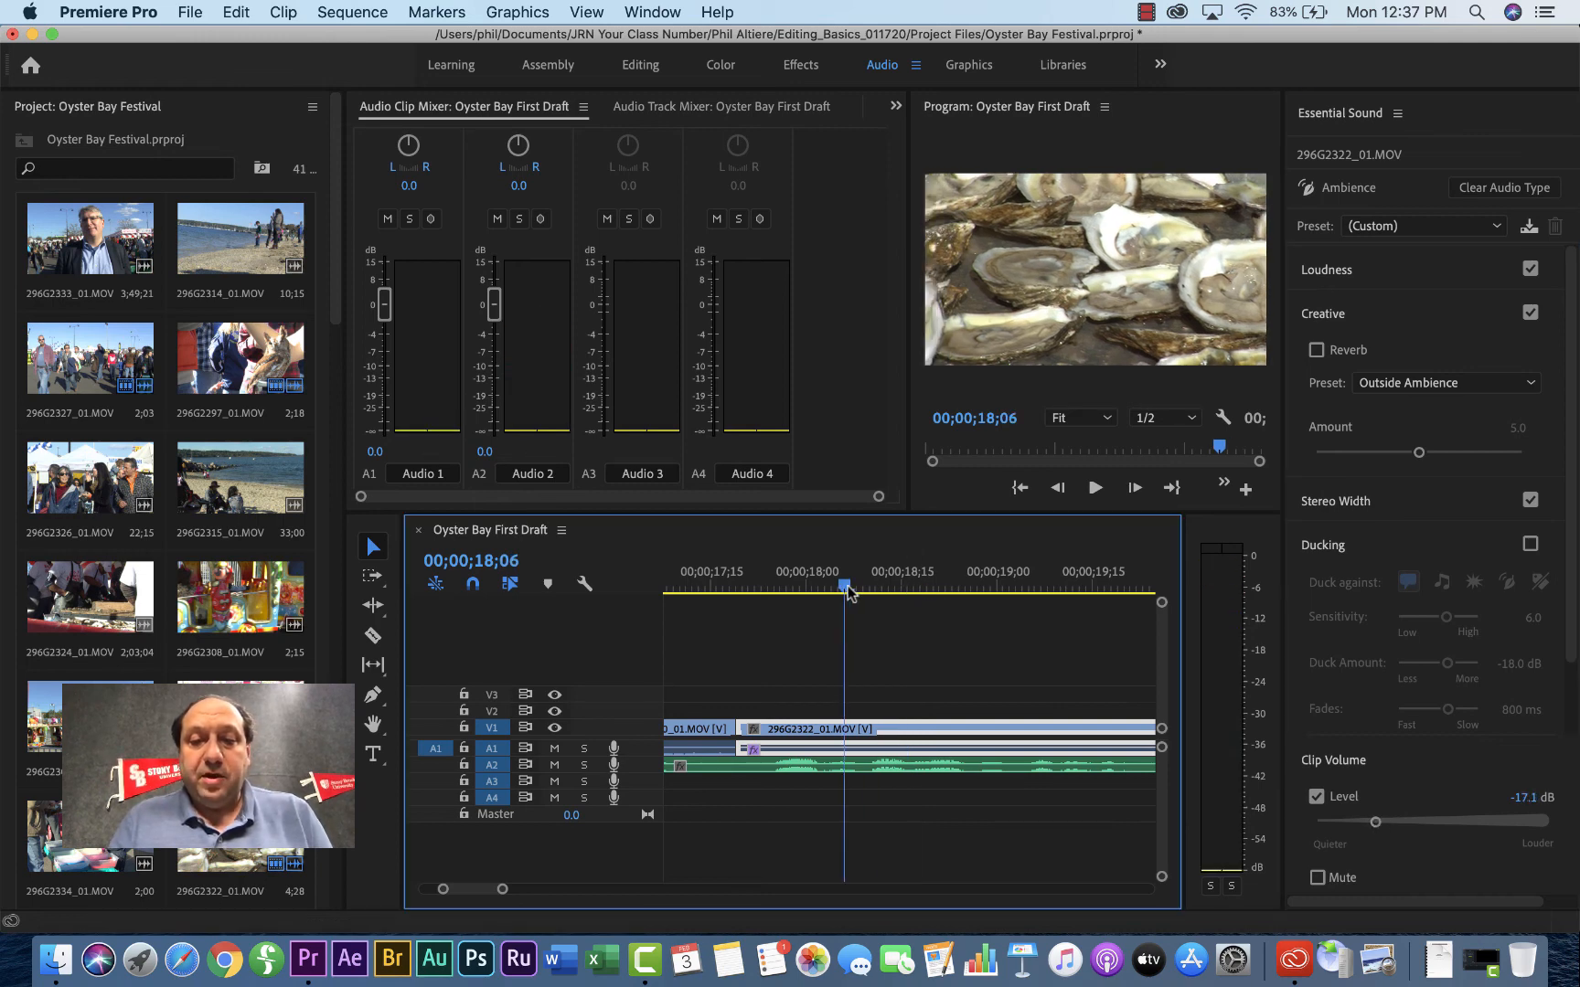
key(space)
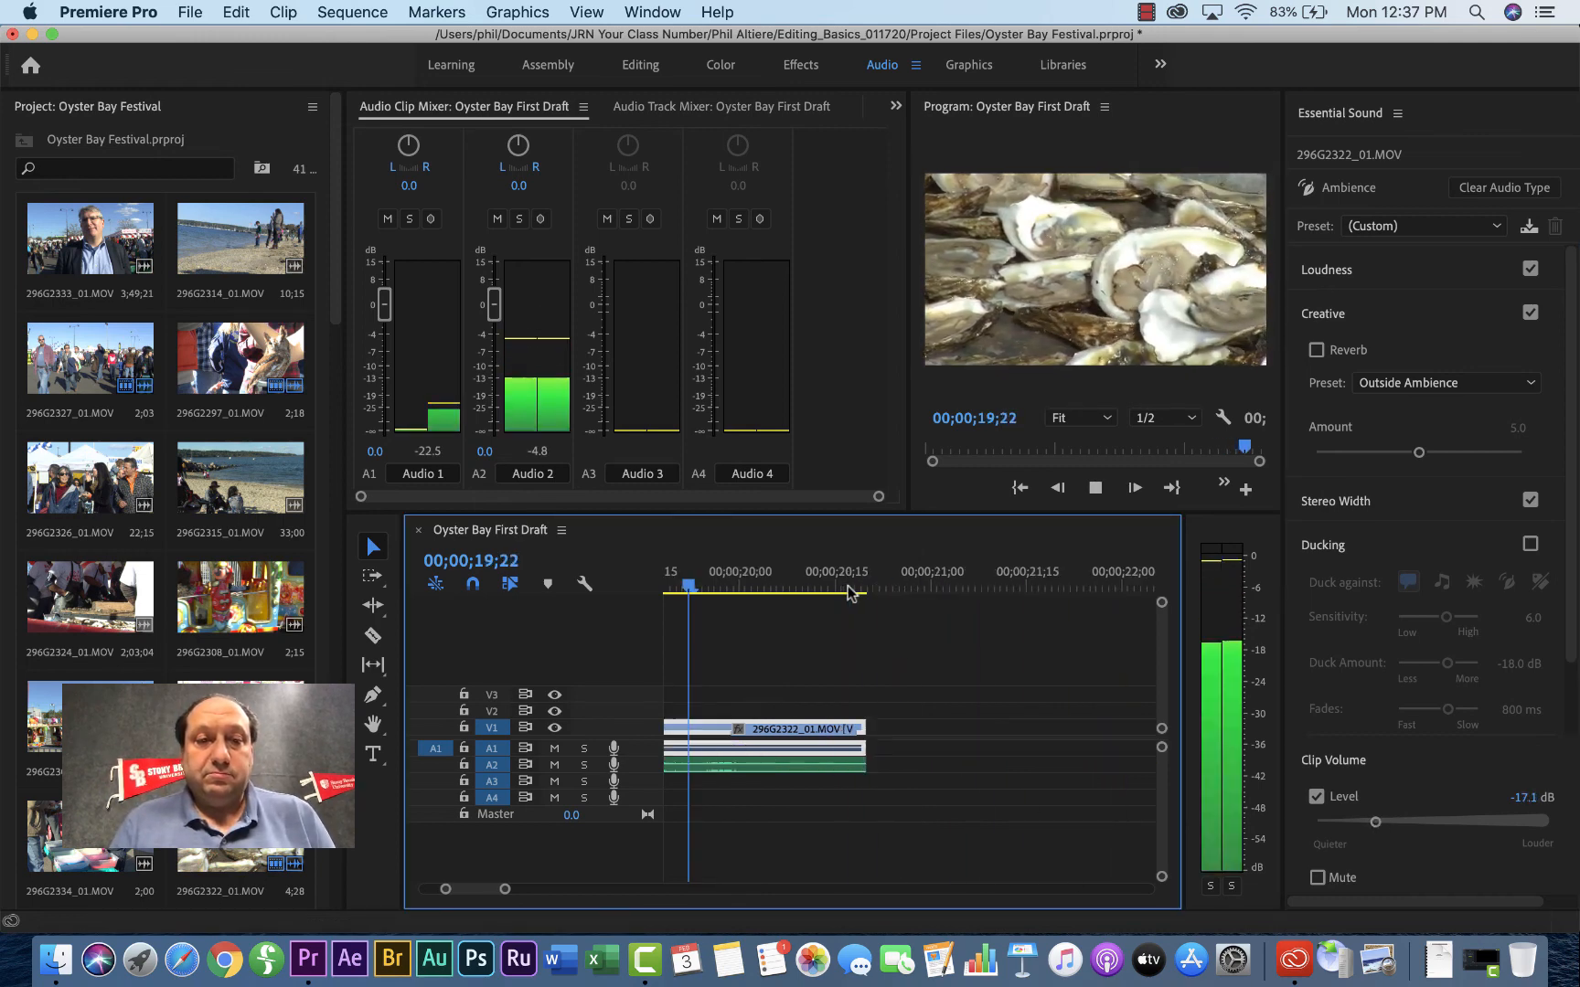